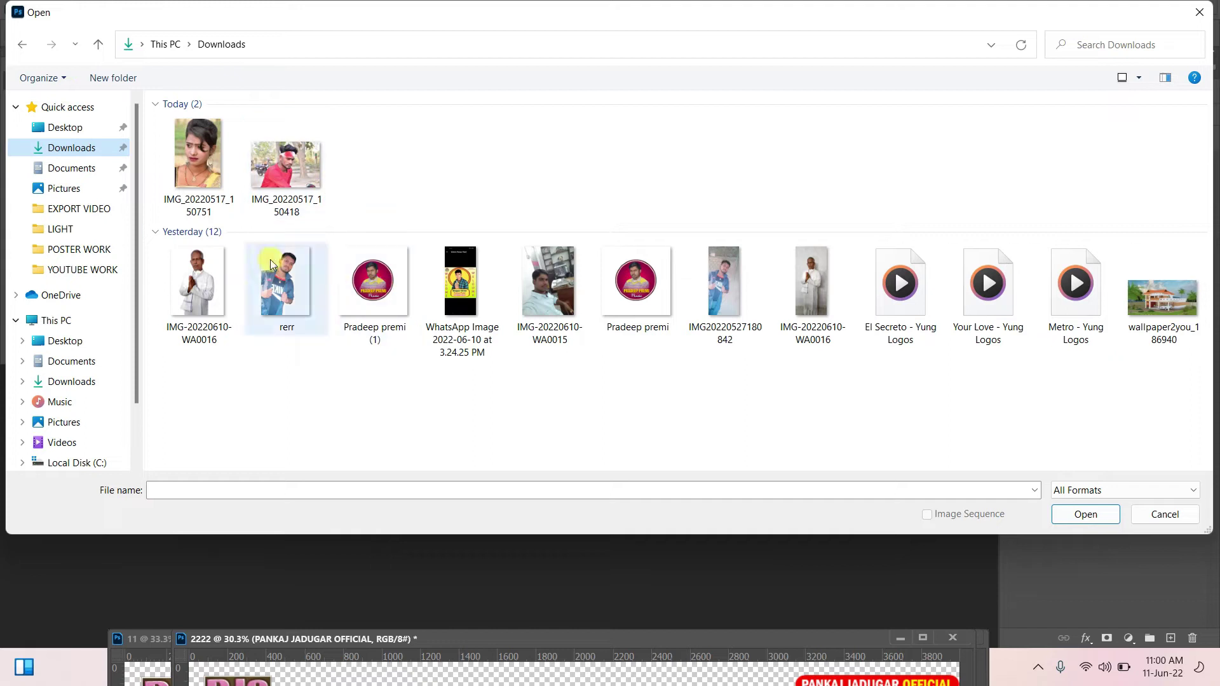
- Open the cut-out photo IMG_20220517_150418.png from the Desktop folder and dock its floating window into the tabbed documents
{"action": "left_click", "coordinate": [68, 129]}
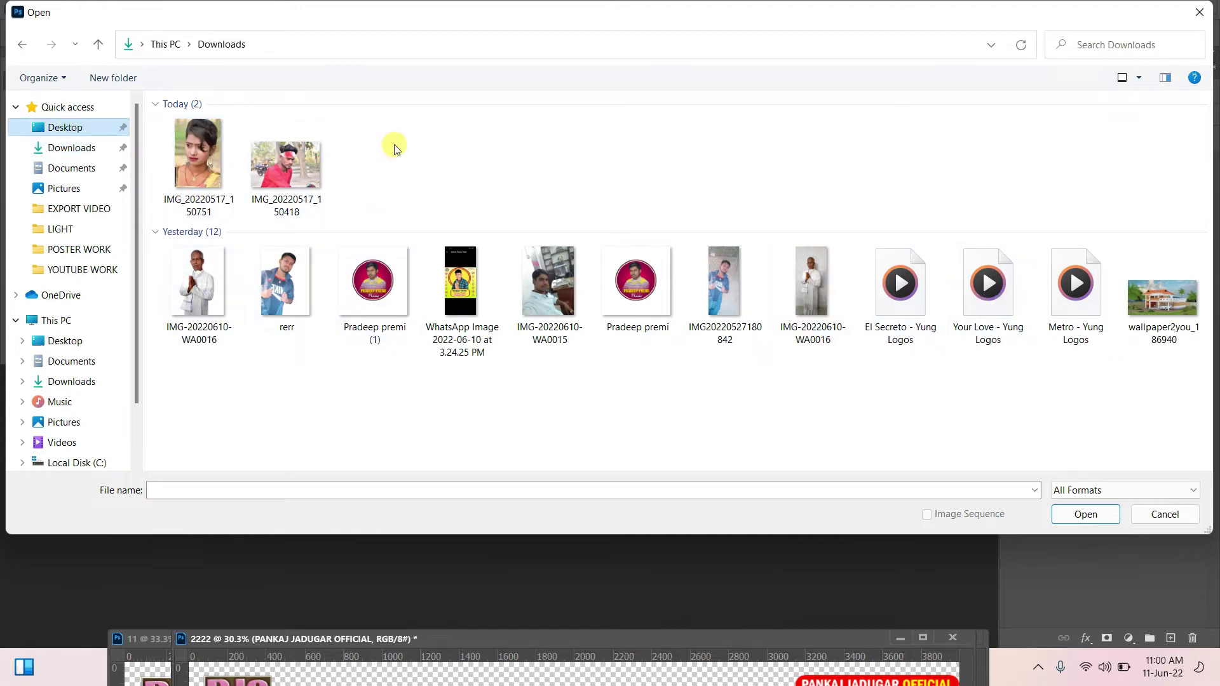
{"action": "left_click", "coordinate": [718, 148]}
{"action": "double_click", "coordinate": [717, 146]}
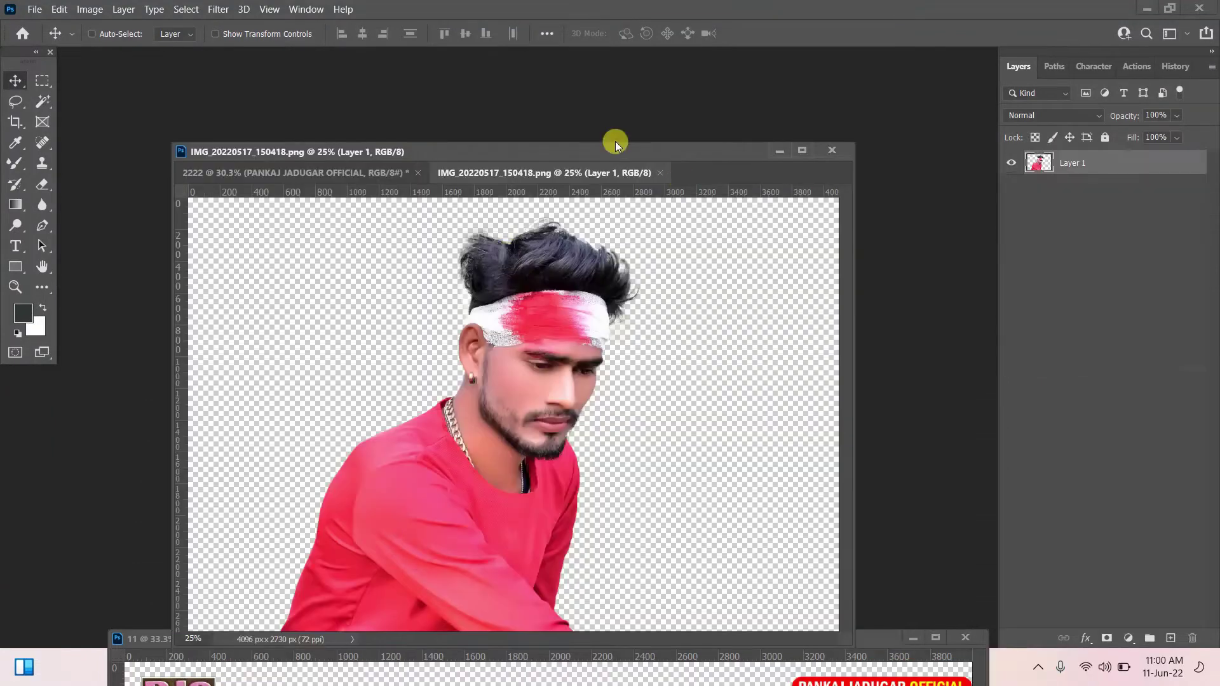
{"action": "left_click_drag", "start_coordinate": [616, 153], "coordinate": [574, 58]}
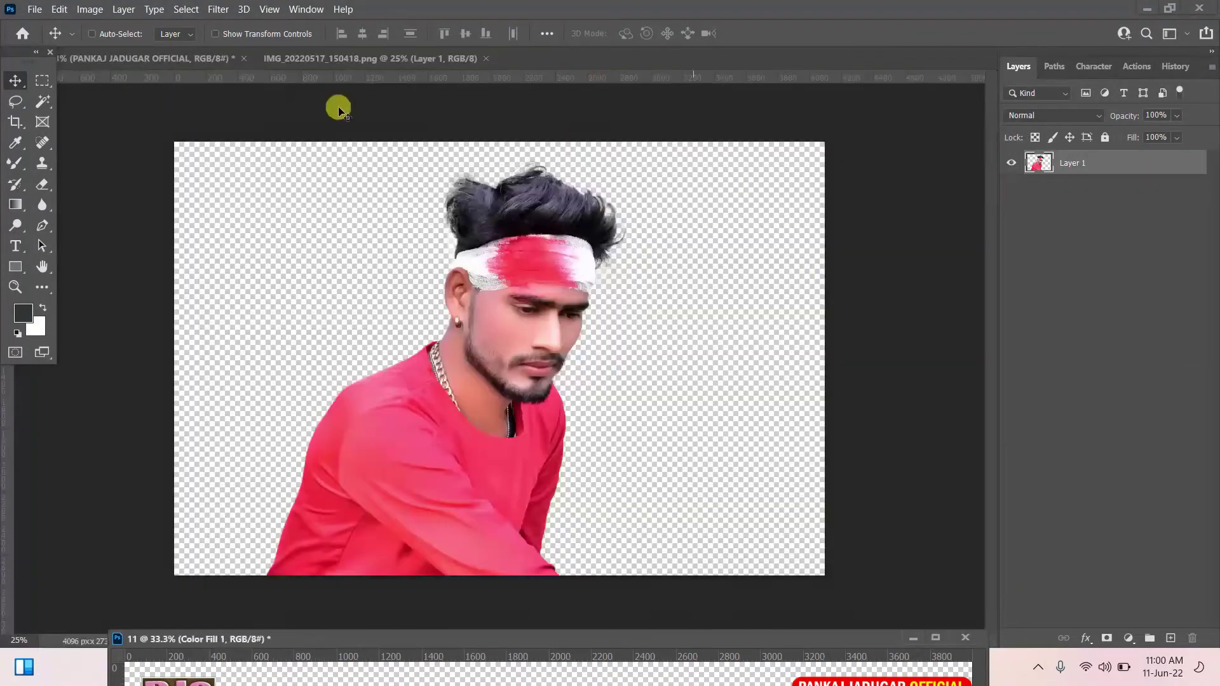
- Copy the whole cut-out photo of the man in the red shirt into the 2222 poster, along its left side
{"action": "left_click", "coordinate": [178, 64]}
{"action": "left_click", "coordinate": [347, 58]}
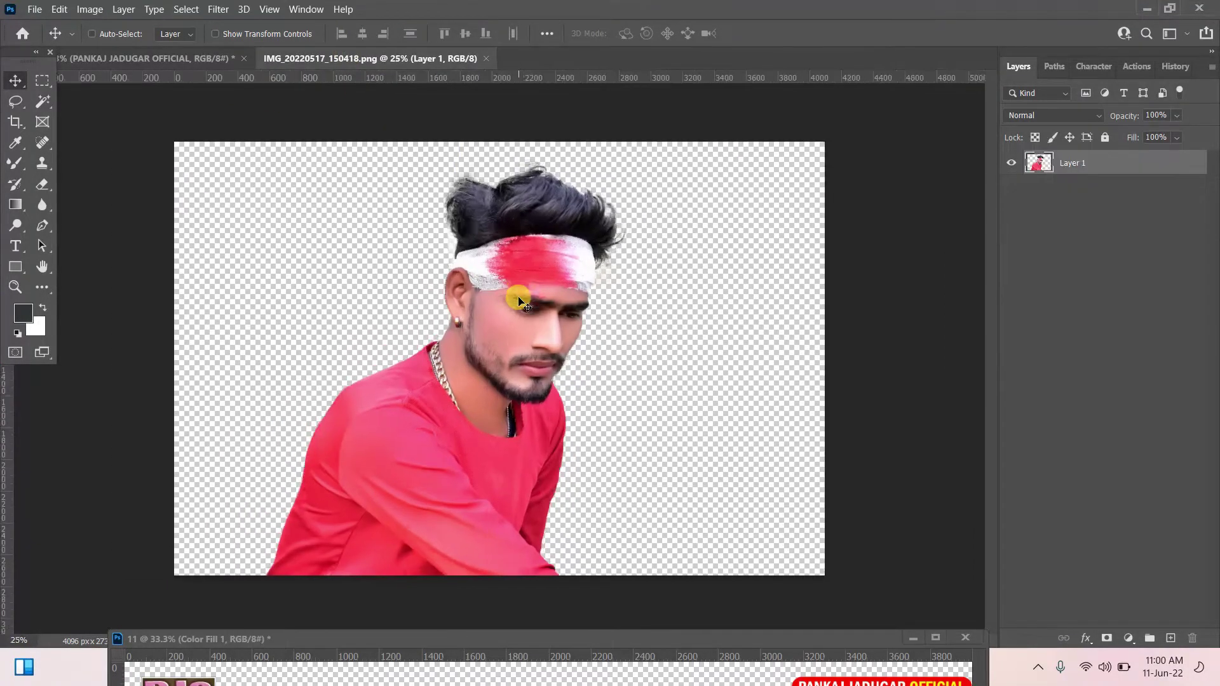
{"action": "scroll", "coordinate": [519, 301], "scroll_direction": "up", "scroll_amount": 1}
{"action": "key", "text": "ctrl+a"}
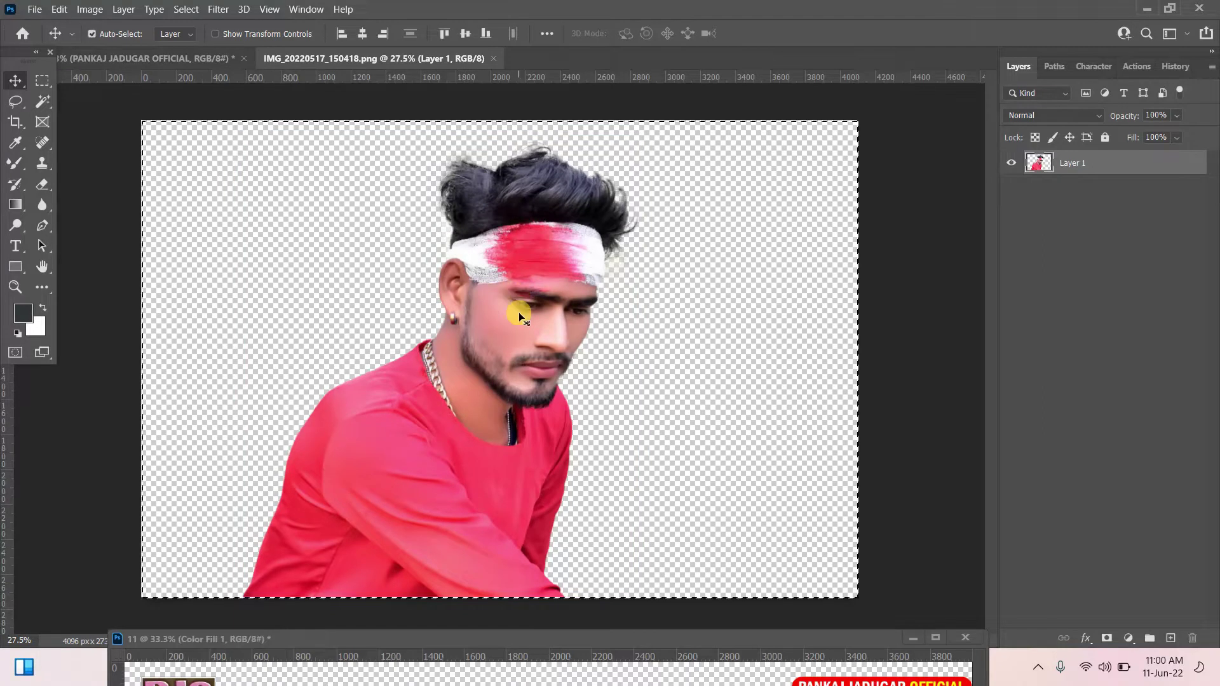
{"action": "left_click_drag", "start_coordinate": [519, 313], "coordinate": [285, 63]}
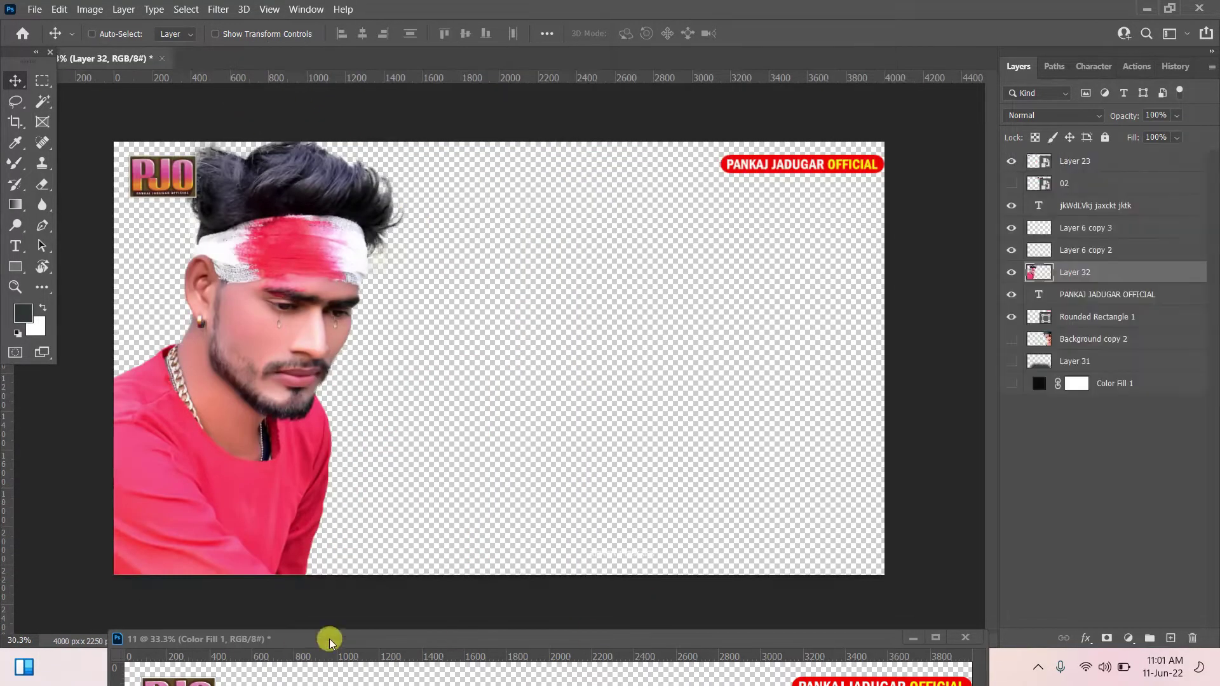
- Dock the floating document 11 as a tab and select its logo layer, Layer 23
{"action": "left_click_drag", "start_coordinate": [330, 636], "coordinate": [276, 48]}
{"action": "right_click", "coordinate": [151, 154]}
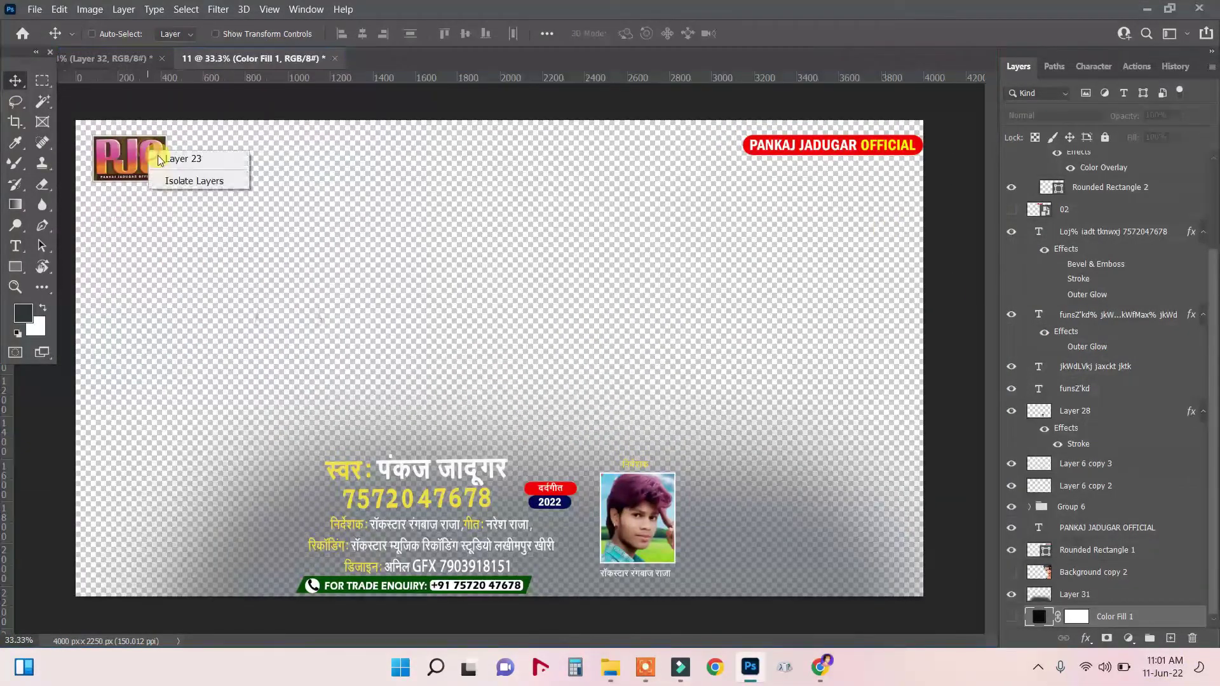
{"action": "left_click", "coordinate": [184, 158]}
{"action": "scroll", "coordinate": [424, 540], "scroll_direction": "up", "scroll_amount": 3}
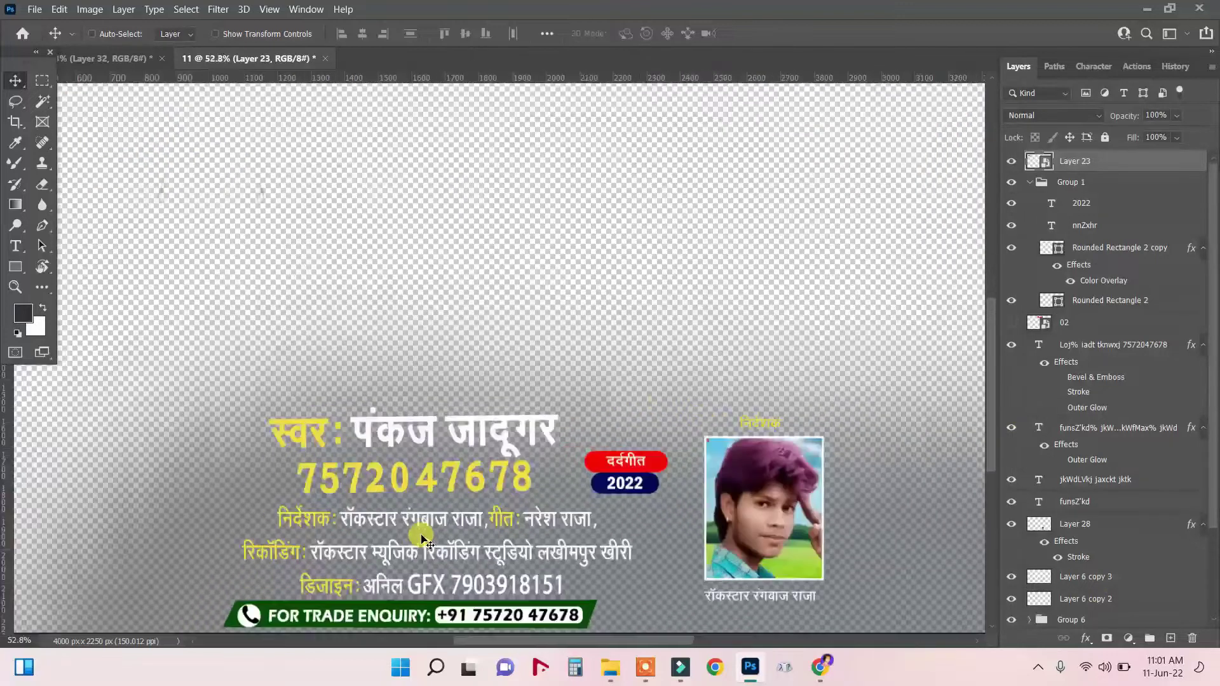
- Copy the two credit text layers and the trade enquiry banner group from document 11 to the poster's lower middle
{"action": "right_click", "coordinate": [436, 440]}
{"action": "left_click", "coordinate": [445, 438]}
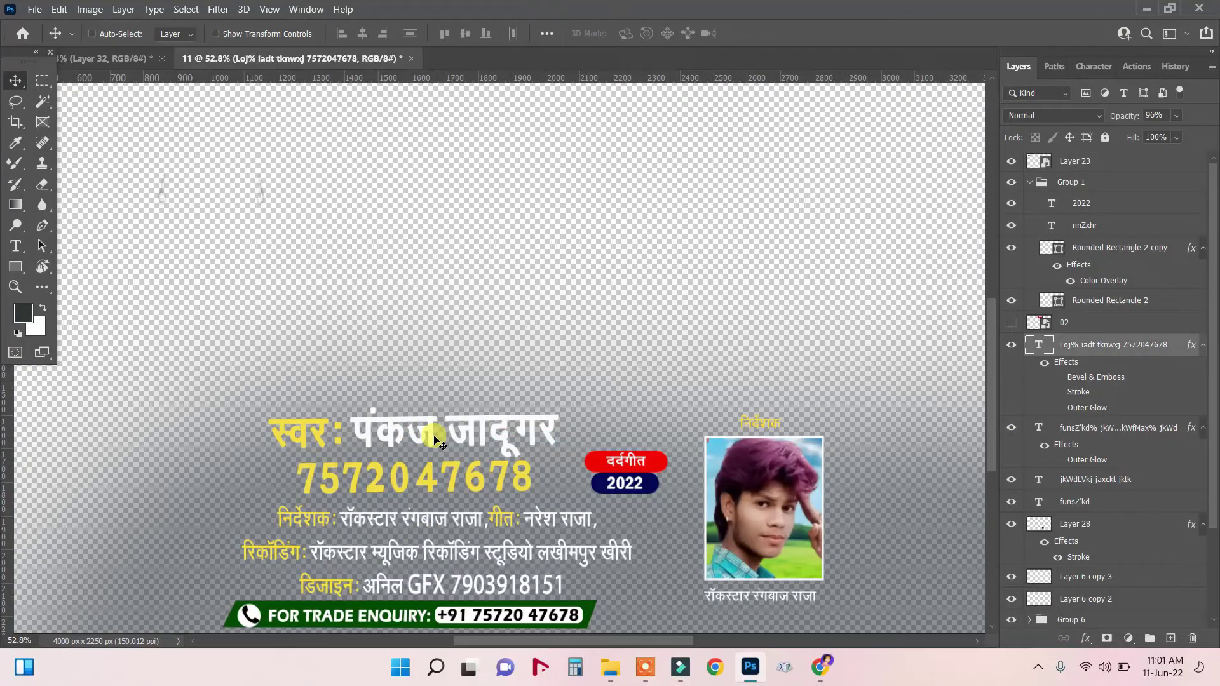
{"action": "right_click", "coordinate": [429, 527]}
{"action": "left_click", "coordinate": [465, 535]}
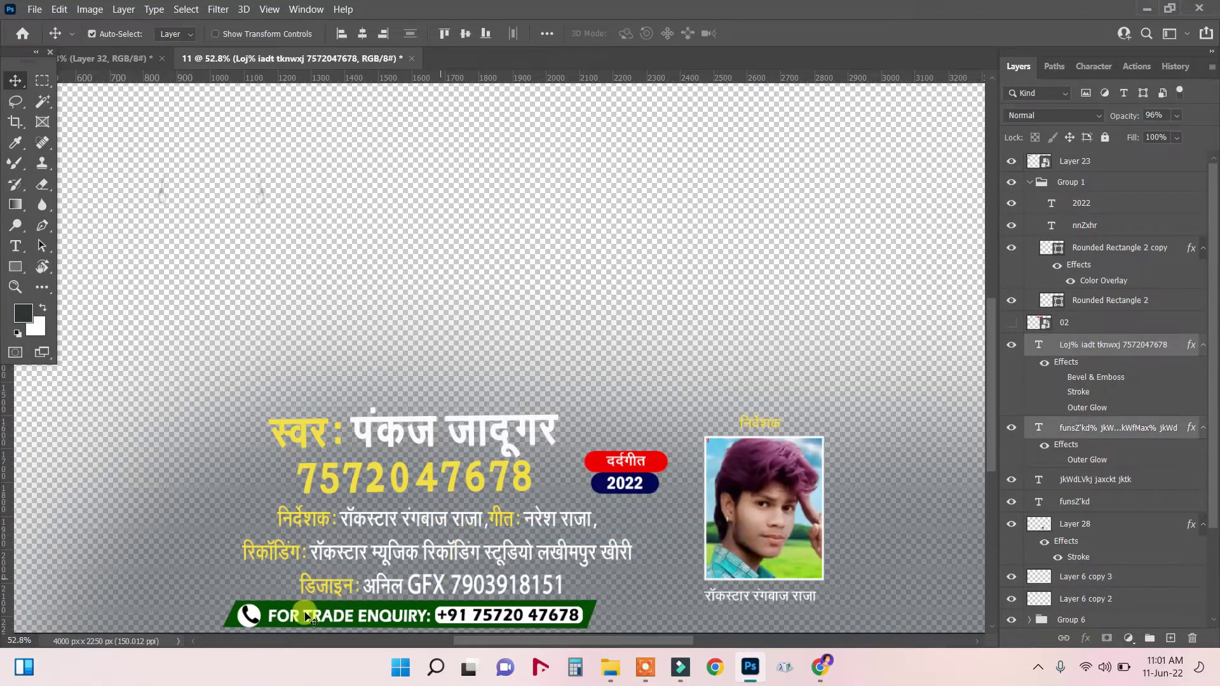
{"action": "right_click", "coordinate": [258, 613]}
{"action": "left_click", "coordinate": [299, 533]}
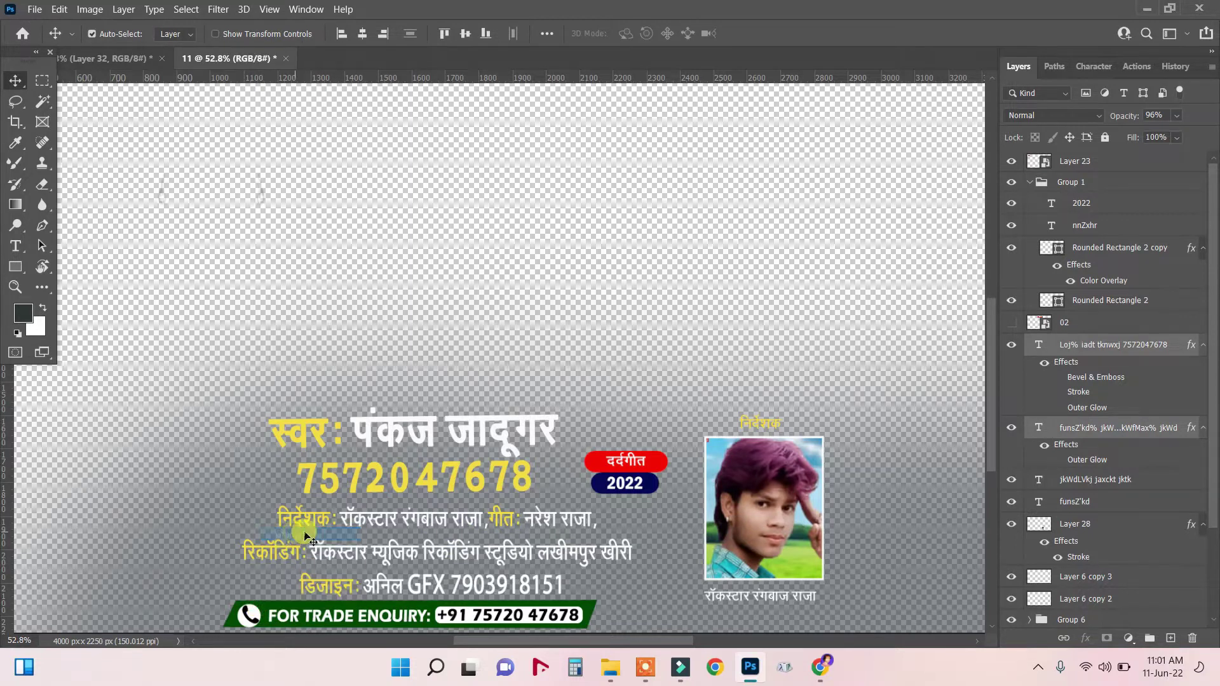
{"action": "left_click_drag", "start_coordinate": [413, 286], "coordinate": [227, 128]}
{"action": "left_click_drag", "start_coordinate": [490, 416], "coordinate": [521, 455]}
{"action": "left_click_drag", "start_coordinate": [537, 514], "coordinate": [537, 514]}
- Copy the red and blue 2022 badge group, Group 1, from document 11 to beside the poster's credit text
{"action": "left_click", "coordinate": [190, 57]}
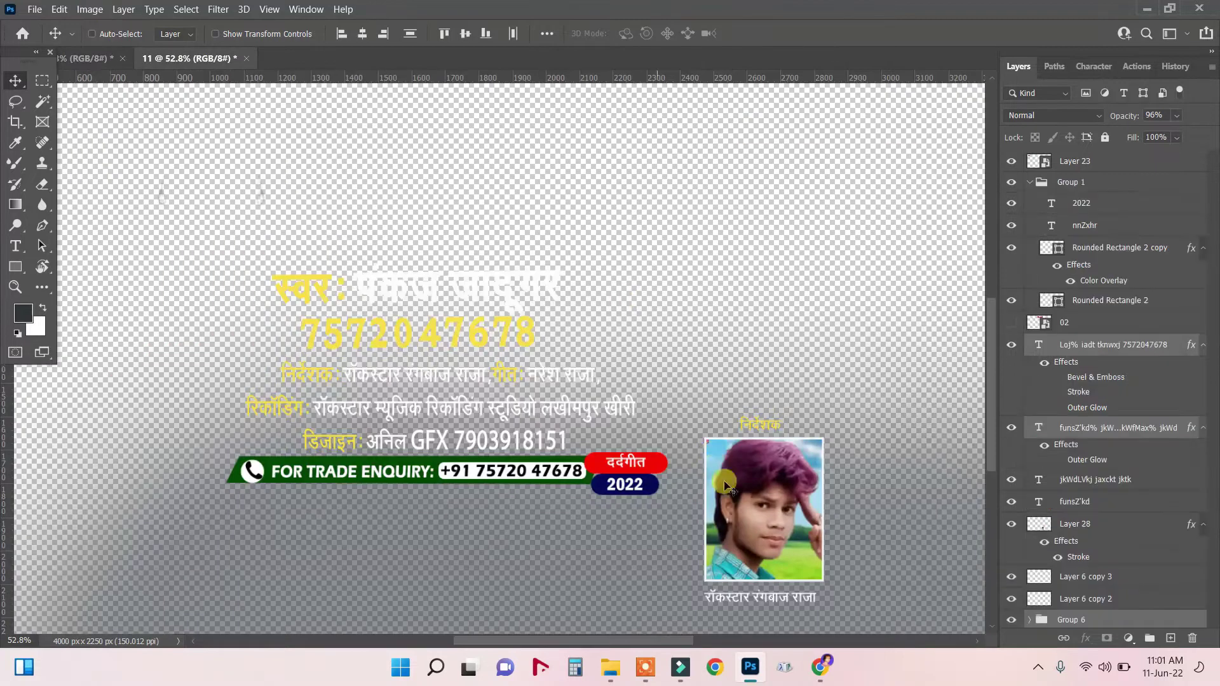
{"action": "scroll", "coordinate": [852, 537], "scroll_direction": "up", "scroll_amount": 2}
{"action": "right_click", "coordinate": [571, 432]}
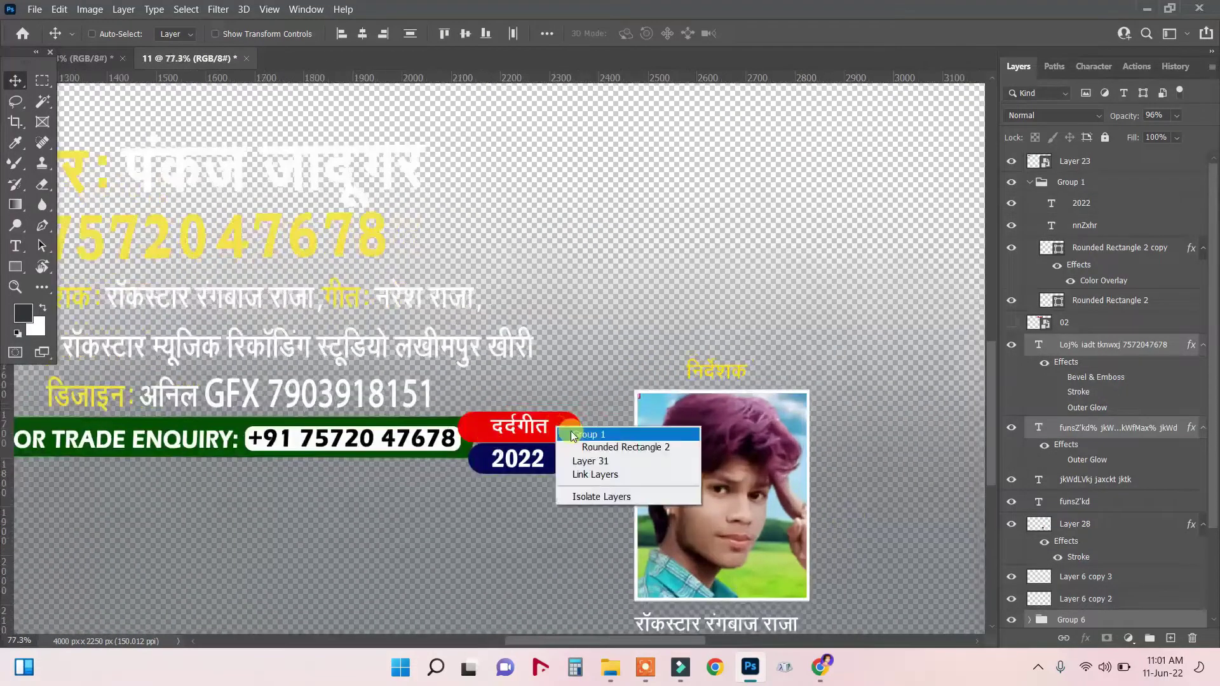
{"action": "left_click", "coordinate": [572, 434]}
{"action": "left_click_drag", "start_coordinate": [545, 427], "coordinate": [246, 64]}
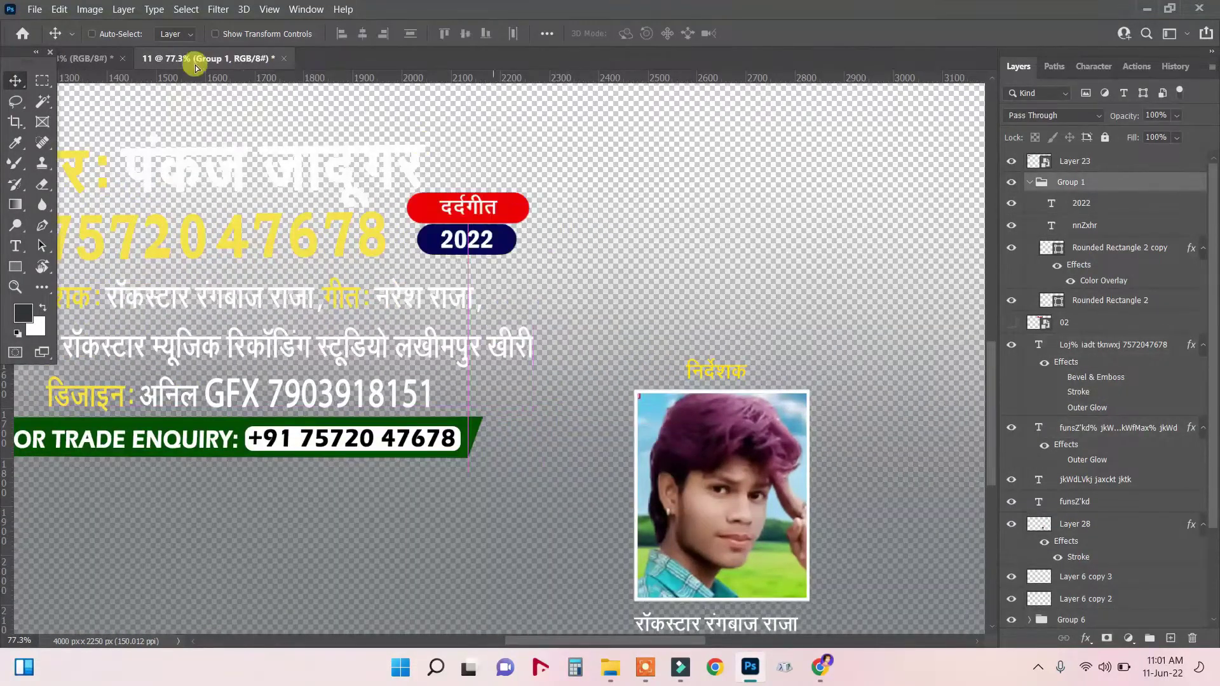
{"action": "left_click", "coordinate": [103, 58]}
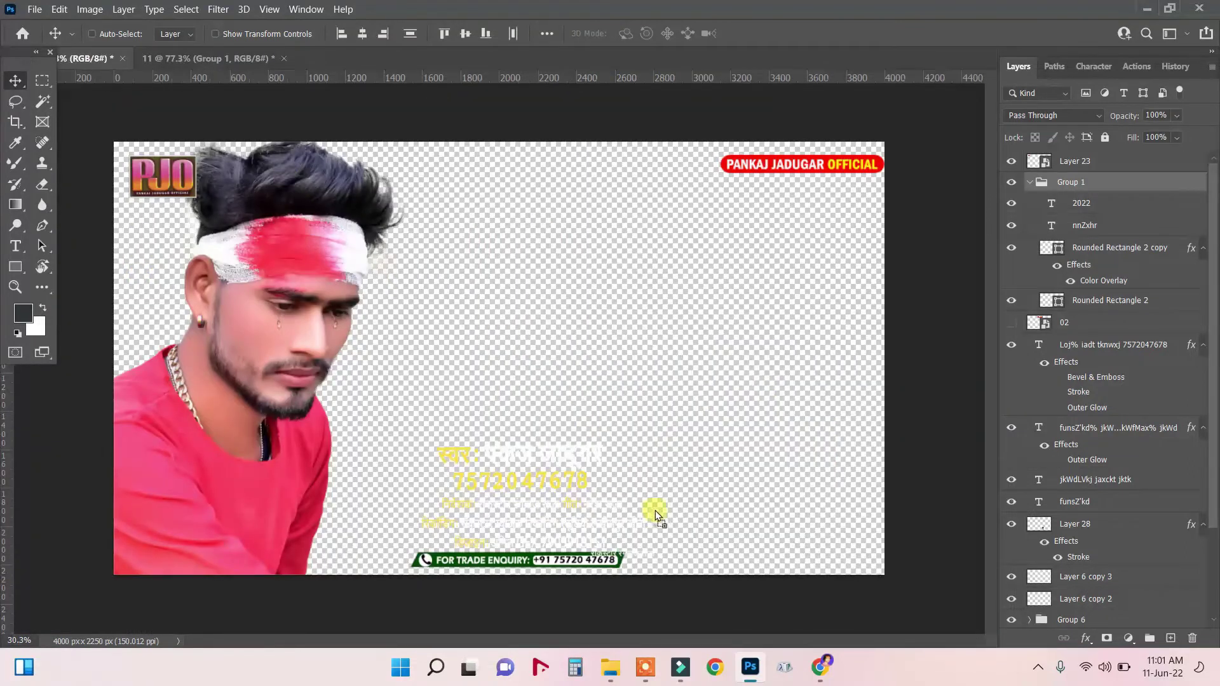
{"action": "left_click_drag", "start_coordinate": [684, 518], "coordinate": [684, 518]}
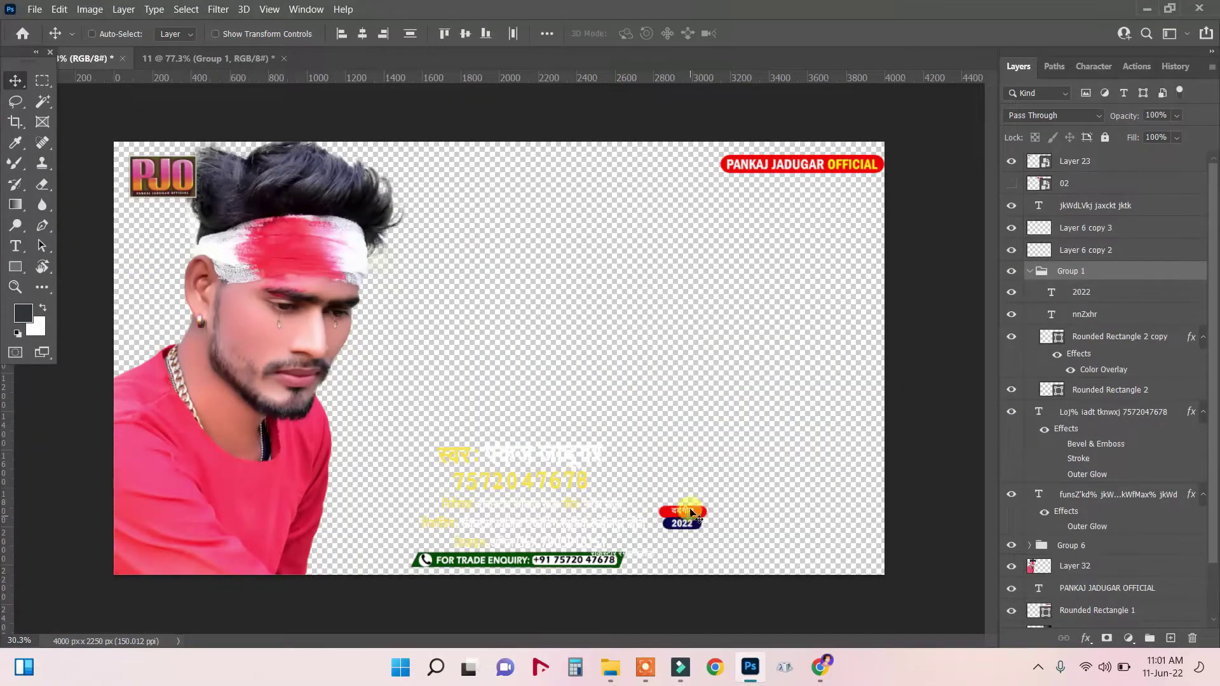
- Copy the small framed portrait with its two caption text layers from document 11 to beside the poster's credits
{"action": "left_click", "coordinate": [259, 63]}
{"action": "right_click", "coordinate": [730, 380]}
{"action": "left_click", "coordinate": [748, 382]}
{"action": "right_click", "coordinate": [723, 462]}
{"action": "left_click", "coordinate": [741, 470], "text": "shift"}
{"action": "right_click", "coordinate": [738, 628]}
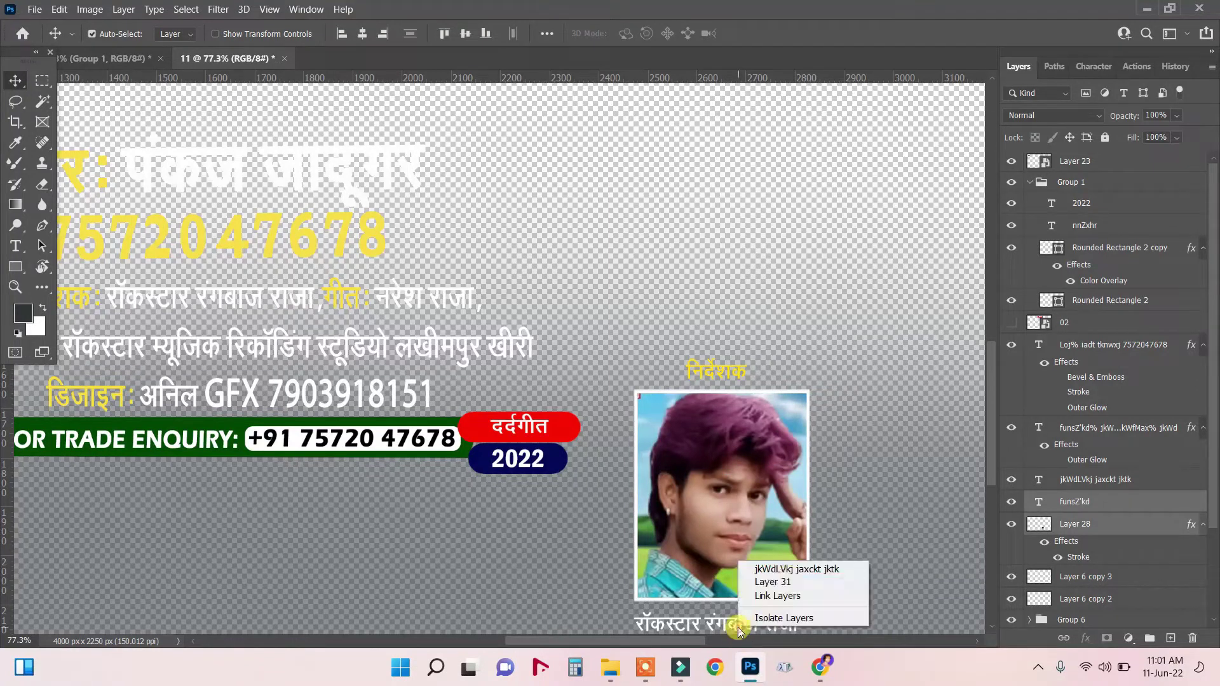
{"action": "left_click", "coordinate": [796, 569]}
{"action": "left_click_drag", "start_coordinate": [394, 138], "coordinate": [322, 208]}
{"action": "left_click_drag", "start_coordinate": [731, 506], "coordinate": [762, 559]}
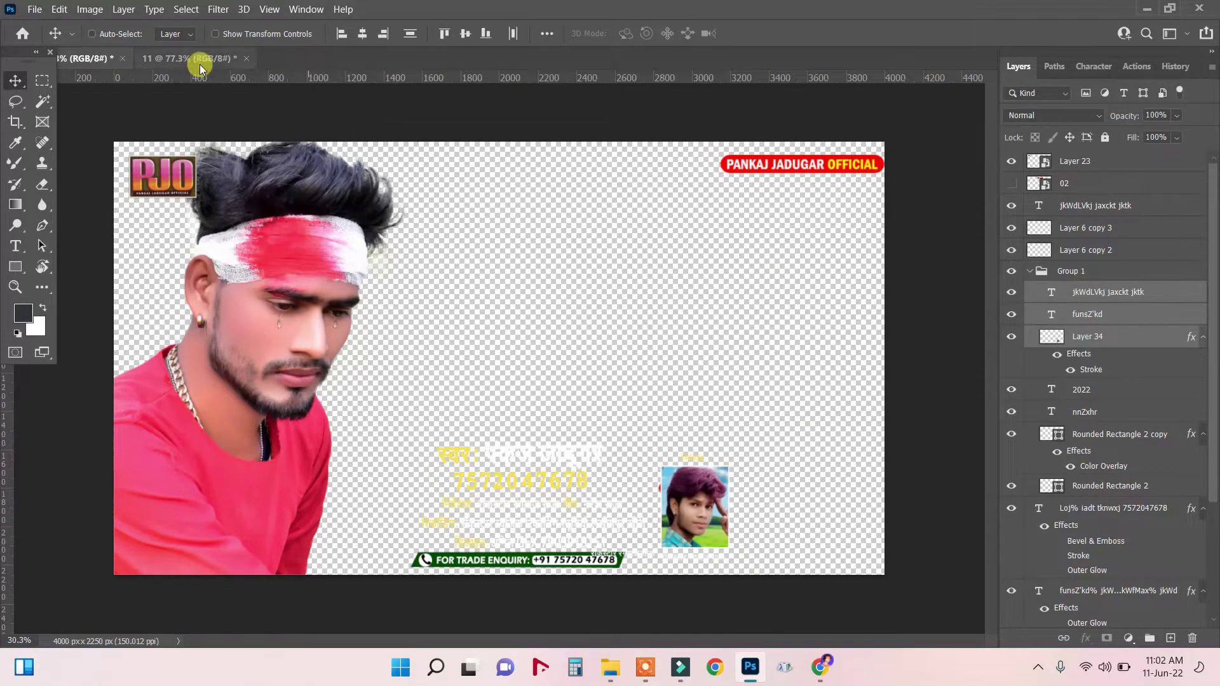
- Close document 11 without saving its changes
{"action": "left_click", "coordinate": [235, 60]}
{"action": "left_click", "coordinate": [246, 60]}
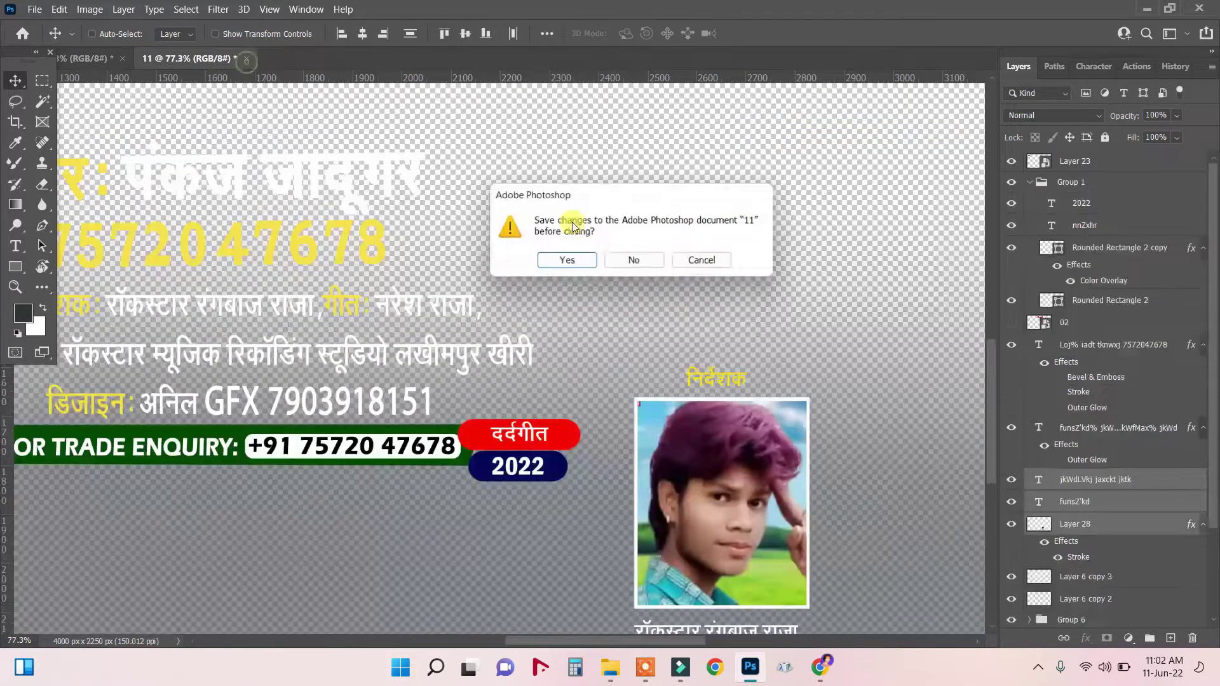
{"action": "left_click", "coordinate": [646, 268]}
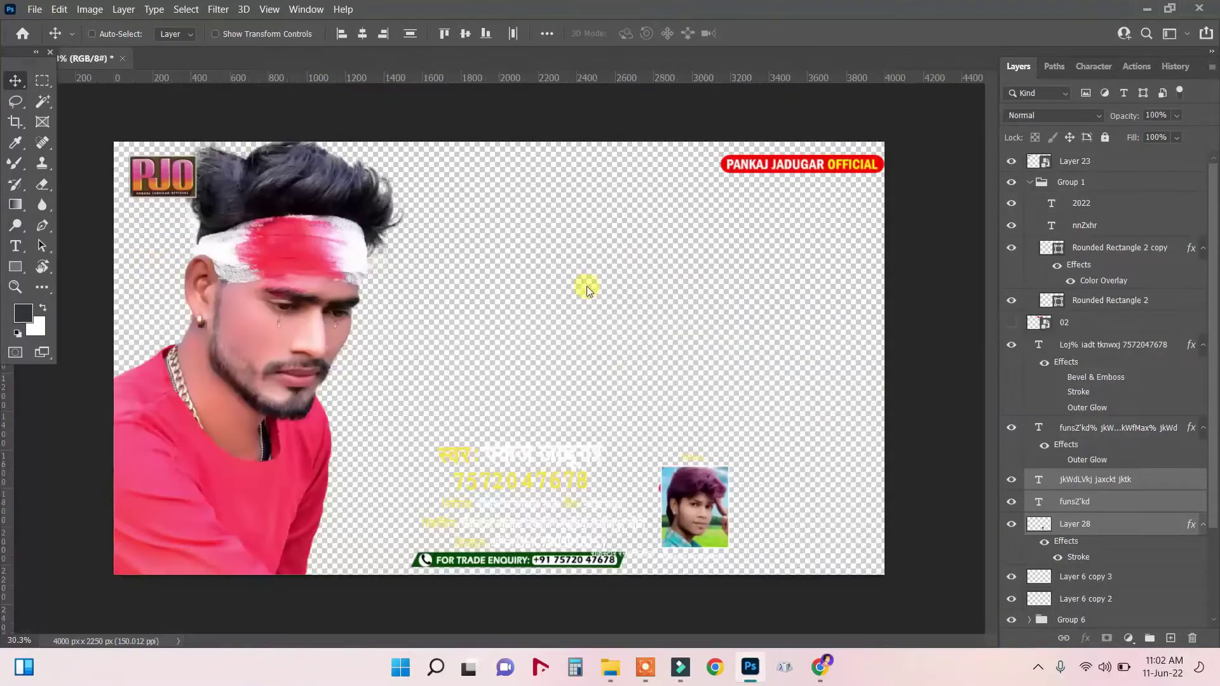
- Bring in landscape-4389208.jpg and paste the moonlit tree image into the poster above Layer 31 as the background
{"action": "left_click", "coordinate": [618, 670]}
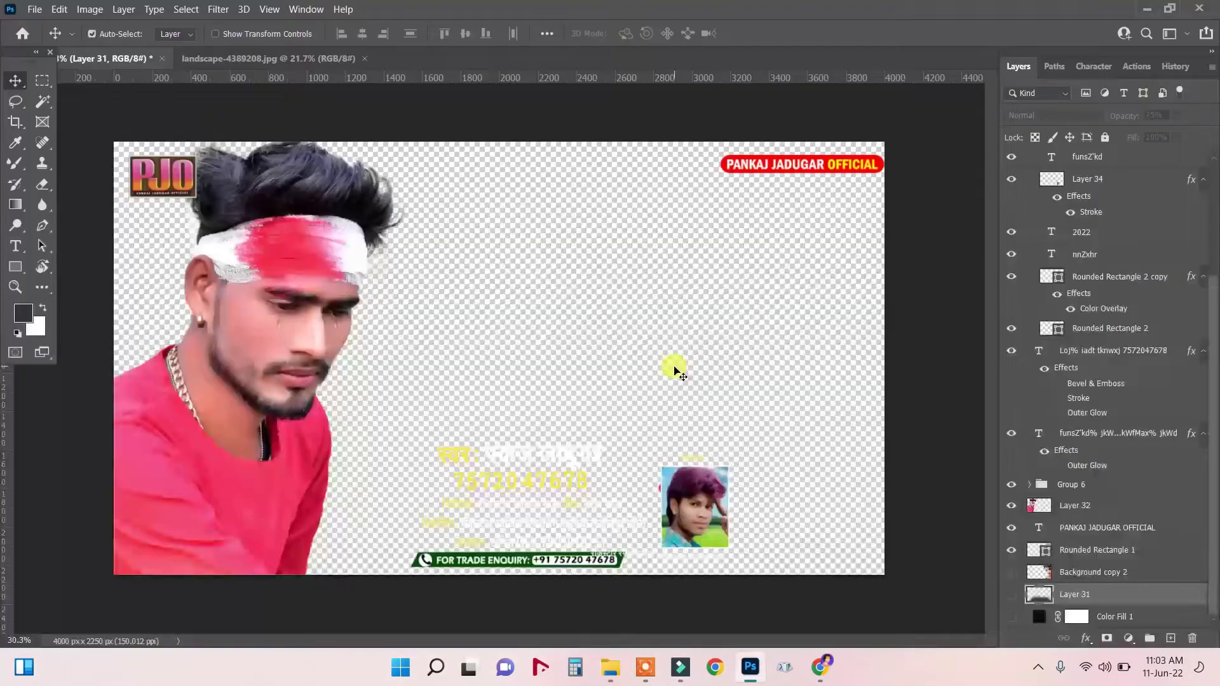
{"action": "key", "text": "ctrl+v"}
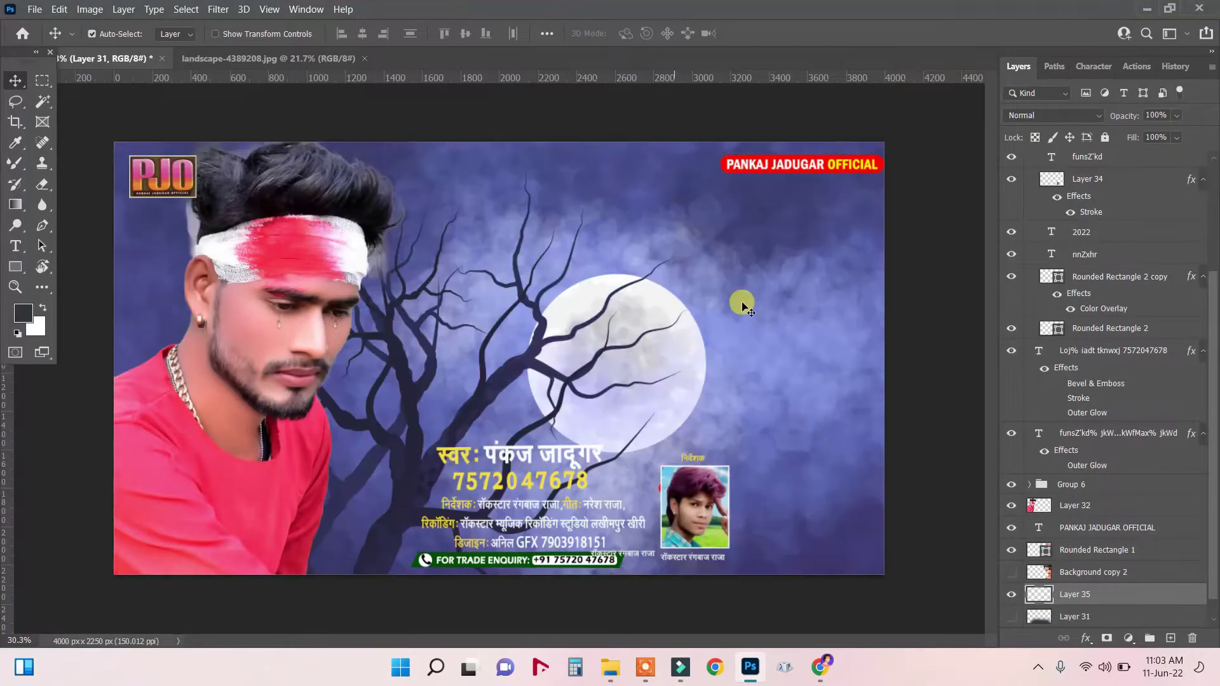
{"action": "key", "text": "ctrl"}
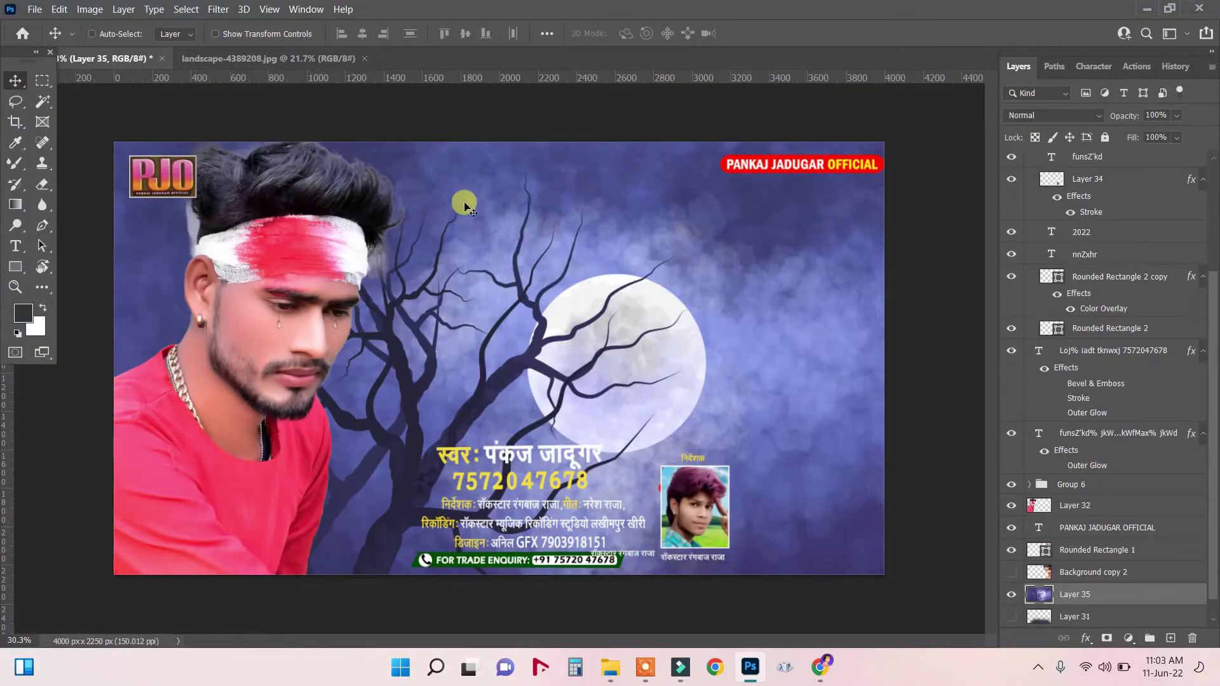
- Select the moonlit background layer, Layer 35, and shift it towards the poster's left side
{"action": "right_click", "coordinate": [551, 224]}
{"action": "left_click", "coordinate": [574, 237]}
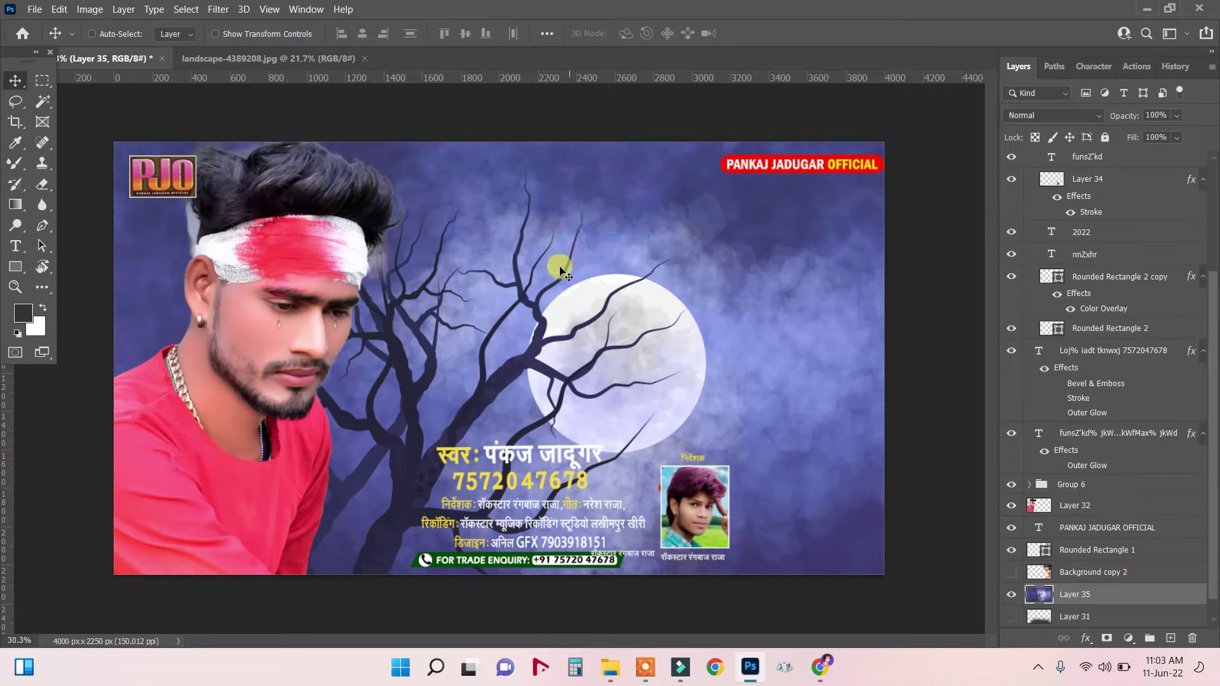
{"action": "left_click_drag", "start_coordinate": [470, 242], "coordinate": [331, 242]}
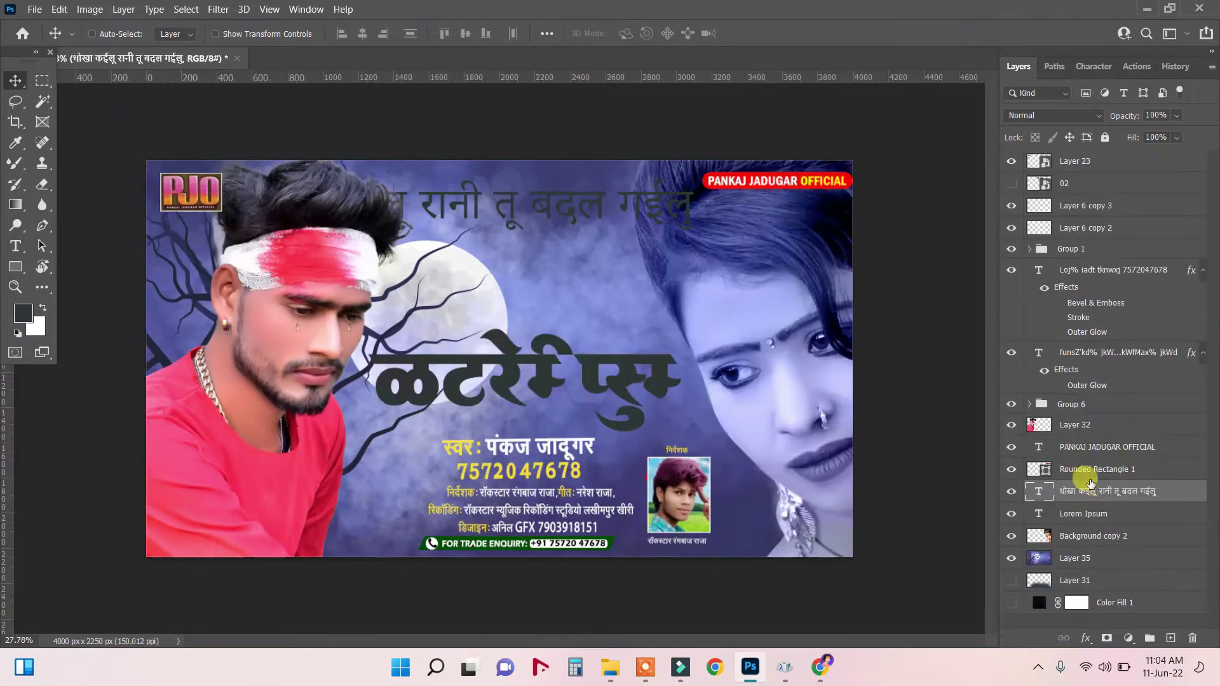
- Move the thin Hindi title text layer directly above Group 1 and reposition it lower, just above the large placeholder title
{"action": "left_click_drag", "start_coordinate": [1084, 488], "coordinate": [1055, 237]}
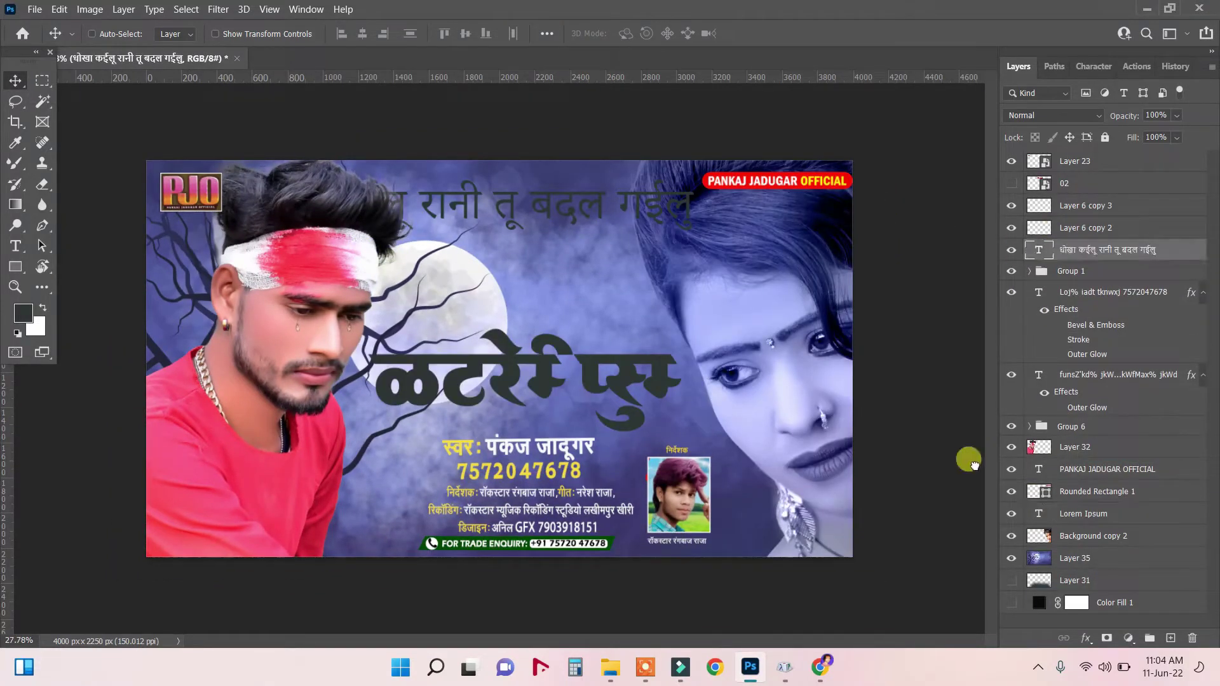
{"action": "left_click_drag", "start_coordinate": [498, 223], "coordinate": [506, 283]}
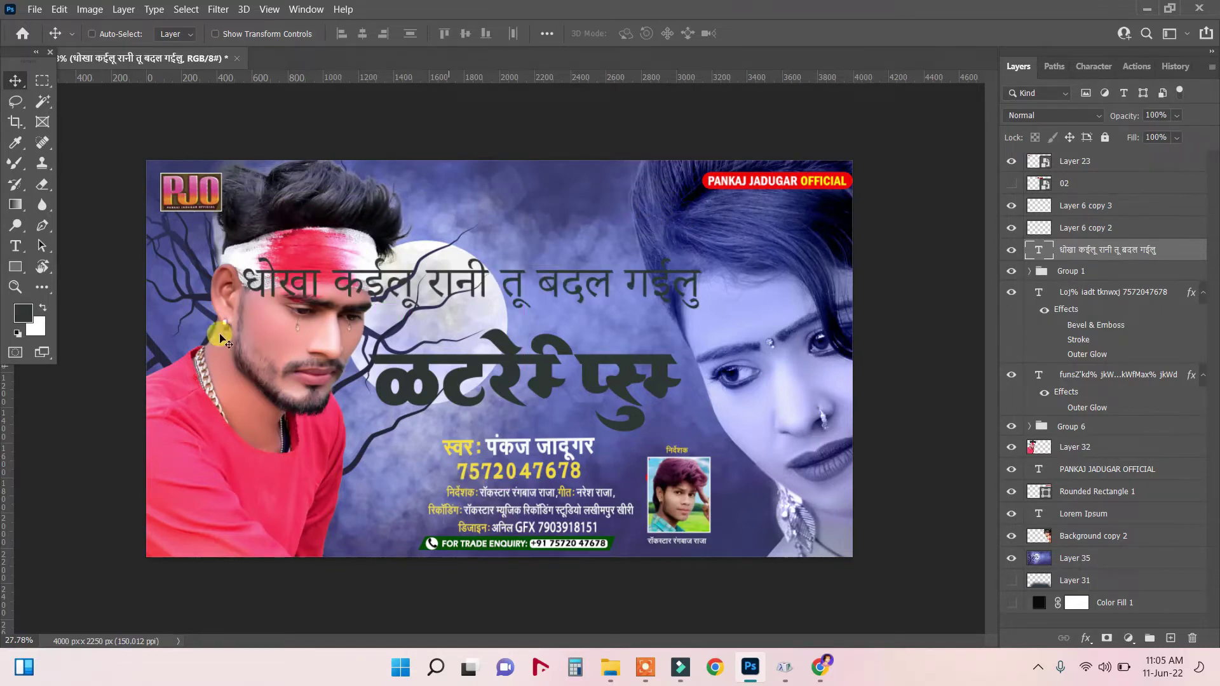
- Clear the large Lorem Ipsum placeholder title with the Horizontal Type tool, keeping the text open for editing
{"action": "left_click", "coordinate": [14, 247]}
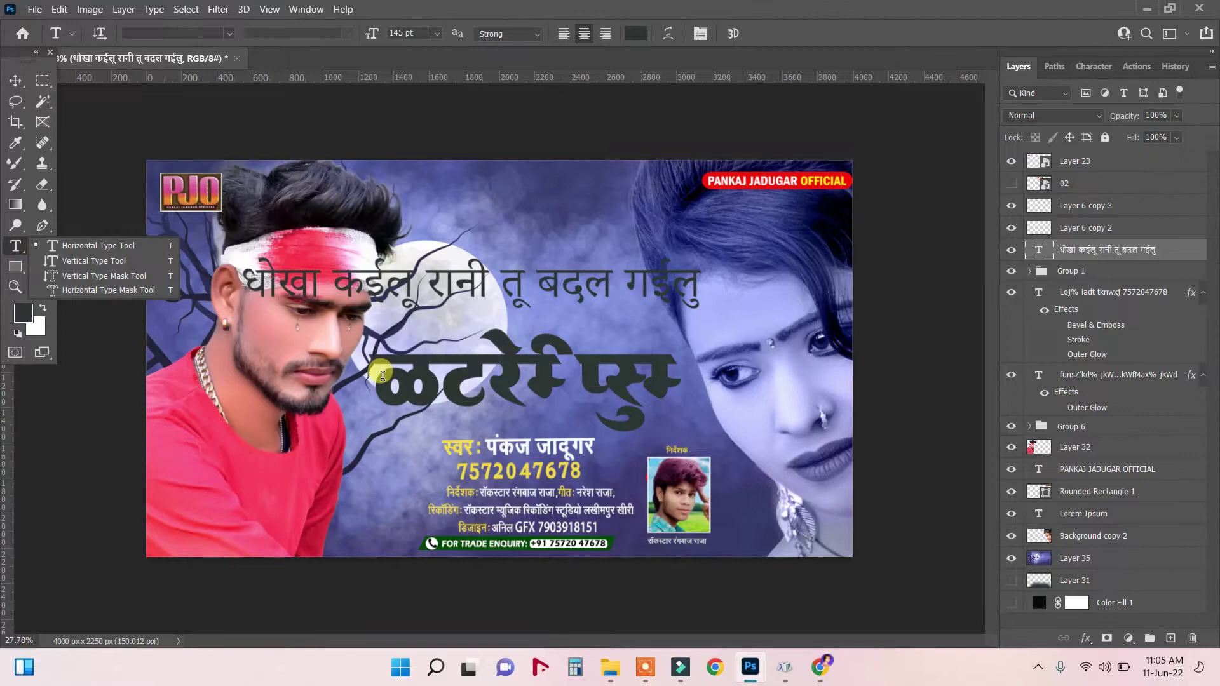
{"action": "left_click", "coordinate": [382, 376]}
{"action": "left_click_drag", "start_coordinate": [383, 376], "coordinate": [737, 386]}
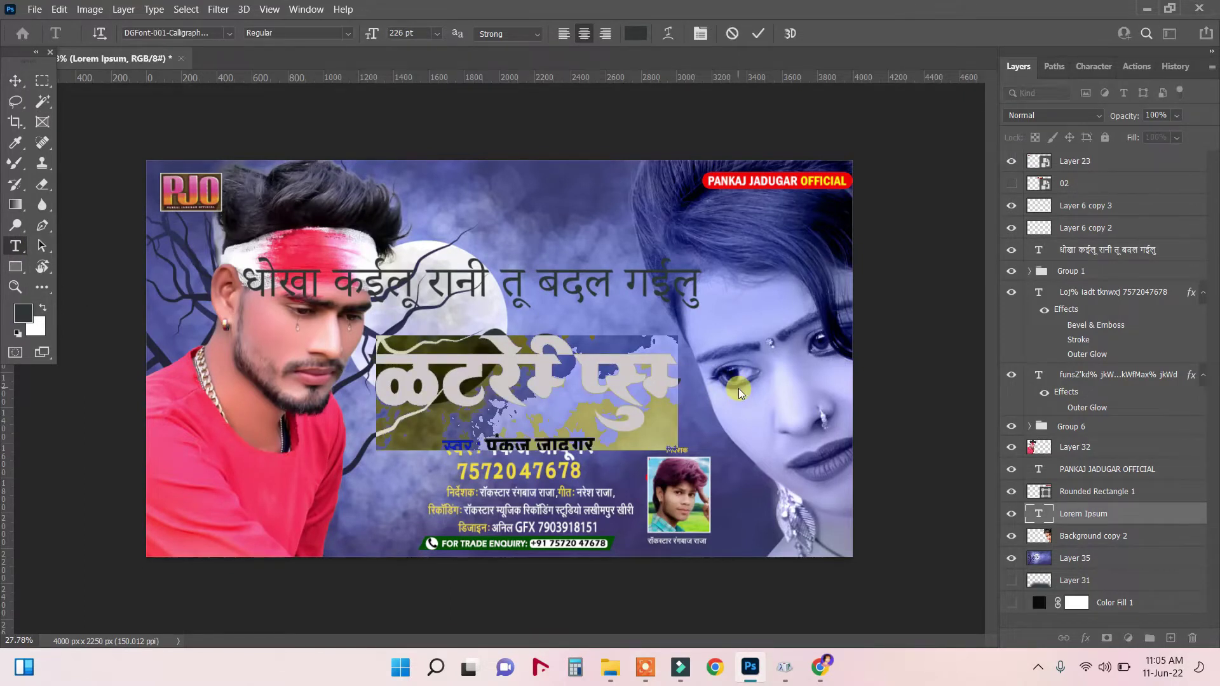
{"action": "key", "text": "BackSpace"}
{"action": "key", "text": "alt+Tab"}
{"action": "left_click", "coordinate": [335, 324]}
{"action": "key", "text": "alt+Tab"}
{"action": "right_click", "coordinate": [500, 389]}
{"action": "left_click", "coordinate": [542, 135]}
- Enter धोखा कईलू as the first line of the large calligraphic title
{"action": "type", "text": "kk"}
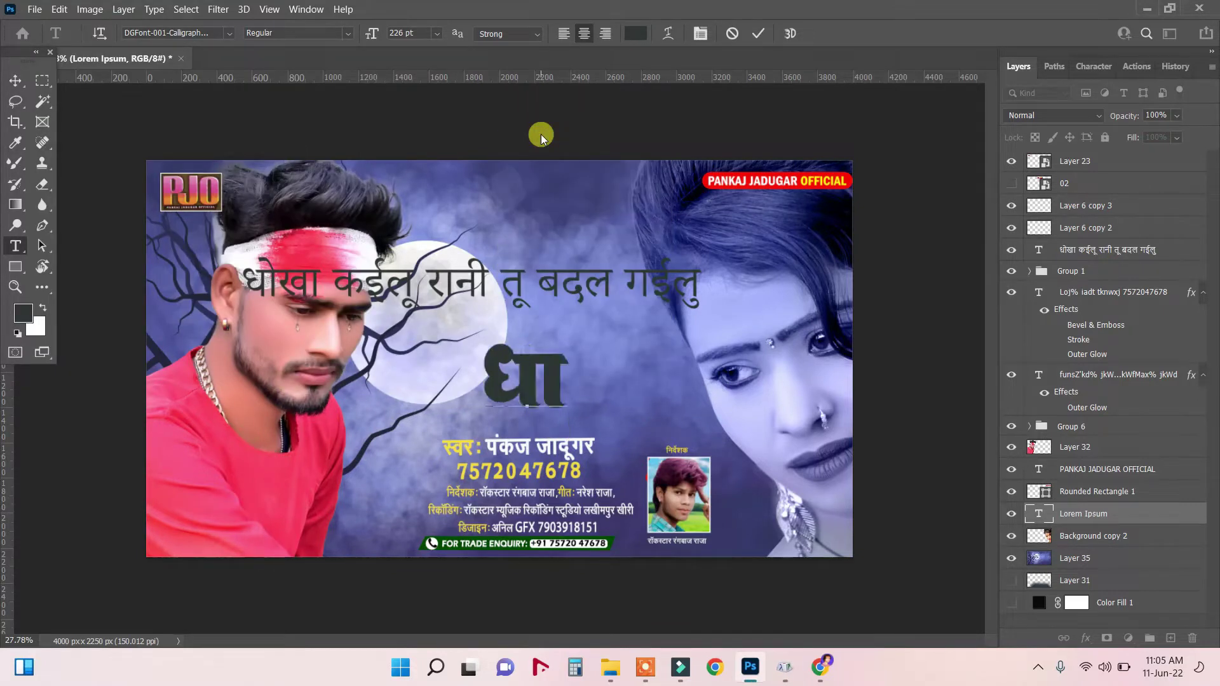
{"action": "type", "text": "s[kk "}
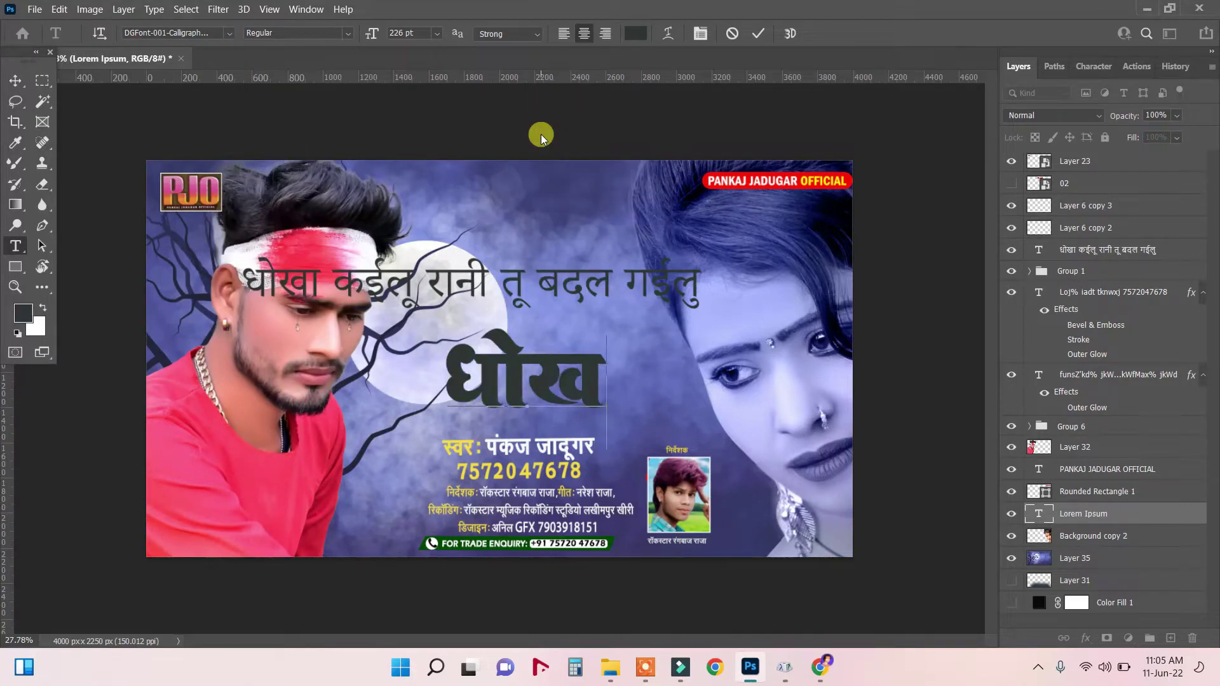
{"action": "type", "text": " dg"}
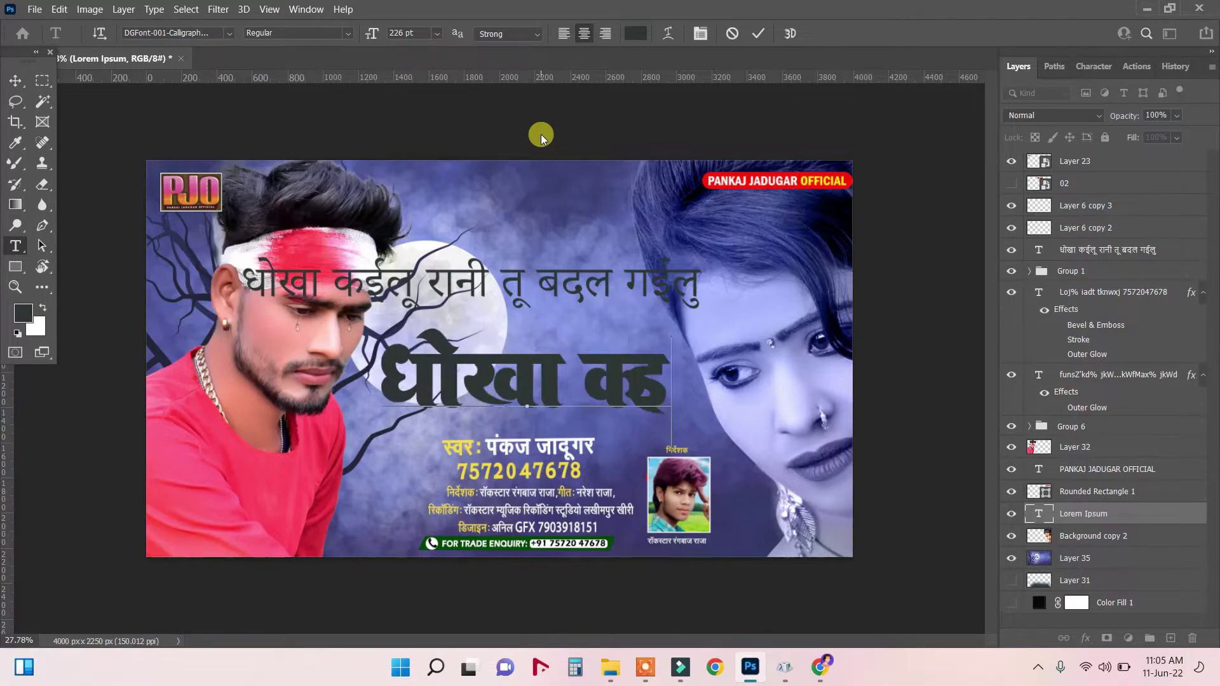
{"action": "type", "text": "y"}
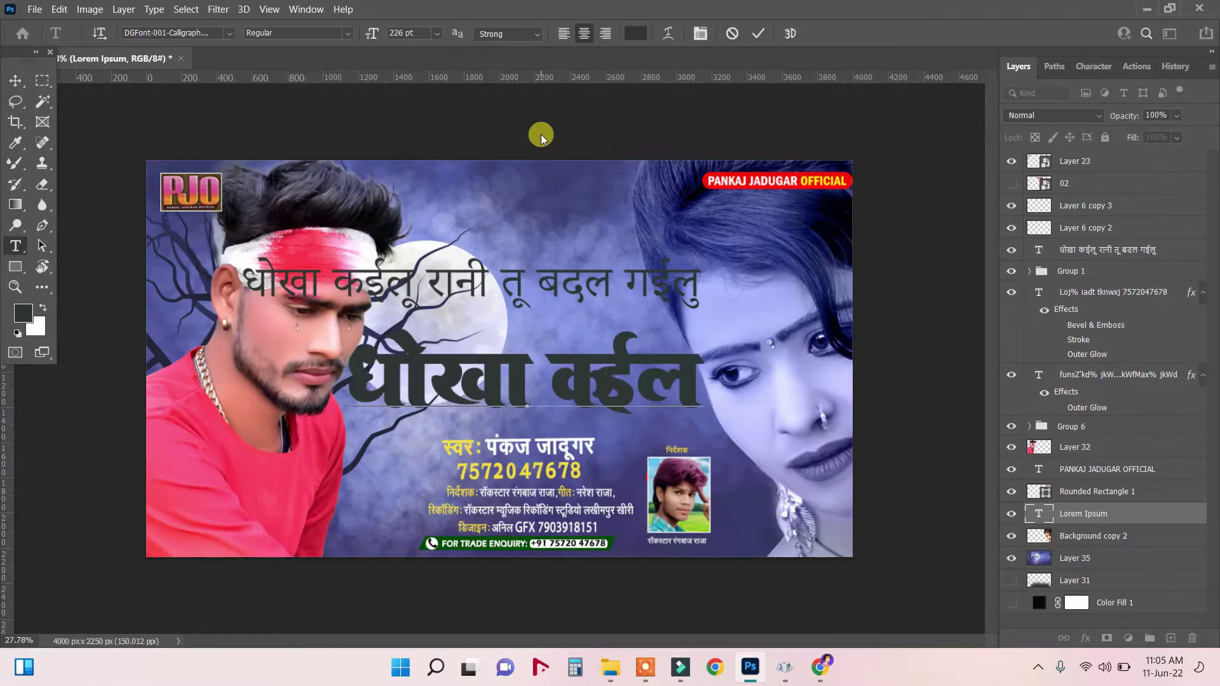
{"action": "type", "text": "B"}
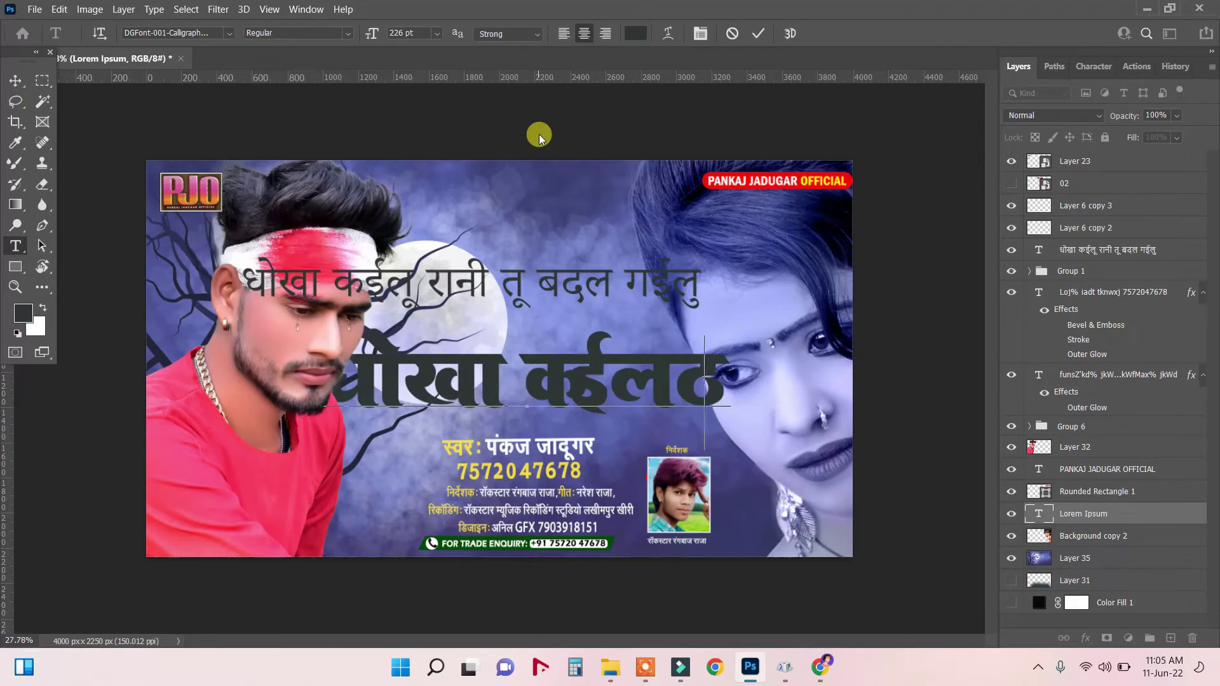
{"action": "key", "text": "BackSpace"}
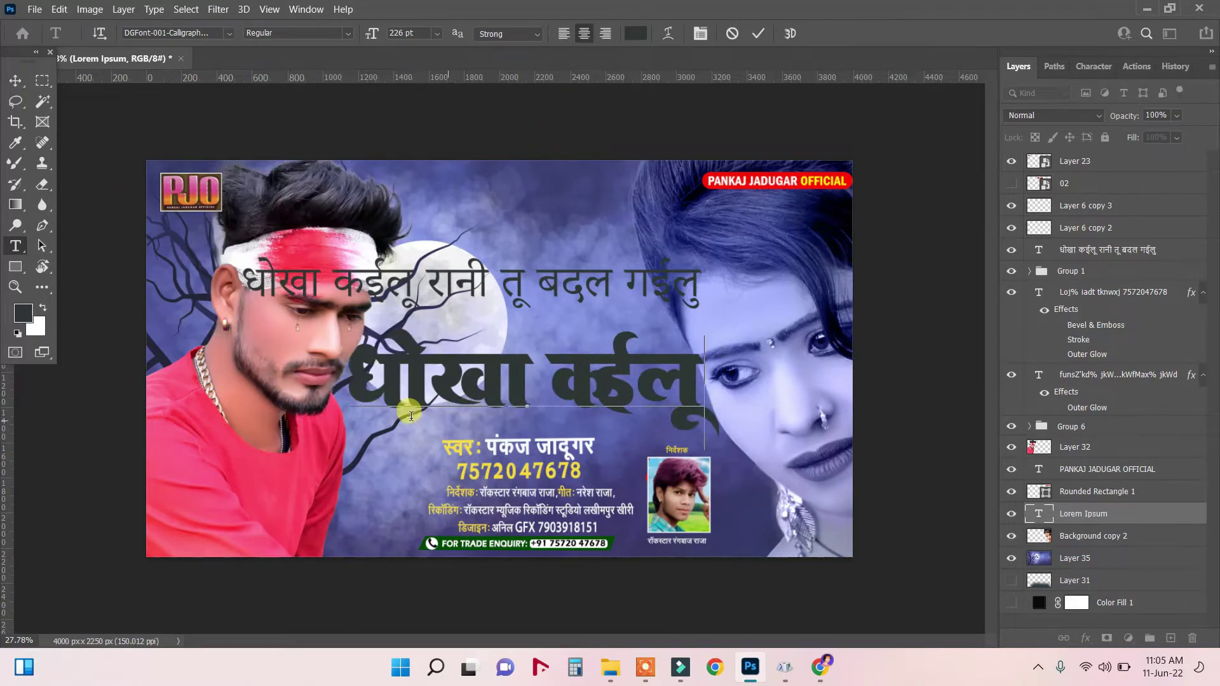
- Set the धोखा कईलू title's font size to 194 pt and move it up the poster
{"action": "left_click_drag", "start_coordinate": [378, 386], "coordinate": [754, 389]}
{"action": "left_click_drag", "start_coordinate": [371, 31], "coordinate": [336, 32]}
{"action": "left_click", "coordinate": [16, 86]}
{"action": "left_click_drag", "start_coordinate": [492, 375], "coordinate": [491, 341]}
- Widen the kerning after the first letter of कईलू so that क has room for its full shape
{"action": "left_click", "coordinate": [16, 246]}
{"action": "left_click", "coordinate": [593, 355]}
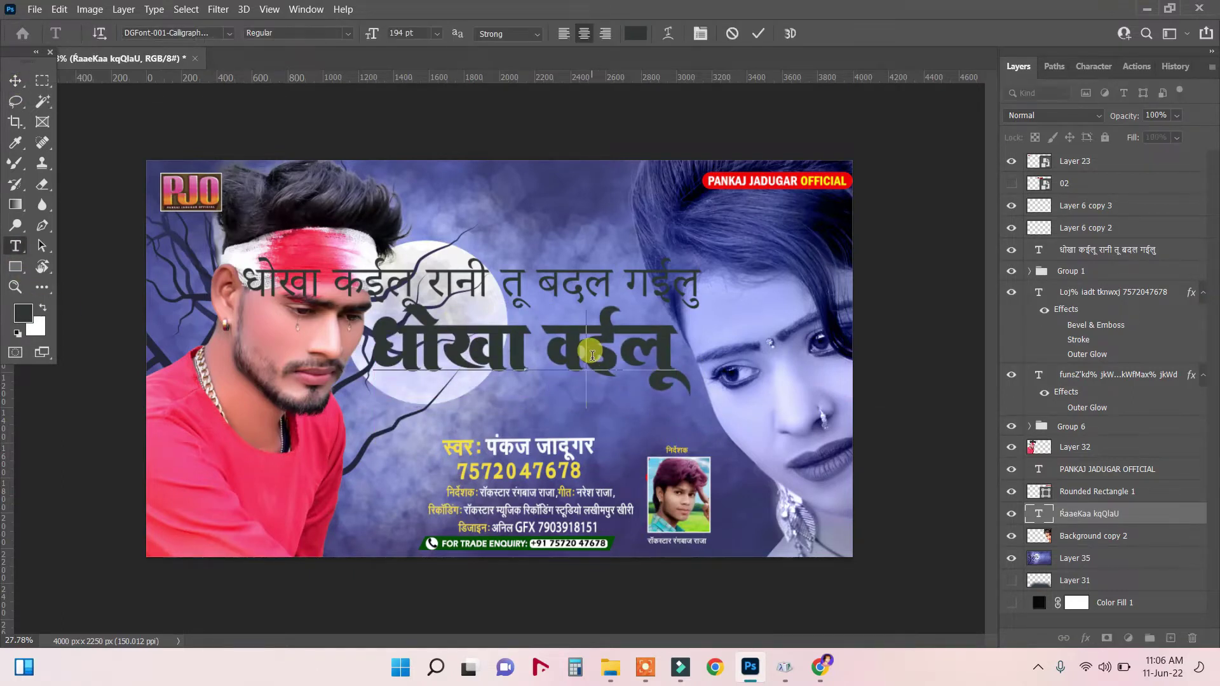
{"action": "key", "text": "alt+Right"}
{"action": "key", "text": "alt+Right"}
{"action": "key", "text": "alt+Right"}
{"action": "key", "text": "alt+Right"}
{"action": "key", "text": "alt+Right"}
{"action": "key", "text": "alt+Right"}
{"action": "key", "text": "alt+Right"}
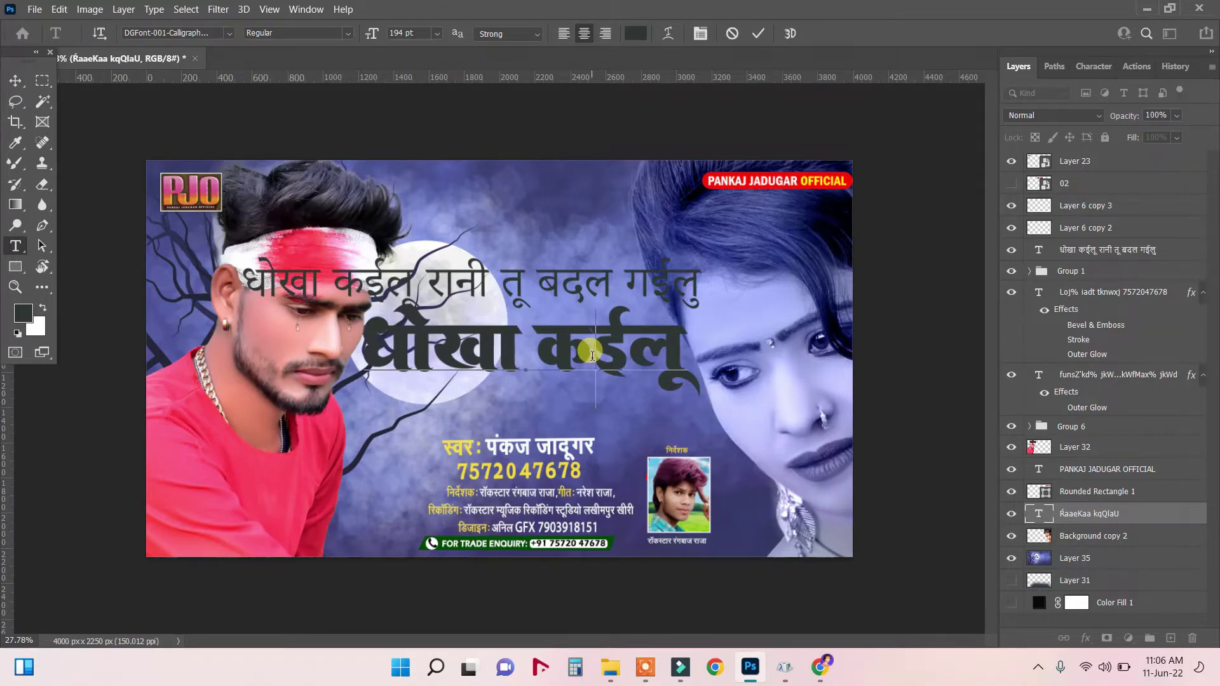
{"action": "left_click", "coordinate": [16, 81]}
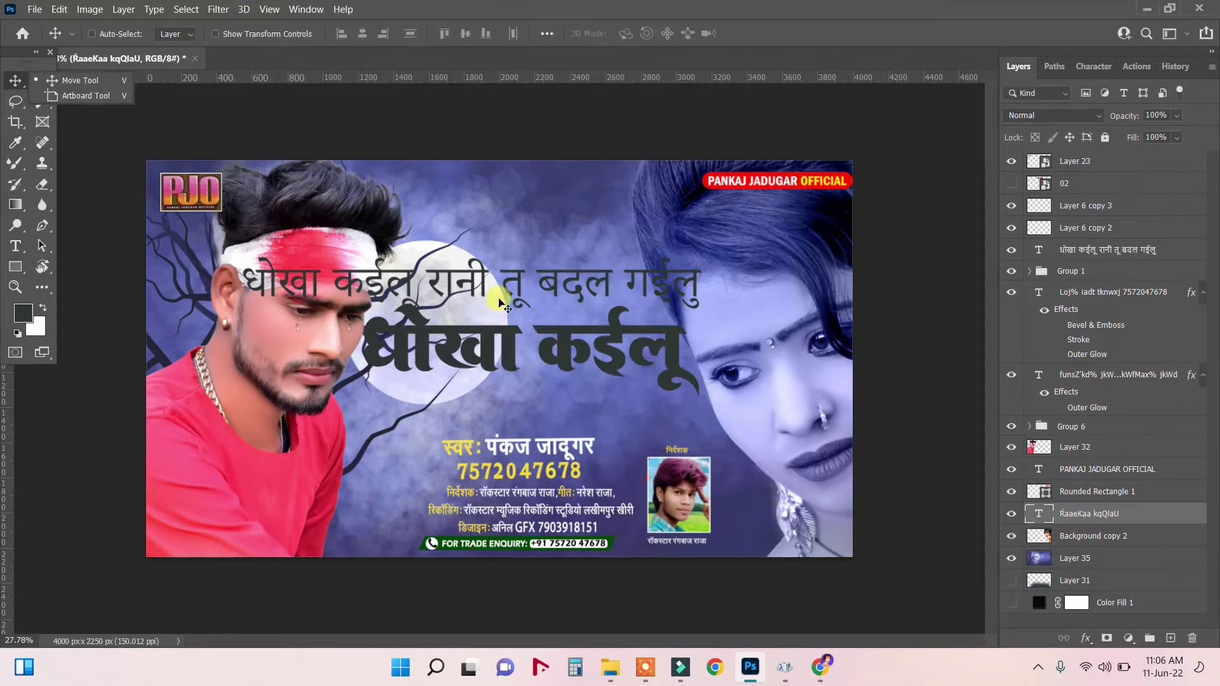
- Select the thin Hindi title text layer and move it up, above the large calligraphic title
{"action": "right_click", "coordinate": [473, 276]}
{"action": "left_click", "coordinate": [496, 281]}
{"action": "left_click_drag", "start_coordinate": [489, 247], "coordinate": [519, 211]}
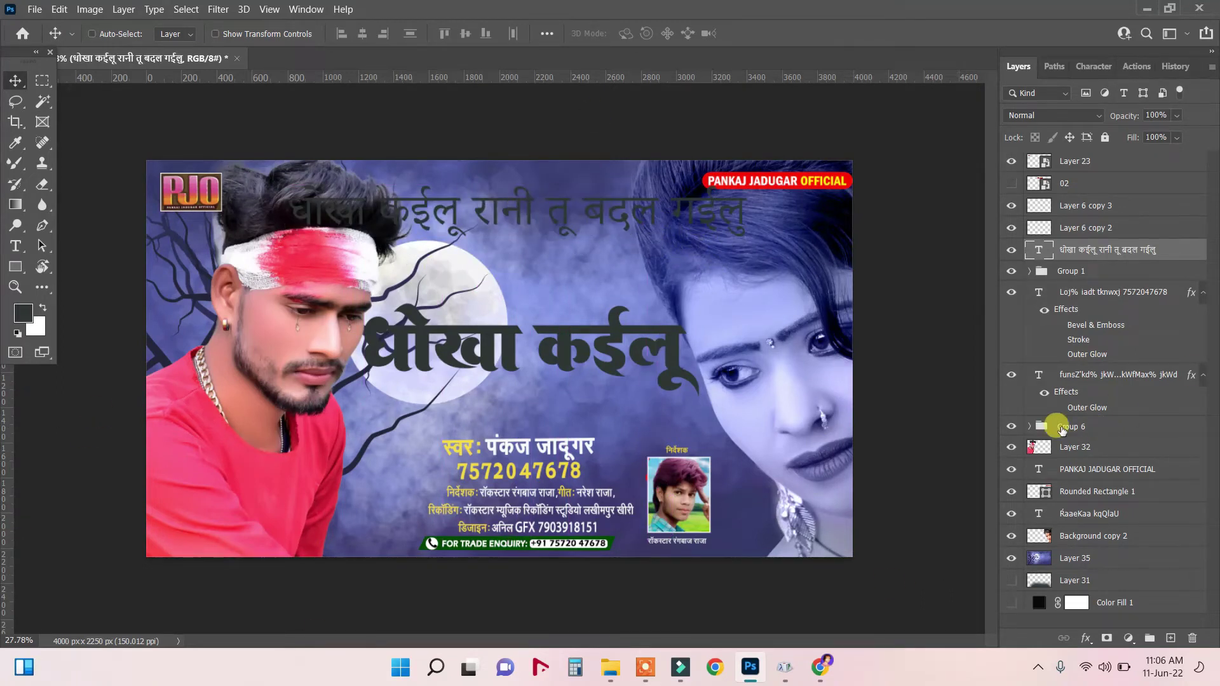
- Move Layer 6 copy 3 and Layer 6 copy 2 to the end of Group 6, directly above singer Layer 32
{"action": "left_click", "coordinate": [1029, 427]}
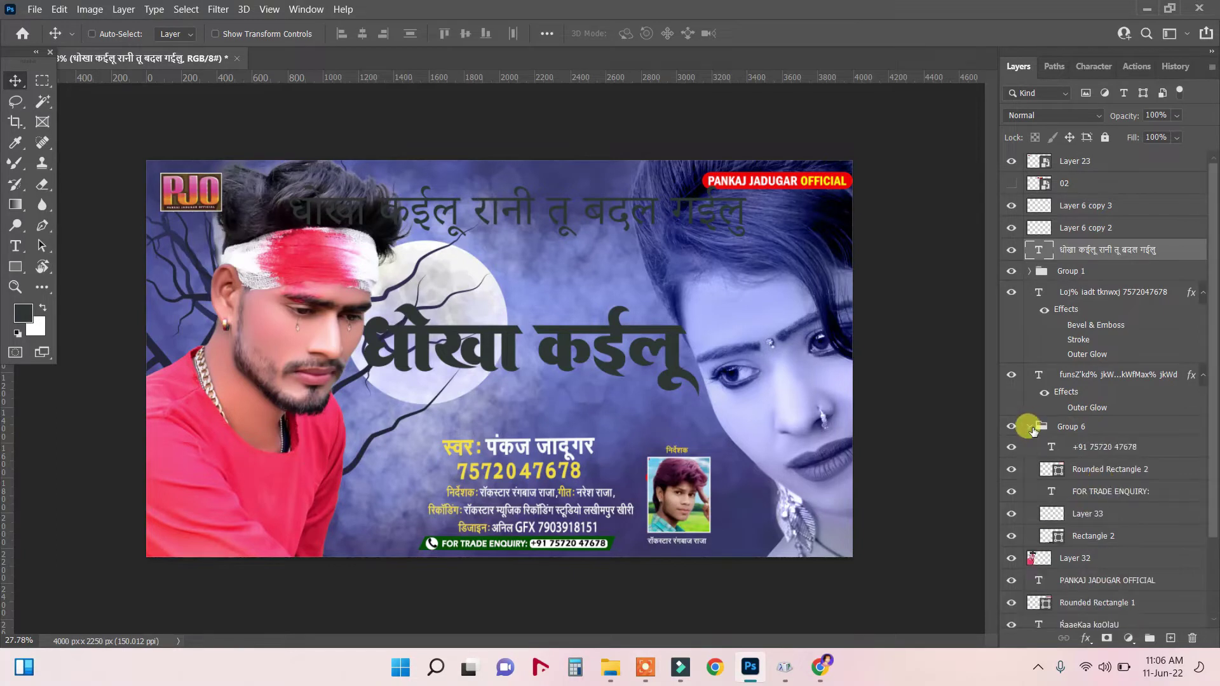
{"action": "scroll", "coordinate": [1149, 556], "scroll_direction": "down", "scroll_amount": 1}
{"action": "left_click", "coordinate": [1095, 496]}
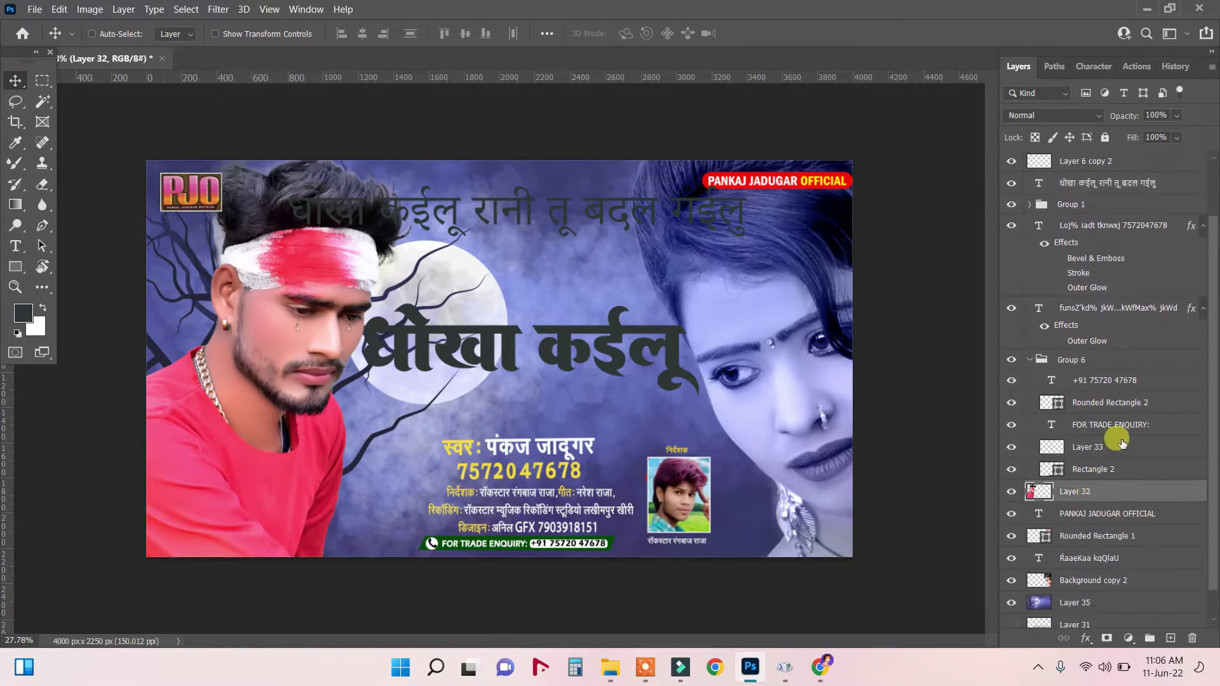
{"action": "left_click", "coordinate": [1067, 361]}
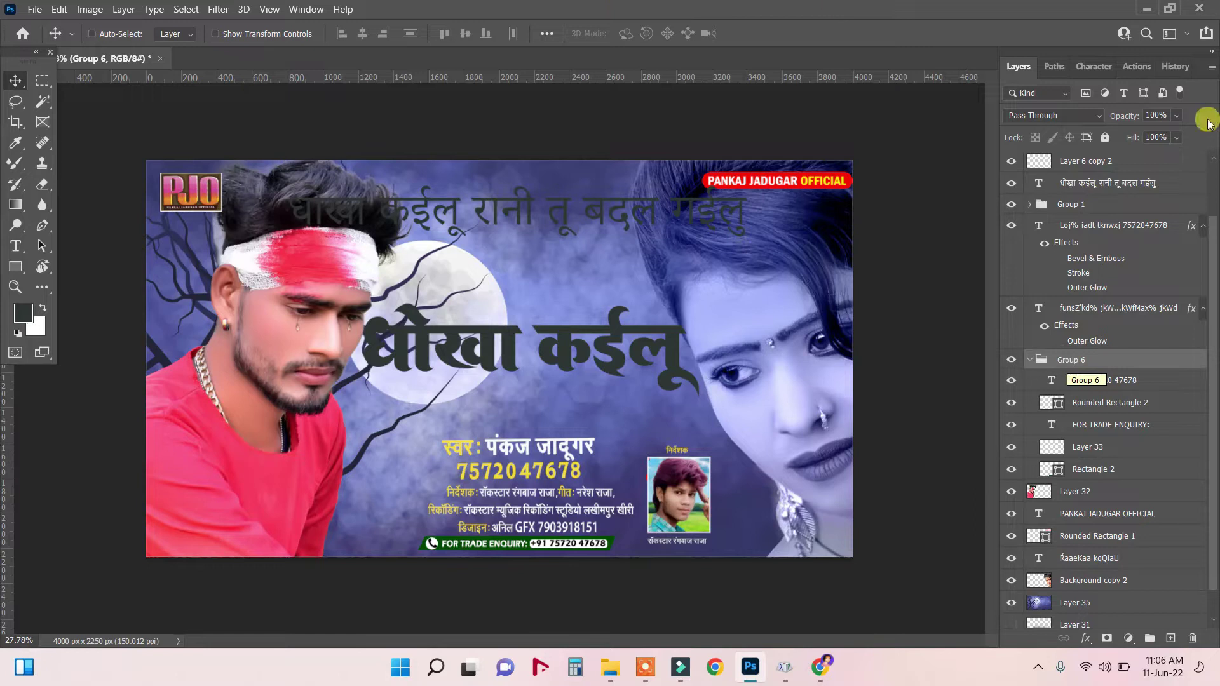
{"action": "scroll", "coordinate": [1140, 278], "scroll_direction": "up", "scroll_amount": 1}
{"action": "left_click", "coordinate": [1089, 209]}
{"action": "left_click", "coordinate": [1091, 231], "text": "shift"}
{"action": "left_click_drag", "start_coordinate": [1092, 231], "coordinate": [1087, 436]}
- Scale Layer 32 together with Layer 6 copy 3 and Layer 6 copy 2 to about 77% and shift them slightly up and left
{"action": "left_click", "coordinate": [1104, 491]}
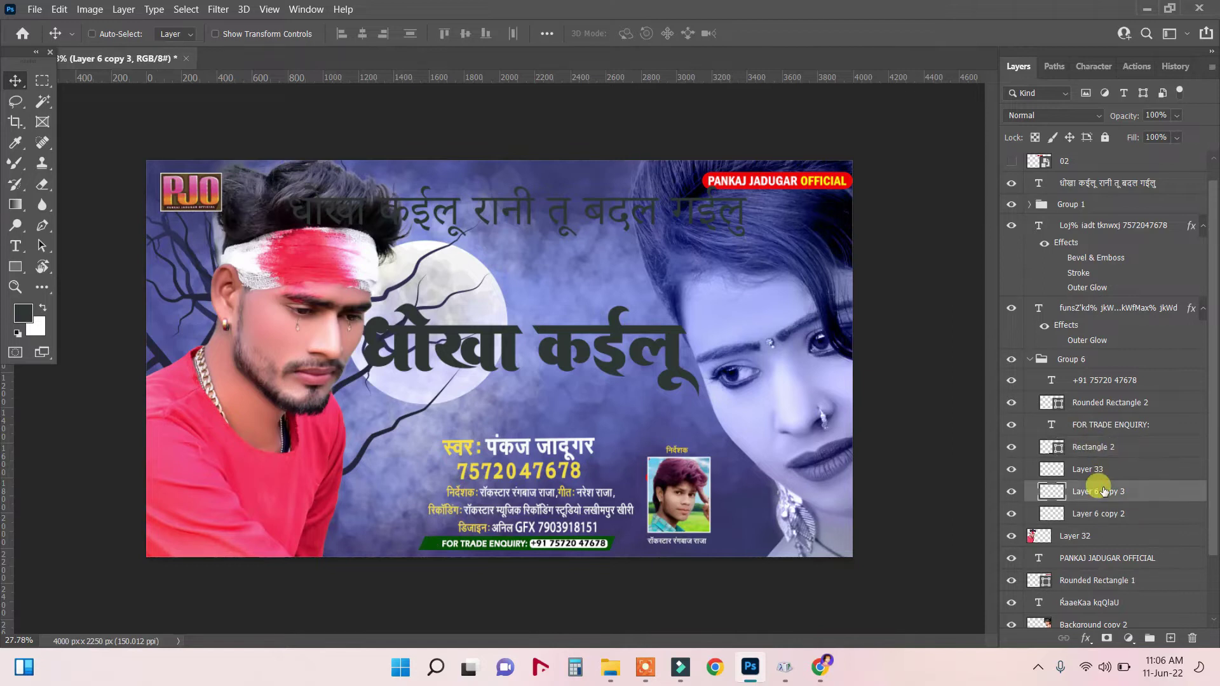
{"action": "left_click", "coordinate": [1094, 538], "text": "shift"}
{"action": "key", "text": "ctrl+t"}
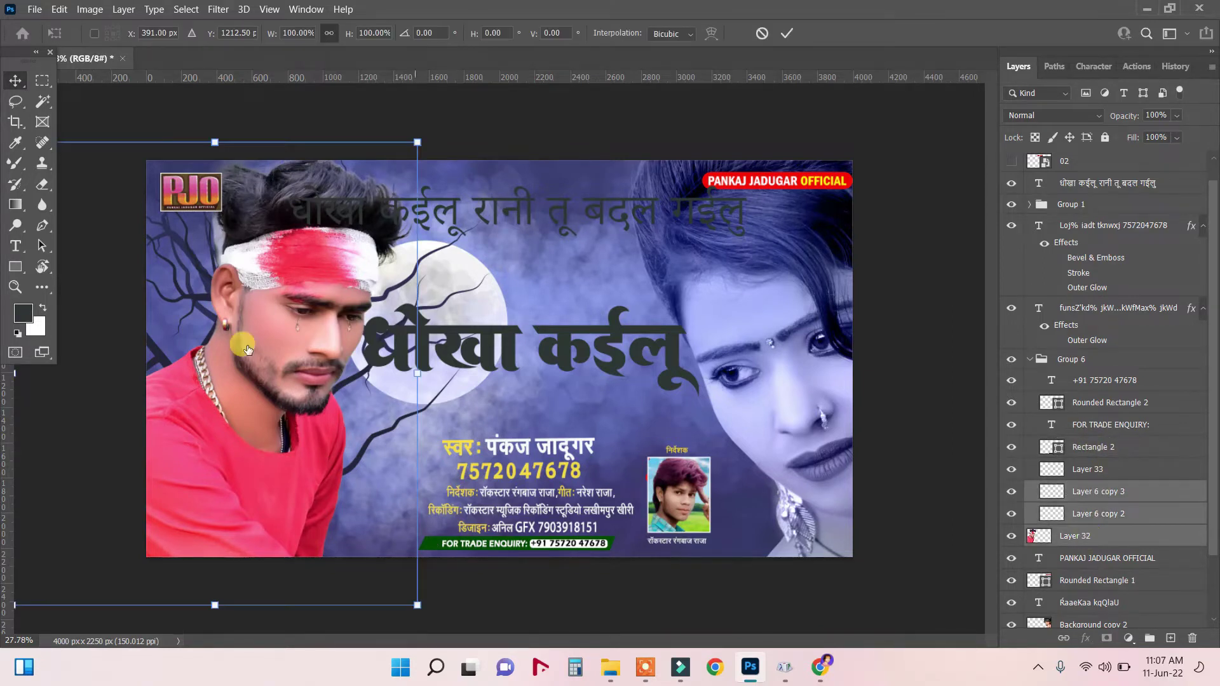
{"action": "left_click_drag", "start_coordinate": [213, 131], "coordinate": [215, 249]}
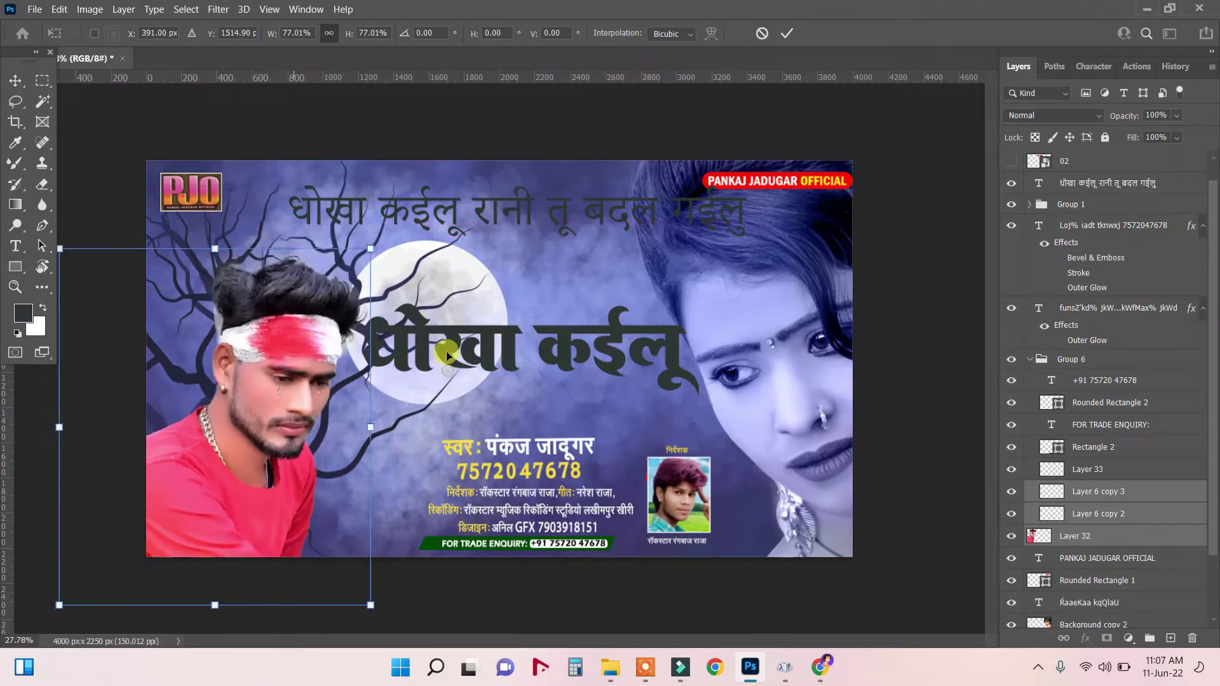
{"action": "left_click_drag", "start_coordinate": [447, 356], "coordinate": [476, 319]}
{"action": "left_click_drag", "start_coordinate": [272, 321], "coordinate": [268, 299]}
{"action": "key", "text": "Return"}
- Move the धोखा कईलू title higher and place a duplicate of it directly below
{"action": "left_click", "coordinate": [490, 349], "text": "ctrl"}
{"action": "left_click_drag", "start_coordinate": [490, 349], "coordinate": [490, 310]}
{"action": "left_click_drag", "start_coordinate": [489, 310], "coordinate": [496, 389], "text": "alt"}
- Replace the duplicate title line's text with रानी, then try a small upward nudge and undo it
{"action": "left_click", "coordinate": [17, 246]}
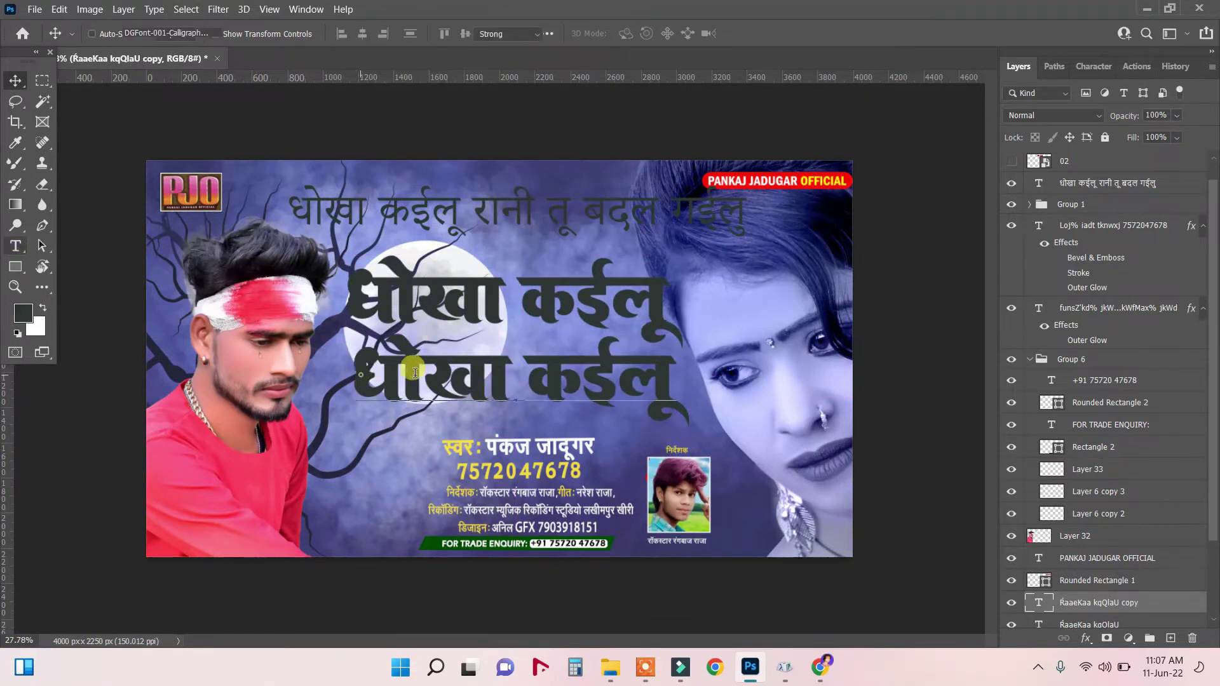
{"action": "left_click_drag", "start_coordinate": [364, 372], "coordinate": [745, 376]}
{"action": "type", "text": "raa"}
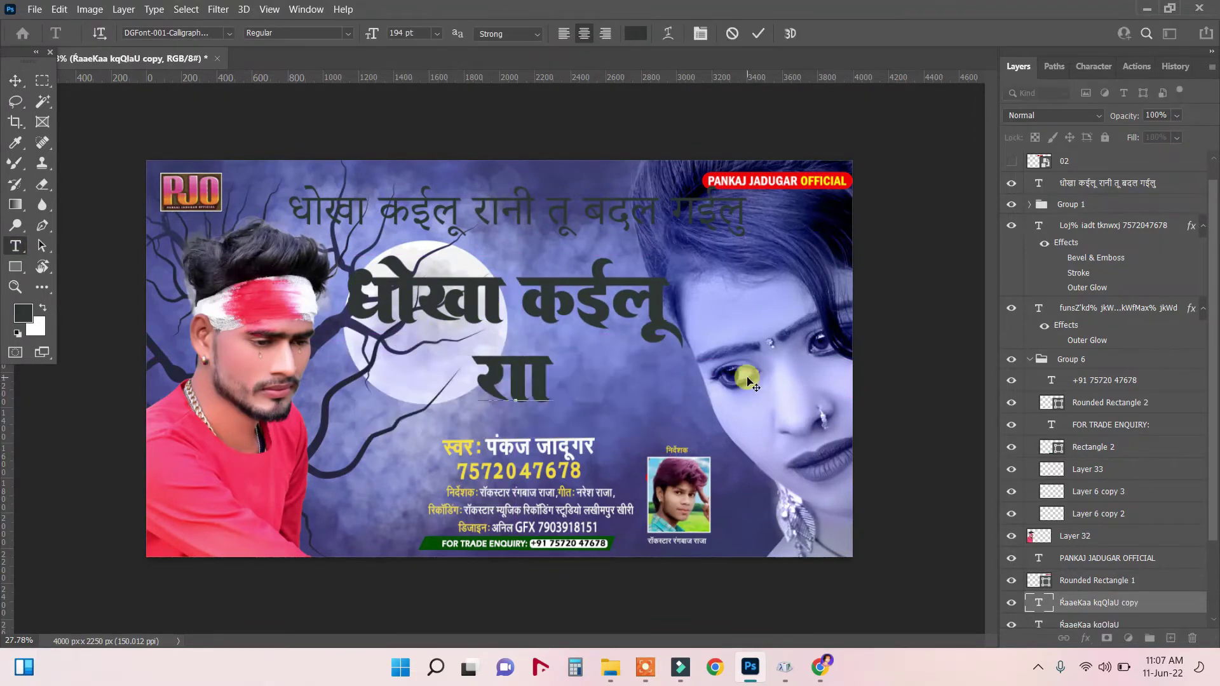
{"action": "type", "text": "uh"}
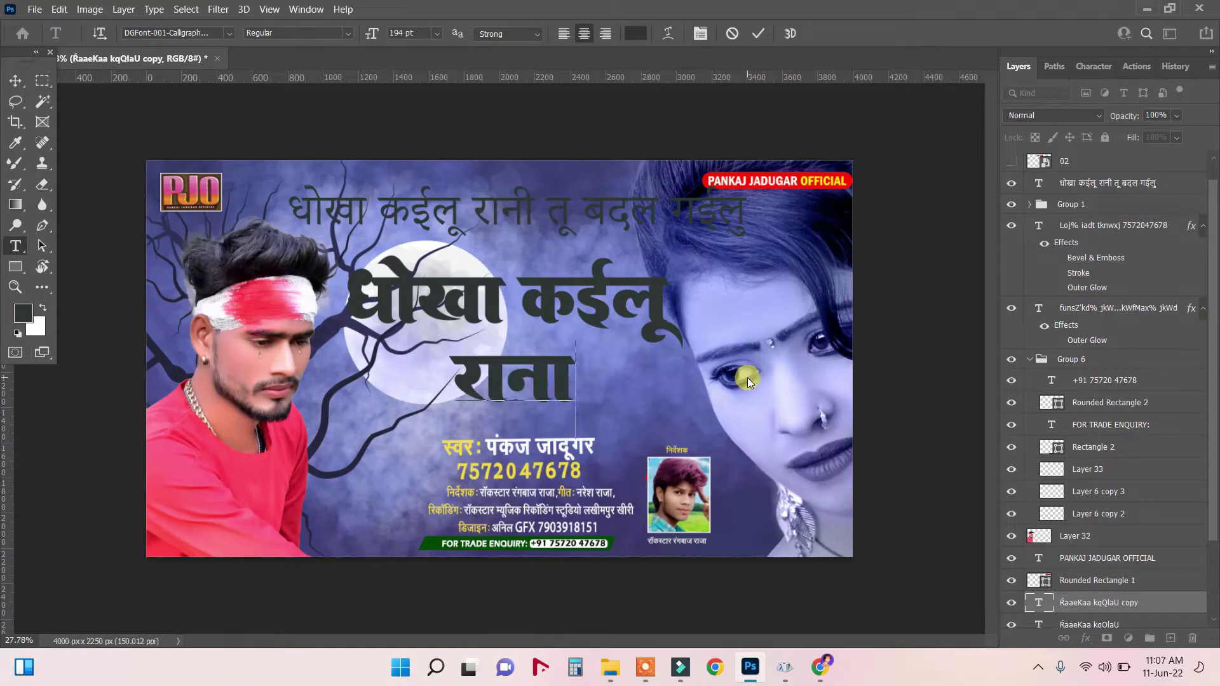
{"action": "left_click", "coordinate": [15, 82]}
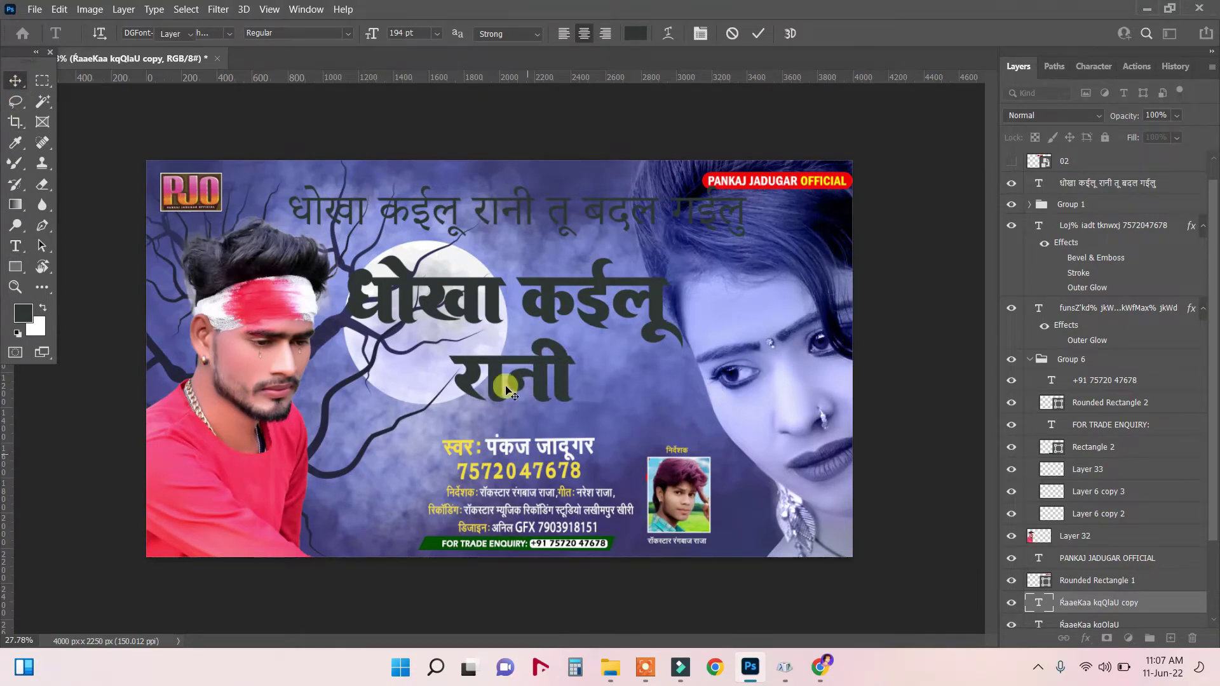
{"action": "left_click_drag", "start_coordinate": [525, 366], "coordinate": [521, 353]}
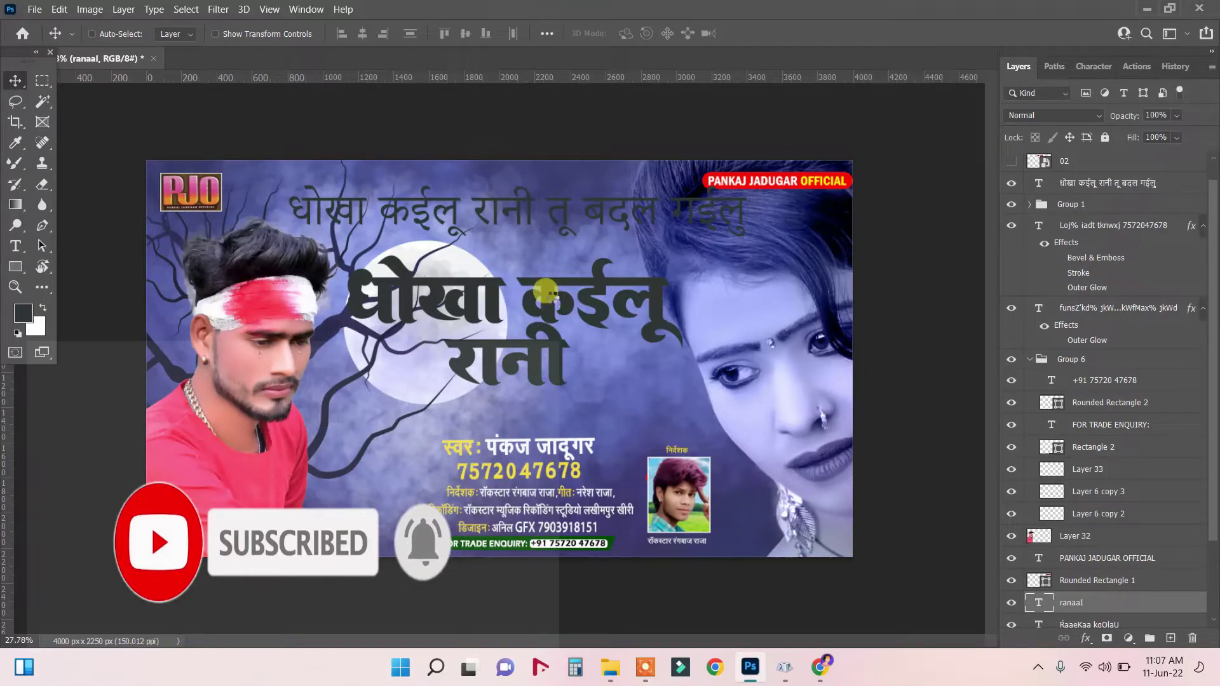
{"action": "key", "text": "ctrl+z"}
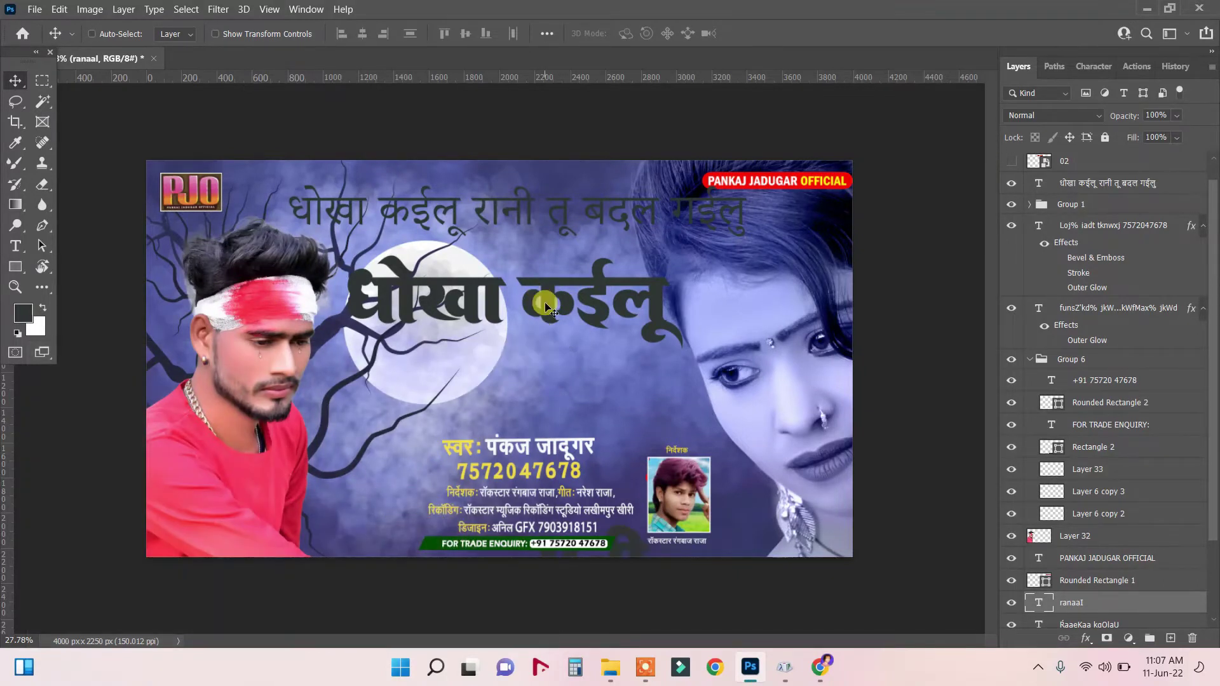
- Duplicate the रानी line toward the lower left and move the original up, just beneath धोखा कईलू
{"action": "left_click_drag", "start_coordinate": [548, 309], "coordinate": [387, 417]}
{"action": "right_click", "coordinate": [502, 374]}
{"action": "left_click", "coordinate": [520, 381]}
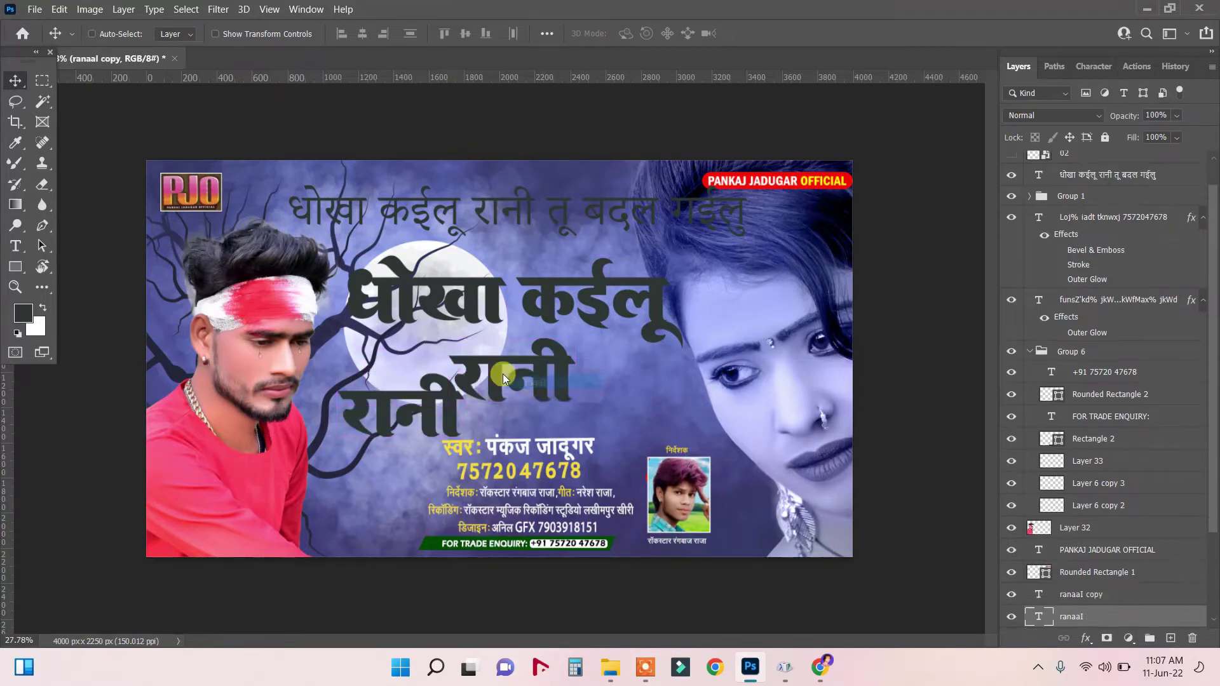
{"action": "left_click_drag", "start_coordinate": [502, 374], "coordinate": [498, 345]}
- Replace the duplicated रानी text with तू बदल गईलु and position it as the third title line, above the credits
{"action": "left_click", "coordinate": [15, 246]}
{"action": "left_click", "coordinate": [417, 424]}
{"action": "key", "text": "BackSpace"}
{"action": "key", "text": "BackSpace"}
{"action": "key", "text": "BackSpace"}
{"action": "key", "text": "BackSpace"}
{"action": "key", "text": "BackSpace"}
{"action": "type", "text": "wa"}
{"action": "key", "text": "BackSpace"}
{"action": "key", "text": "BackSpace"}
{"action": "type", "text": "r"}
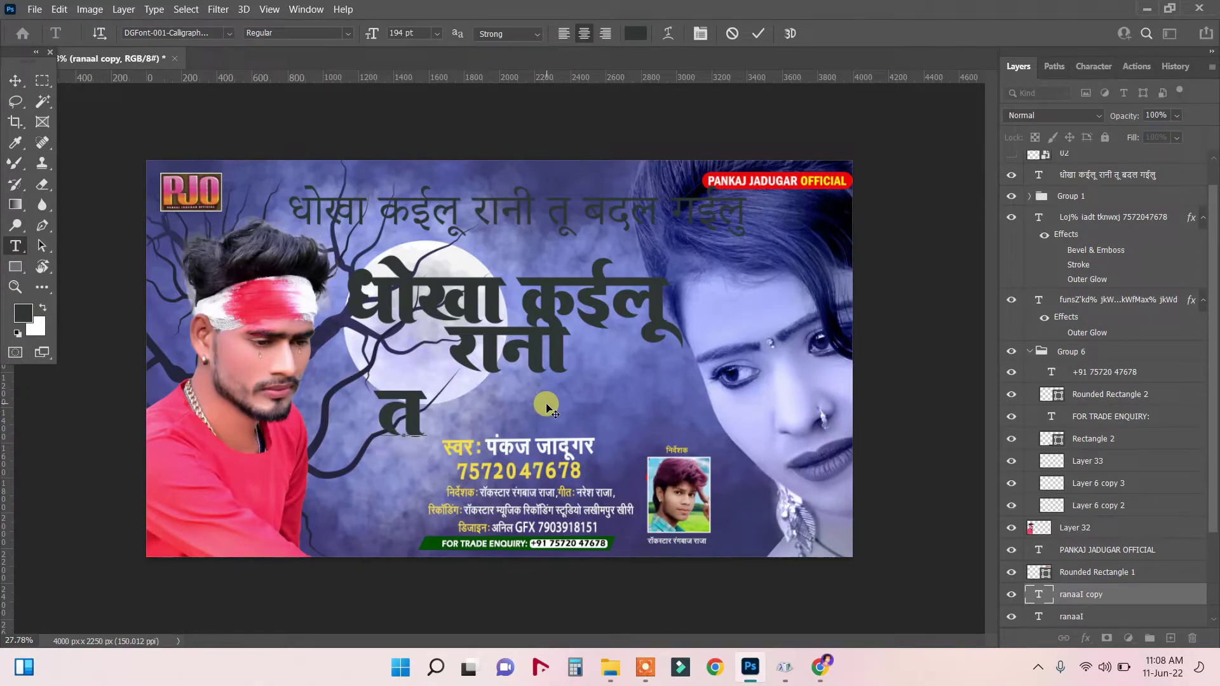
{"action": "type", "text": "w cny"}
{"action": "type", "text": "x"}
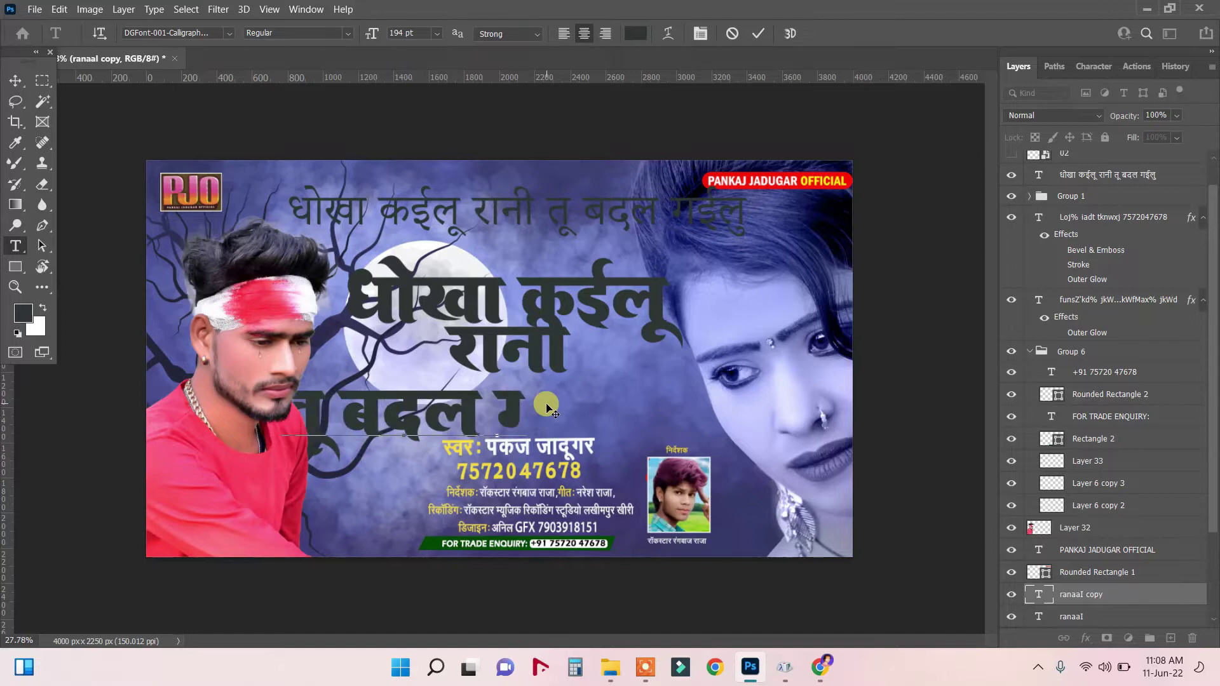
{"action": "type", "text": "bZ"}
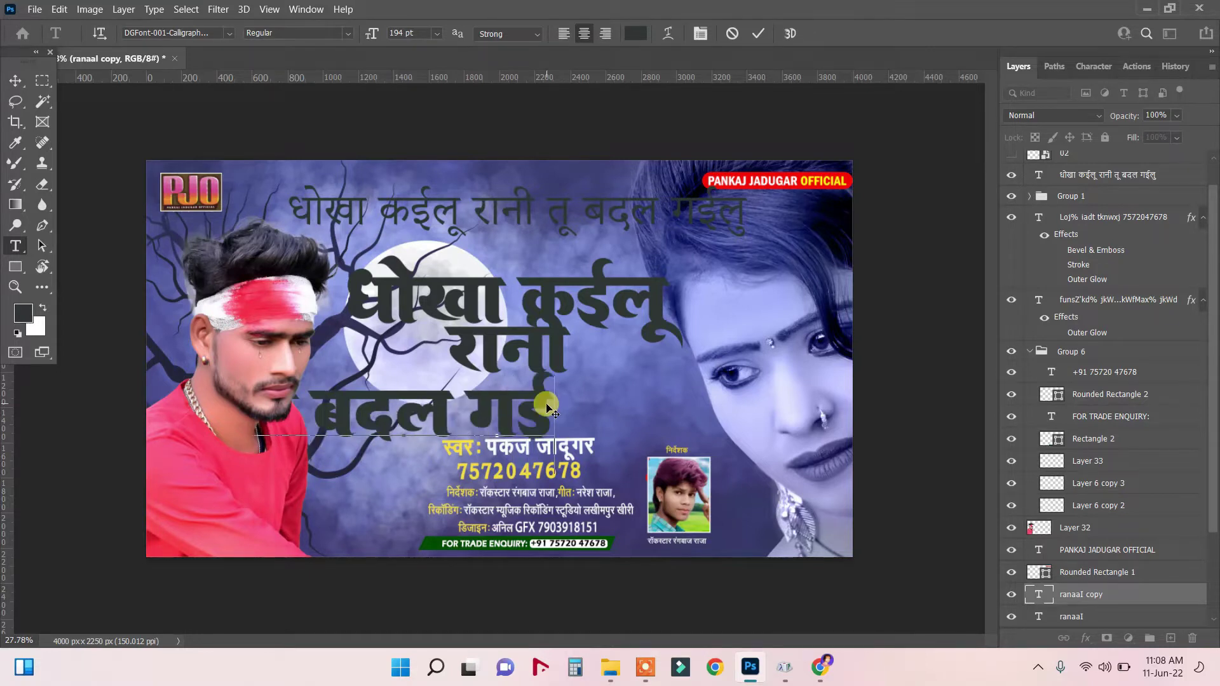
{"action": "type", "text": "y"}
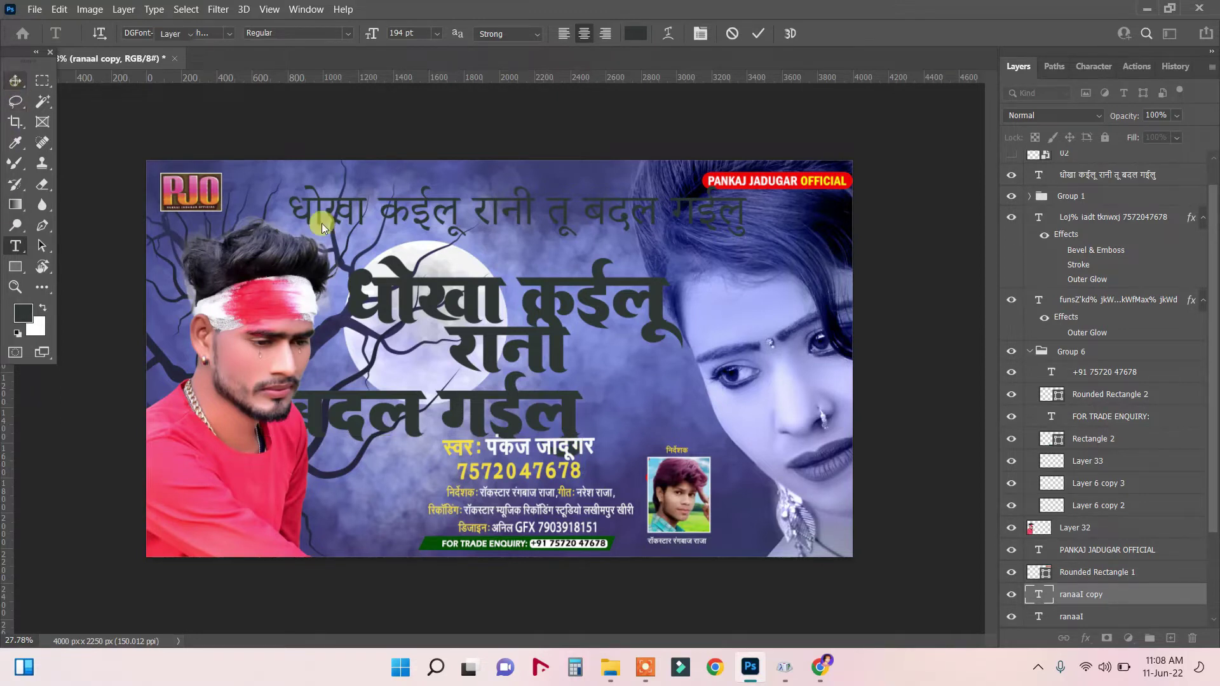
{"action": "left_click_drag", "start_coordinate": [509, 408], "coordinate": [608, 400]}
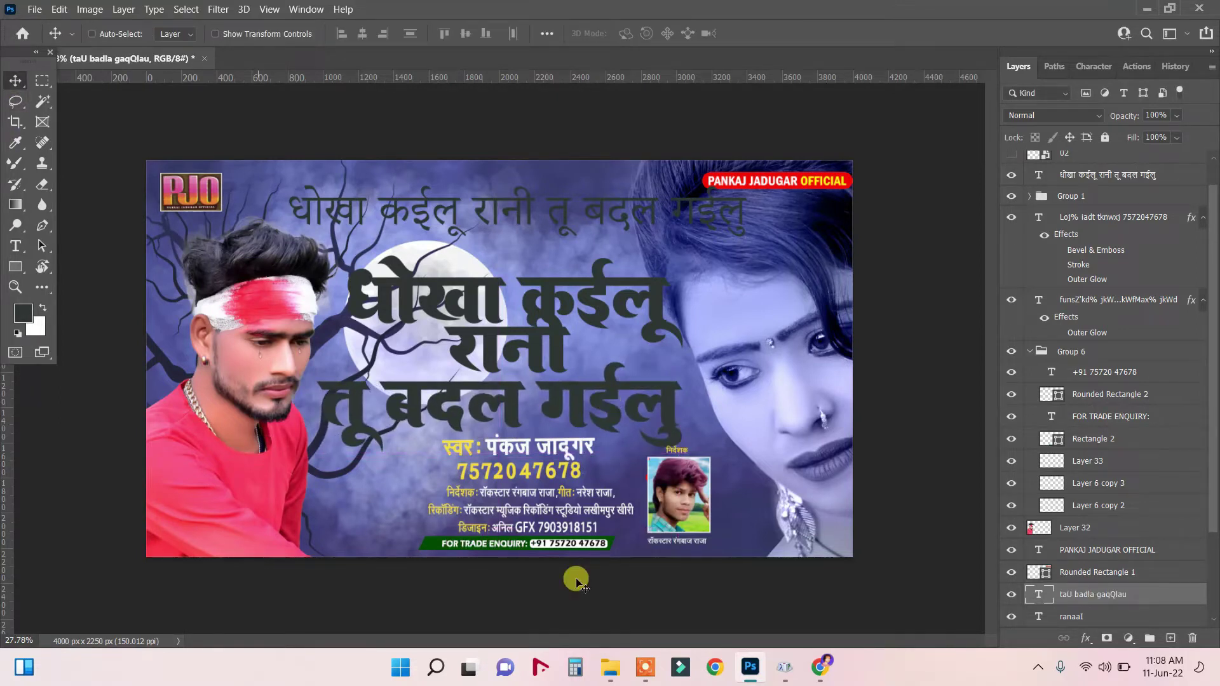
- Delete the thin Hindi title text layer above the calligraphic title
{"action": "right_click", "coordinate": [420, 221]}
{"action": "left_click", "coordinate": [470, 219]}
{"action": "left_click", "coordinate": [1192, 638]}
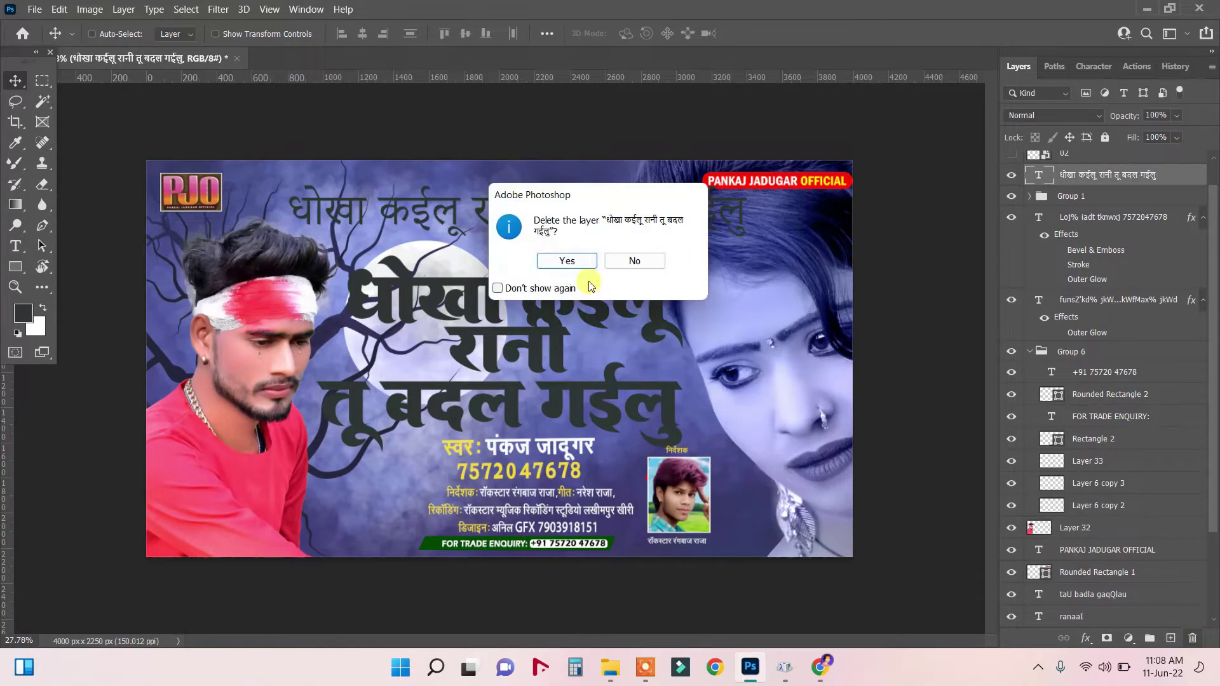
{"action": "left_click", "coordinate": [559, 265]}
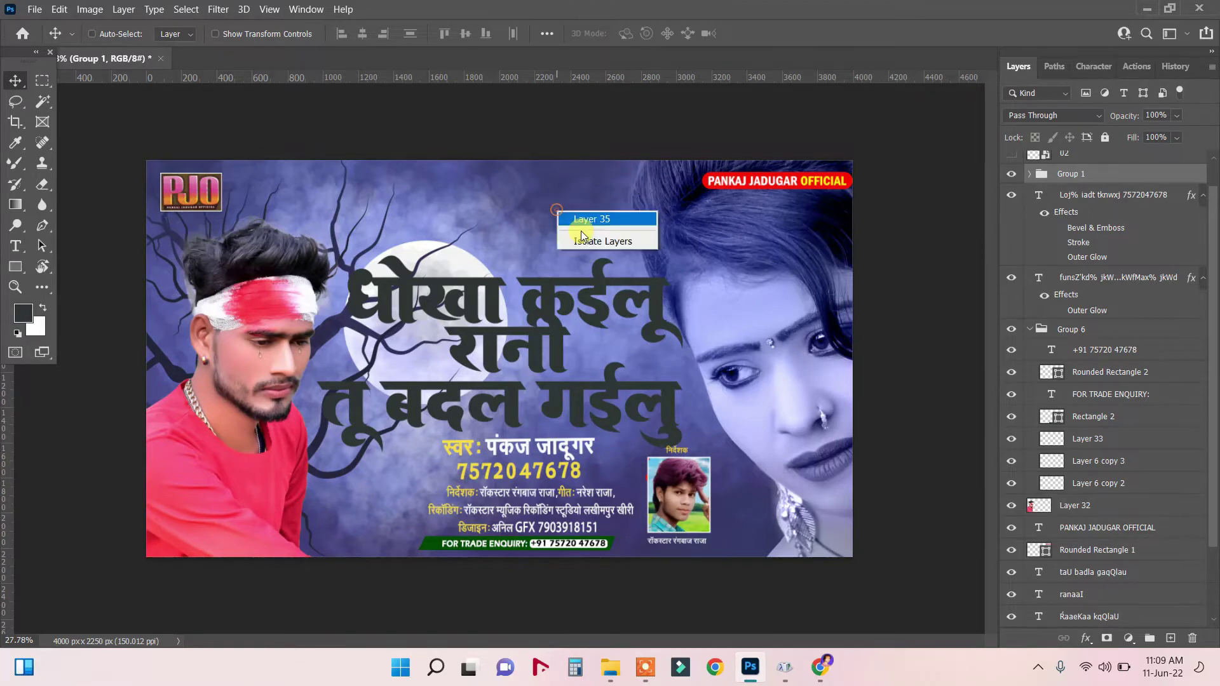
- Select the धोखा कईलू title line and nudge it slightly up and left
{"action": "left_click", "coordinate": [575, 226], "text": "ctrl"}
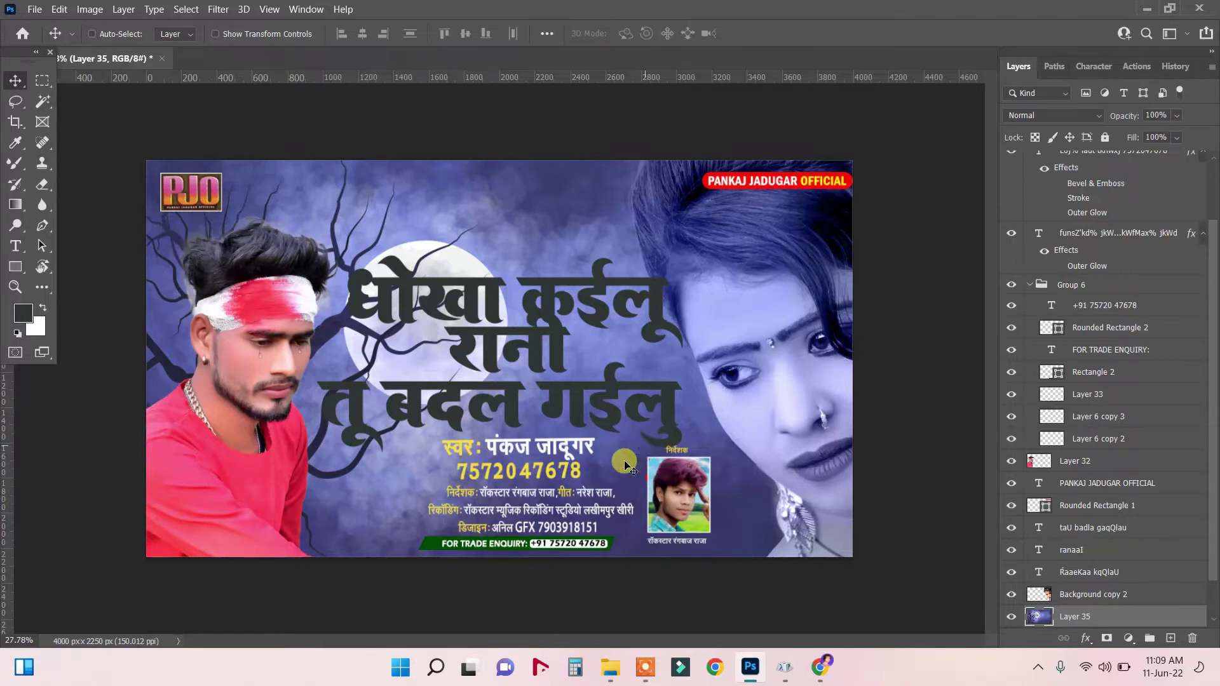
{"action": "right_click", "coordinate": [564, 301]}
{"action": "left_click", "coordinate": [578, 307]}
{"action": "left_click_drag", "start_coordinate": [538, 293], "coordinate": [530, 288]}
- Set the रानी line's font size to 166 pt and nudge it left between the other two title lines
{"action": "right_click", "coordinate": [523, 332]}
{"action": "left_click", "coordinate": [540, 343]}
{"action": "left_click", "coordinate": [19, 247]}
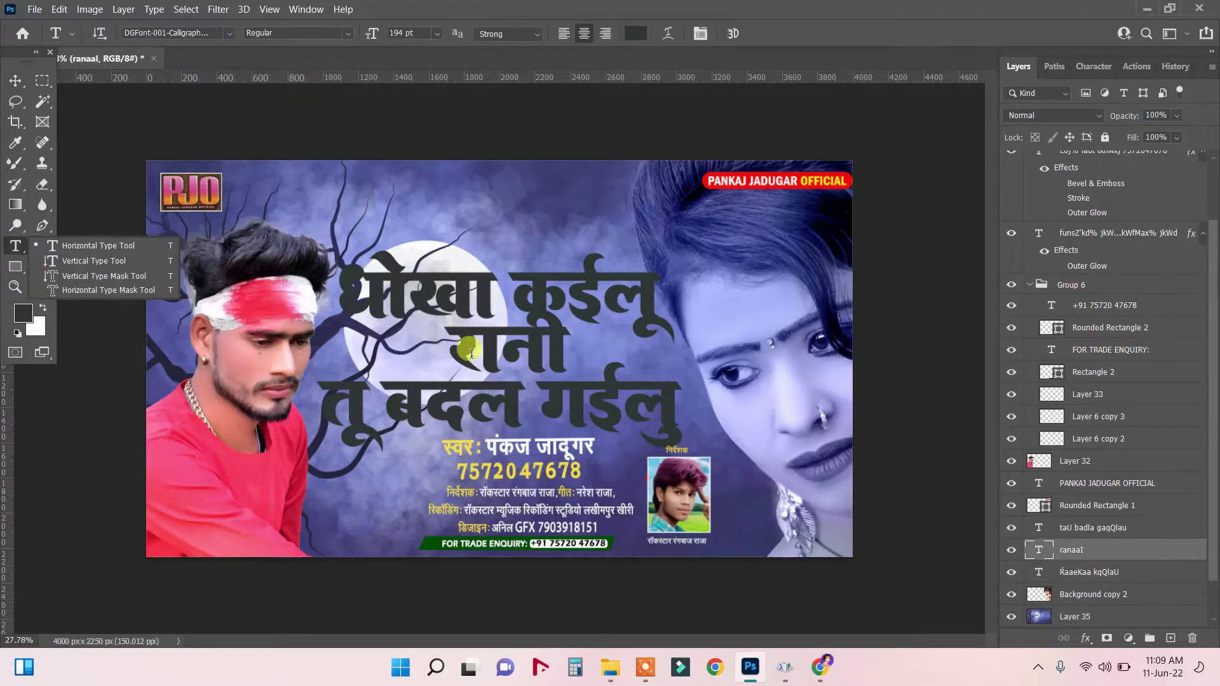
{"action": "left_click_drag", "start_coordinate": [452, 345], "coordinate": [671, 344]}
{"action": "left_click_drag", "start_coordinate": [373, 33], "coordinate": [351, 31]}
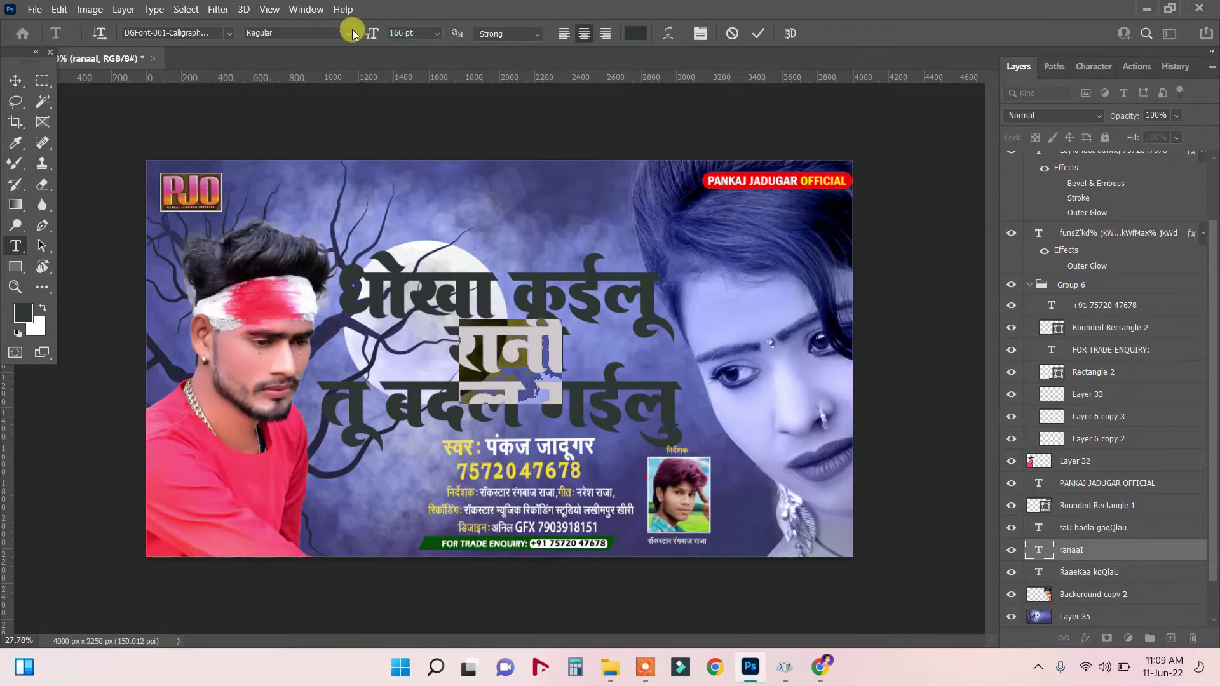
{"action": "left_click", "coordinate": [15, 81]}
{"action": "left_click_drag", "start_coordinate": [522, 351], "coordinate": [509, 349]}
- Select the woman's portrait layer, Background copy 2, and hide it from the poster
{"action": "right_click", "coordinate": [750, 305]}
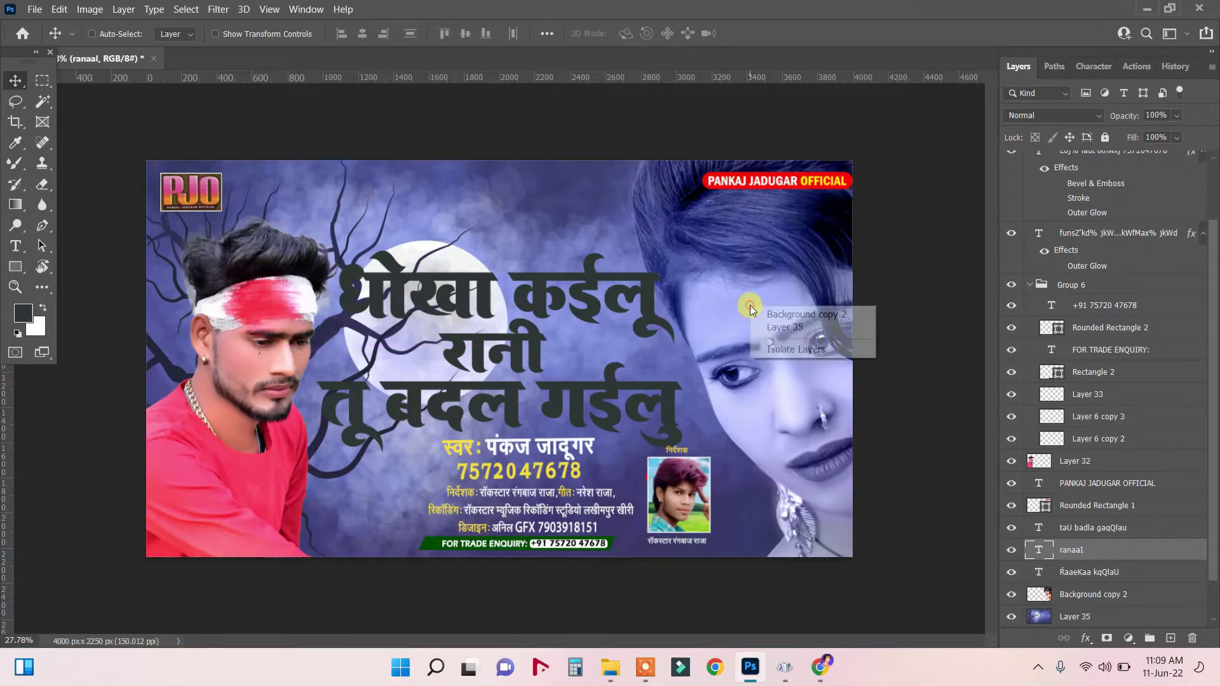
{"action": "left_click", "coordinate": [788, 330]}
{"action": "right_click", "coordinate": [770, 299]}
{"action": "left_click", "coordinate": [801, 308]}
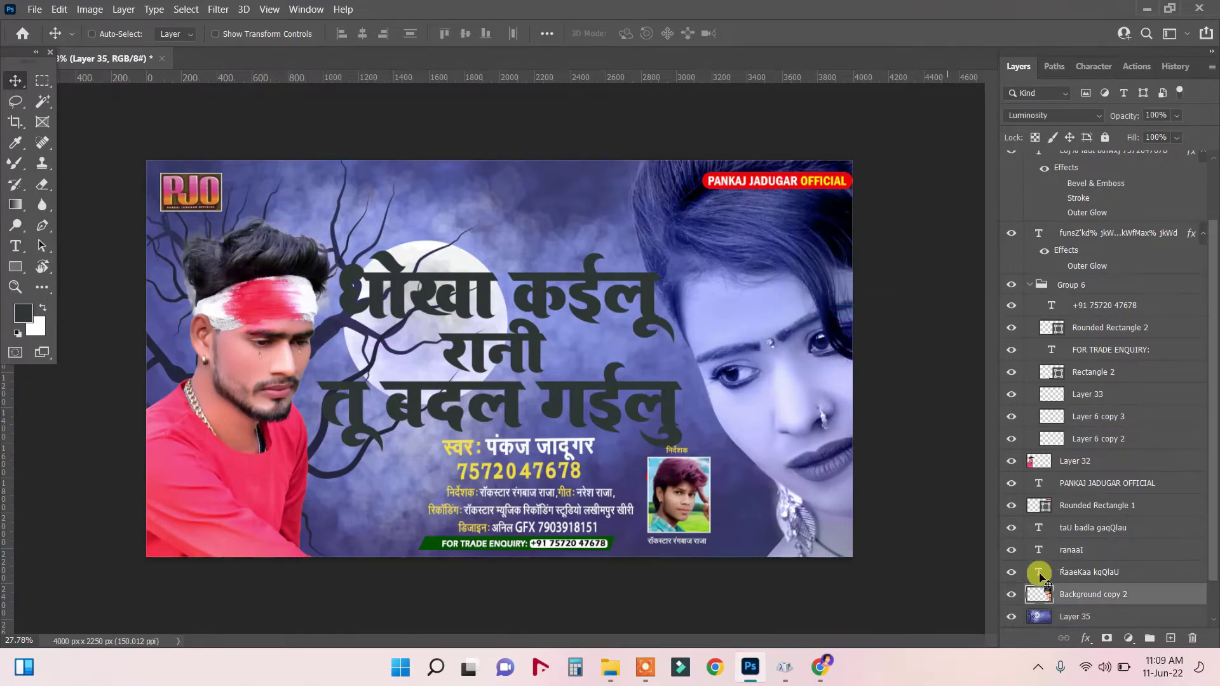
{"action": "left_click", "coordinate": [1011, 594]}
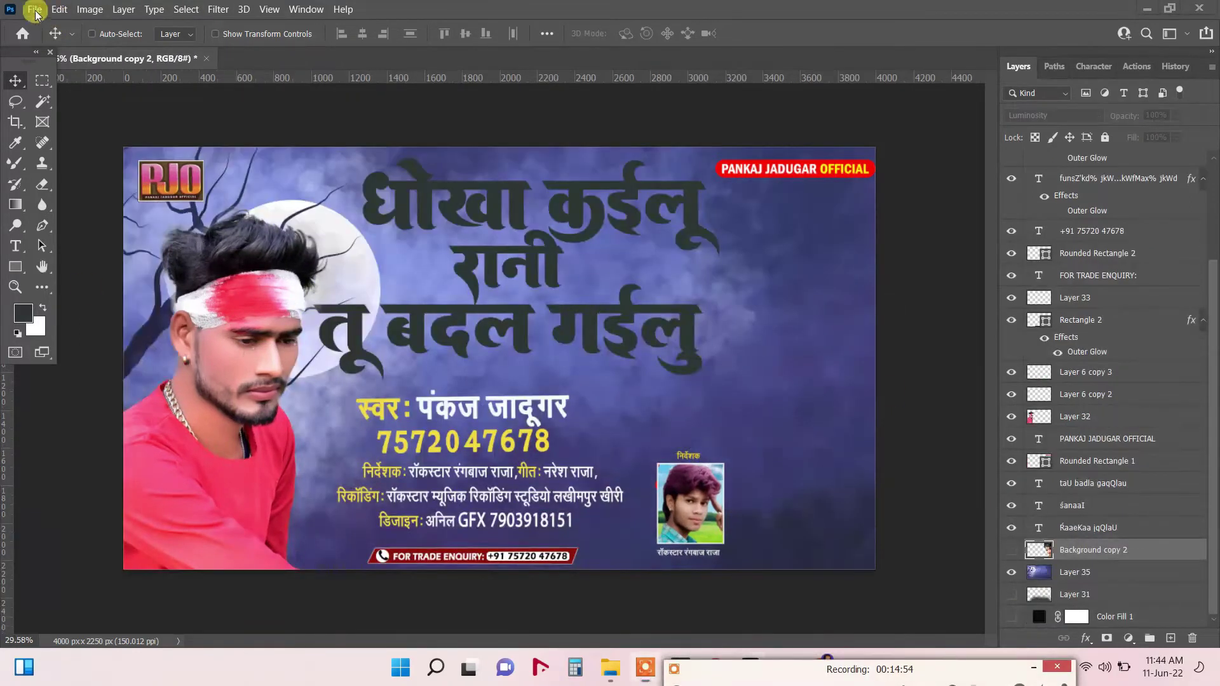
- Open the Screenshot (66) image of the bride from the Desktop
{"action": "left_click", "coordinate": [35, 10]}
{"action": "left_click", "coordinate": [57, 39]}
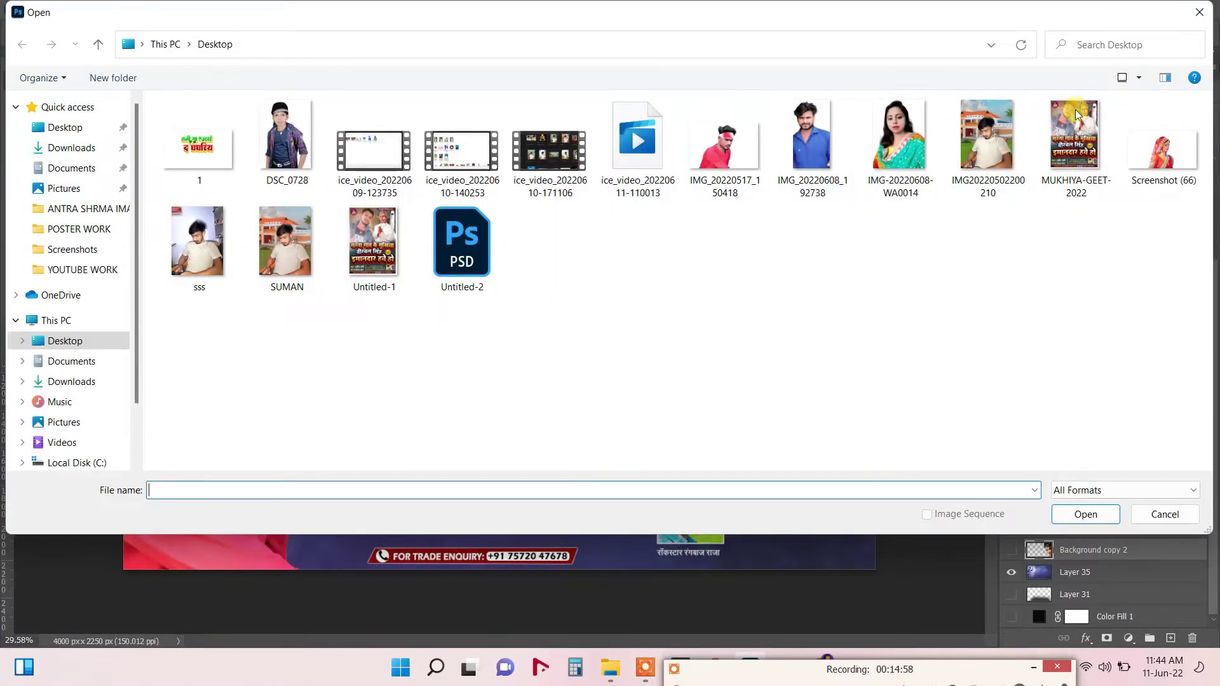
{"action": "double_click", "coordinate": [1163, 150]}
- Try placing the bride cut-out on the poster's right side, mirrored horizontally, slightly tilted and enlarged to about 263%
{"action": "key", "text": "ctrl+a"}
{"action": "left_click_drag", "start_coordinate": [543, 362], "coordinate": [787, 354]}
{"action": "key", "text": "ctrl+t"}
{"action": "left_click_drag", "start_coordinate": [505, 277], "coordinate": [551, 97]}
{"action": "left_click_drag", "start_coordinate": [607, 375], "coordinate": [885, 458]}
{"action": "right_click", "coordinate": [786, 308]}
{"action": "left_click", "coordinate": [826, 572]}
{"action": "left_click_drag", "start_coordinate": [778, 288], "coordinate": [823, 294]}
{"action": "left_click_drag", "start_coordinate": [978, 193], "coordinate": [880, 470]}
{"action": "left_click_drag", "start_coordinate": [845, 529], "coordinate": [840, 483]}
{"action": "left_click_drag", "start_coordinate": [774, 345], "coordinate": [797, 342]}
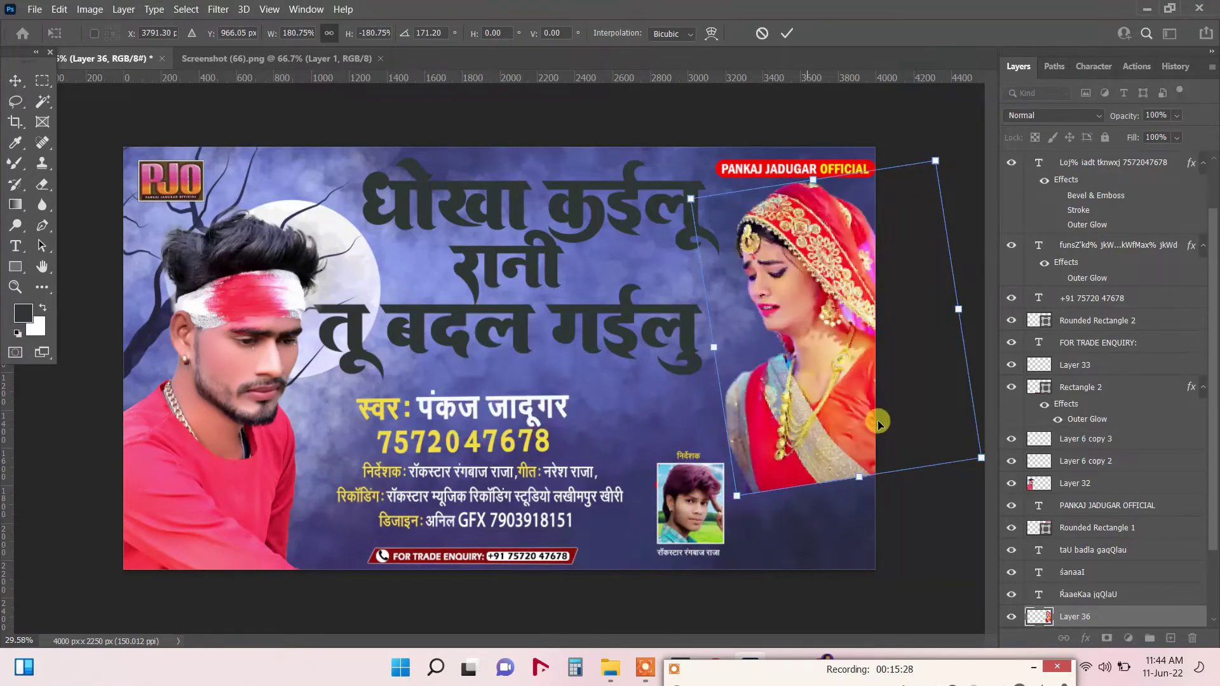
{"action": "left_click_drag", "start_coordinate": [859, 478], "coordinate": [902, 615]}
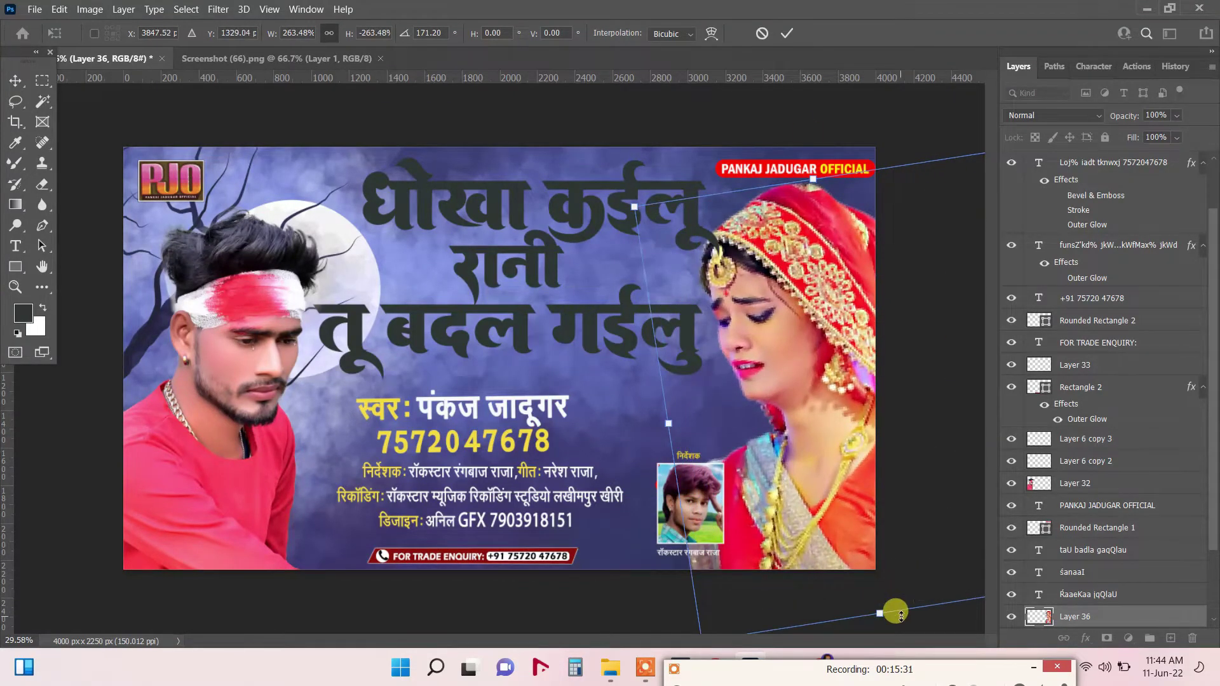
{"action": "key", "text": "Return"}
{"action": "left_click_drag", "start_coordinate": [817, 360], "coordinate": [833, 356]}
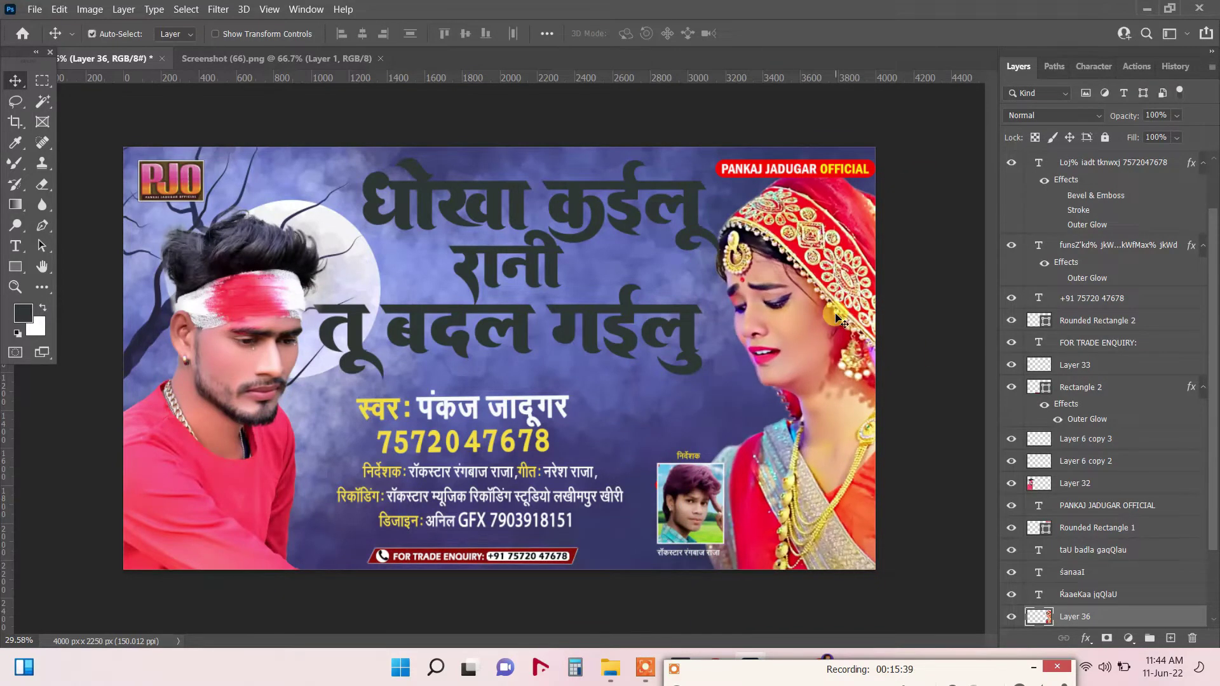
- Undo the placement of the bride until her layer is removed from the poster
{"action": "key", "text": "ctrl+z"}
{"action": "key", "text": "ctrl+z"}
{"action": "key", "text": "ctrl+z"}
{"action": "key", "text": "ctrl+z"}
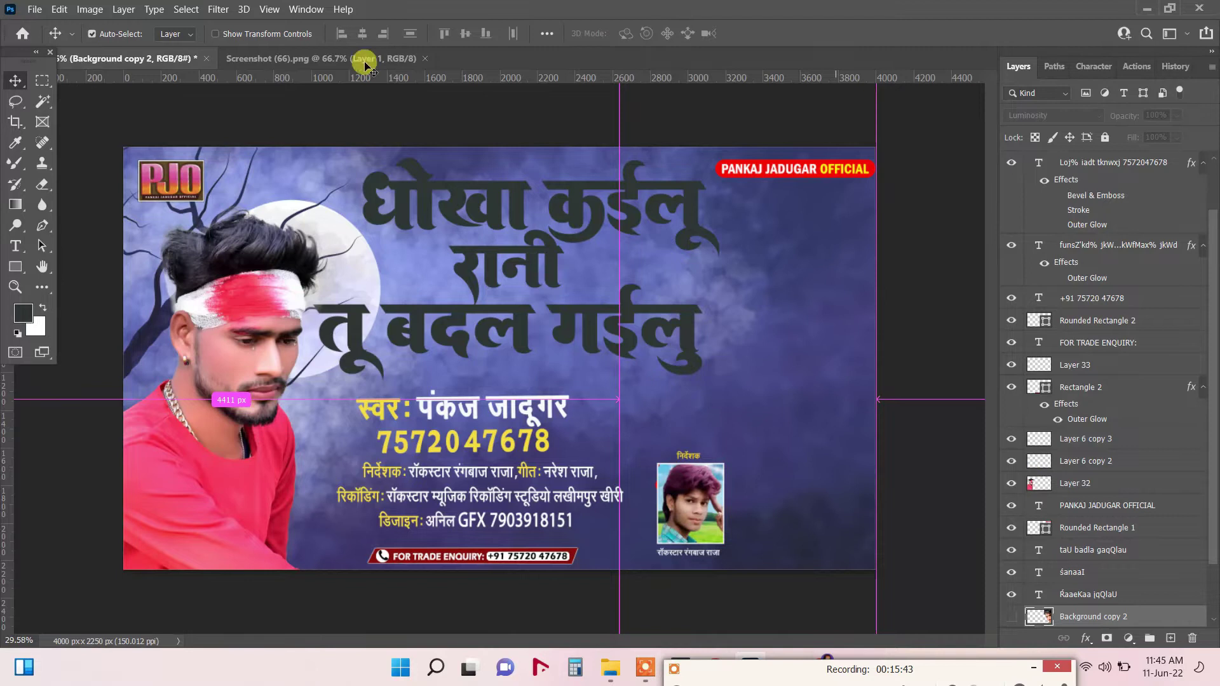
- Bring the bride into the poster again, enlarge her to about 243%, tilt her about 9° and place her behind the singer
{"action": "left_click", "coordinate": [367, 59]}
{"action": "left_click_drag", "start_coordinate": [557, 373], "coordinate": [695, 265]}
{"action": "key", "text": "ctrl+t"}
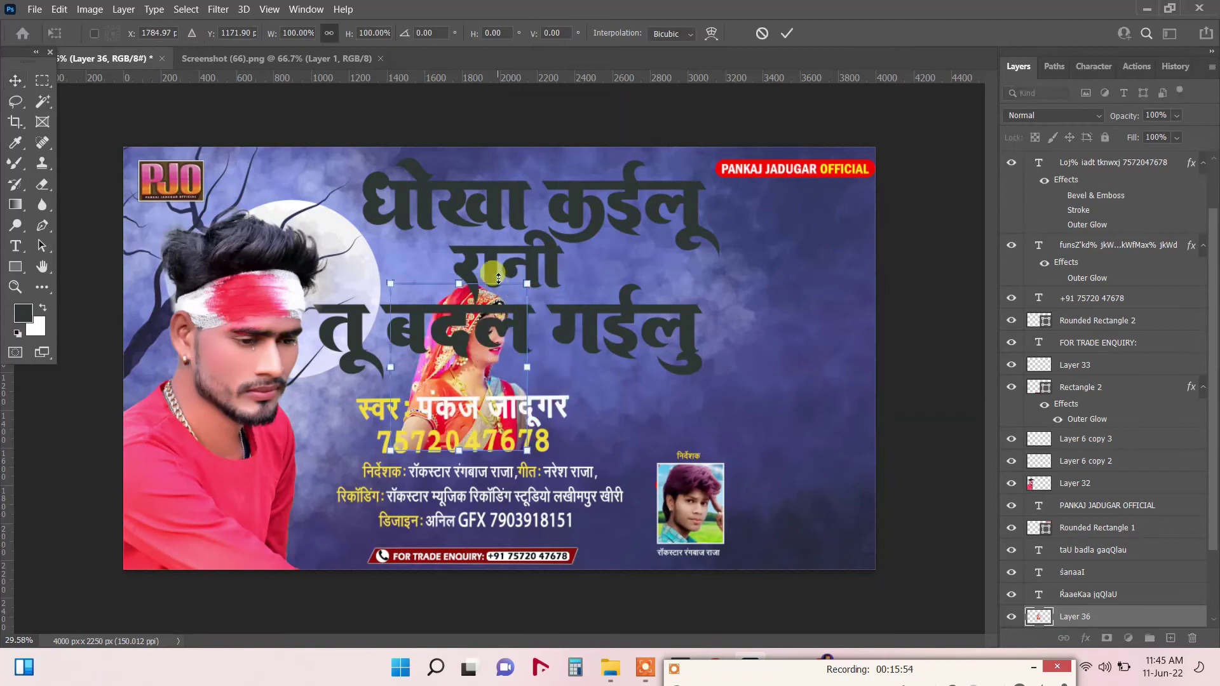
{"action": "left_click_drag", "start_coordinate": [527, 284], "coordinate": [804, 158]}
{"action": "left_click_drag", "start_coordinate": [593, 375], "coordinate": [366, 464]}
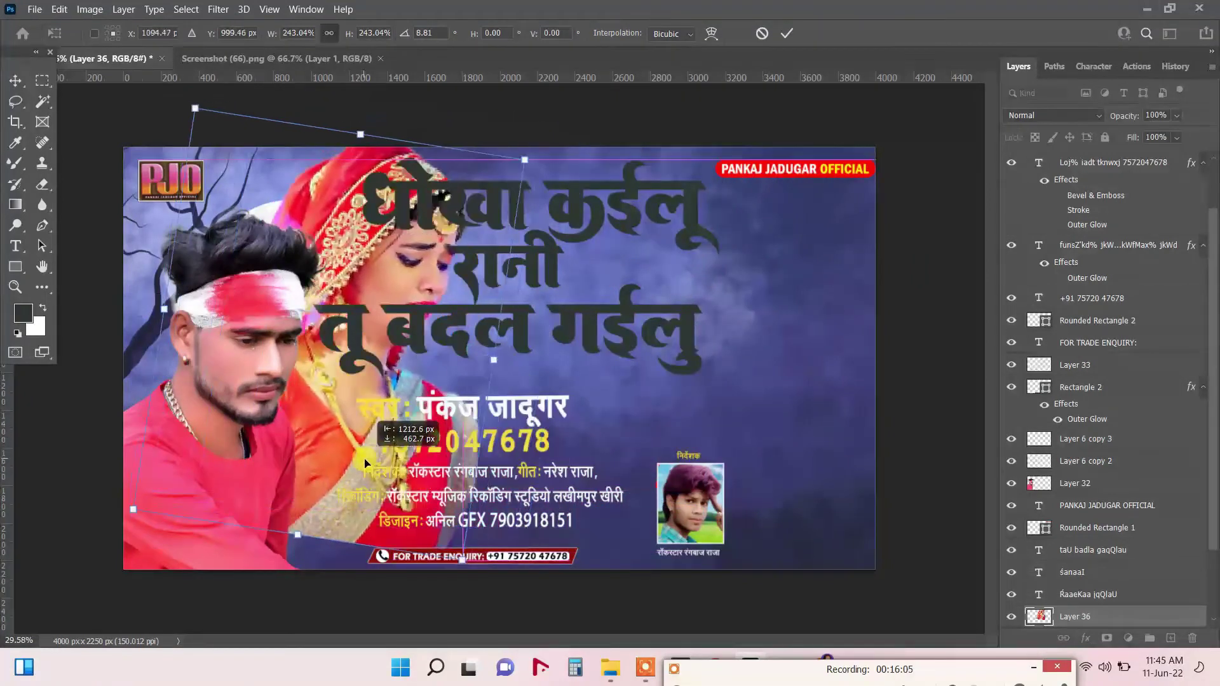
{"action": "key", "text": "Return"}
- Select the three calligraphic title lines and move them together to the right of the bride
{"action": "left_click", "coordinate": [575, 210], "text": "ctrl"}
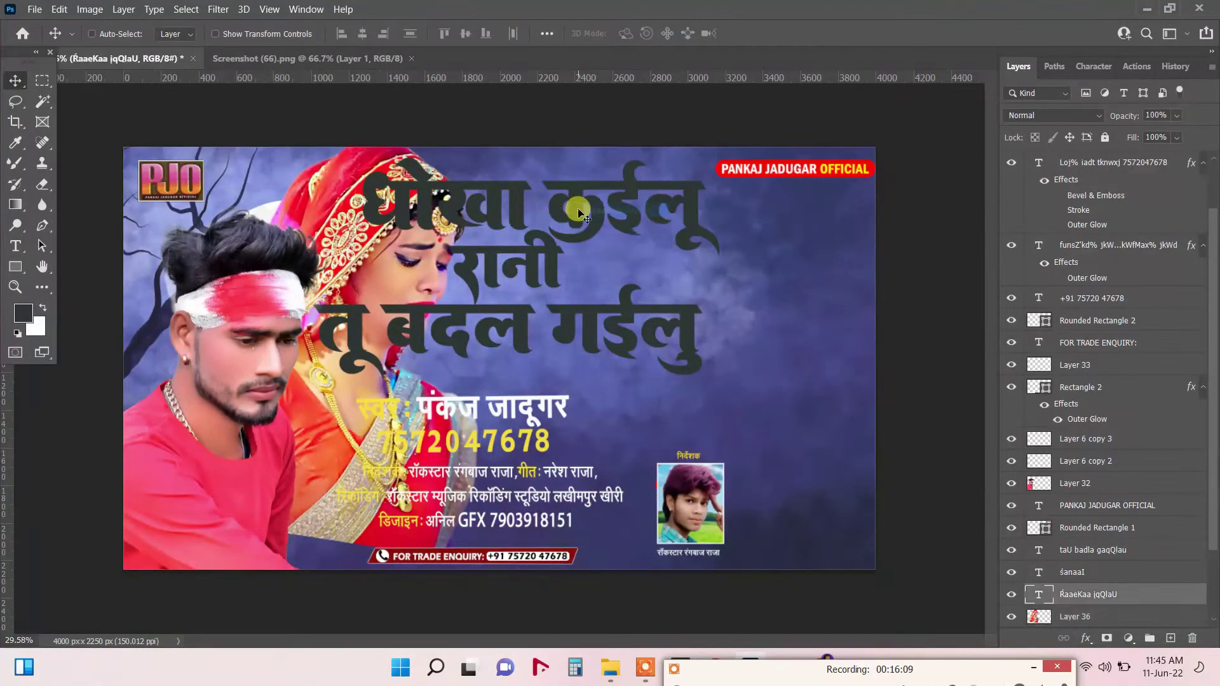
{"action": "left_click", "coordinate": [554, 267], "text": "ctrl+shift"}
{"action": "left_click_drag", "start_coordinate": [588, 328], "coordinate": [733, 349]}
- Enlarge the bride cut-out further and reposition it so it fills the area behind the singer's shoulder
{"action": "right_click", "coordinate": [384, 233]}
{"action": "left_click", "coordinate": [399, 245]}
{"action": "key", "text": "ctrl+t"}
{"action": "left_click_drag", "start_coordinate": [477, 150], "coordinate": [582, 71]}
{"action": "left_click_drag", "start_coordinate": [422, 251], "coordinate": [355, 298]}
{"action": "key", "text": "Return"}
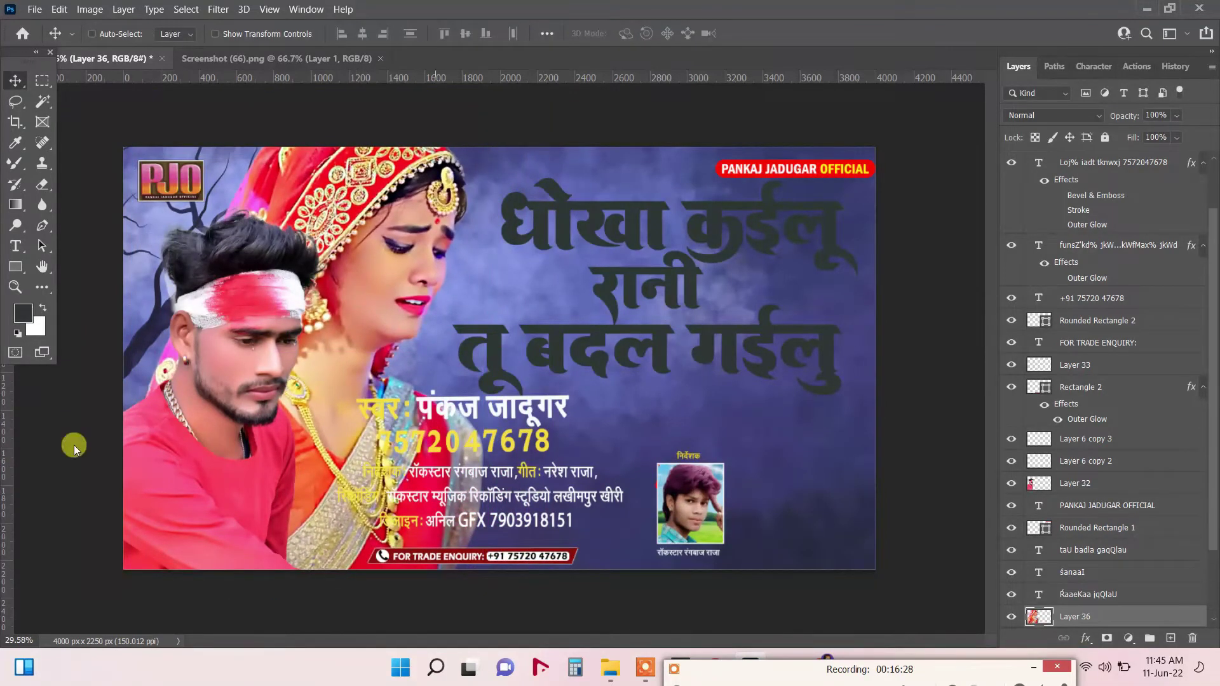
- Move the director photo group away from the credits area and onto the bride
{"action": "right_click", "coordinate": [692, 460]}
{"action": "left_click", "coordinate": [702, 463]}
{"action": "left_click_drag", "start_coordinate": [700, 486], "coordinate": [750, 445]}
{"action": "left_click_drag", "start_coordinate": [400, 267], "coordinate": [388, 297]}
- Select the singer line and the credits text and move them together to the right, below the title
{"action": "right_click", "coordinate": [468, 412]}
{"action": "left_click", "coordinate": [475, 419]}
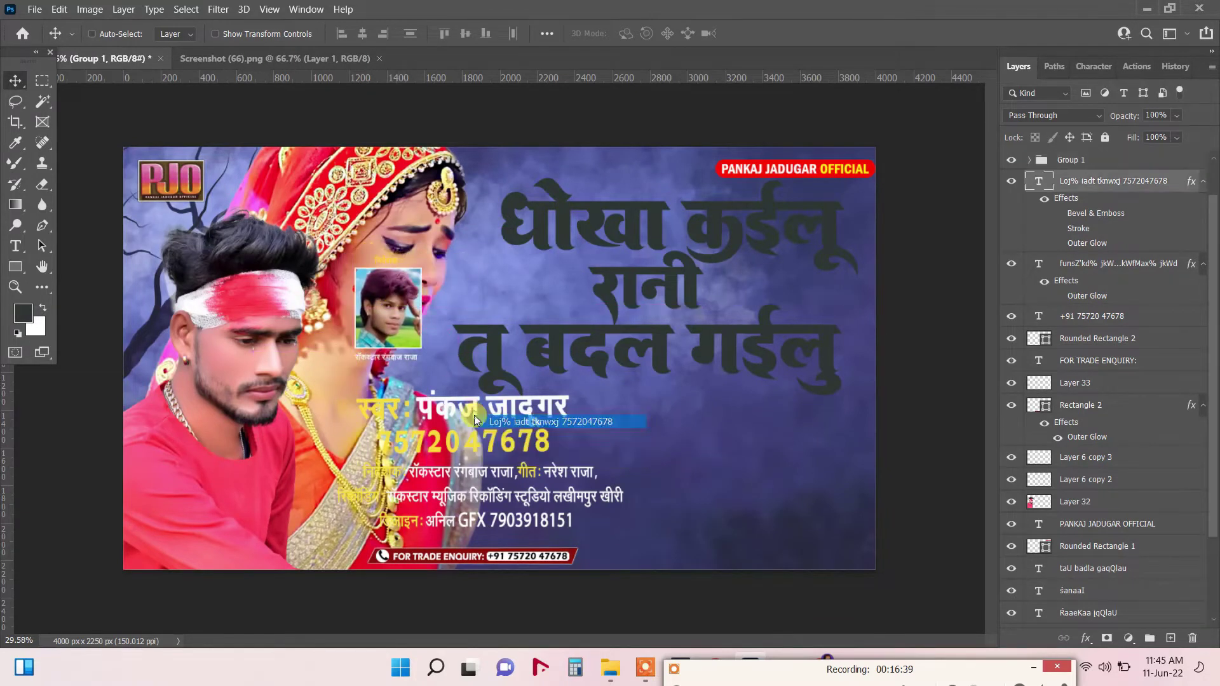
{"action": "right_click", "coordinate": [507, 478]}
{"action": "left_click", "coordinate": [534, 486]}
{"action": "left_click_drag", "start_coordinate": [534, 485], "coordinate": [751, 467]}
- Select all layers of the FOR TRADE ENQUIRY badge and move them directly beneath the credits
{"action": "right_click", "coordinate": [545, 559]}
{"action": "left_click", "coordinate": [570, 574]}
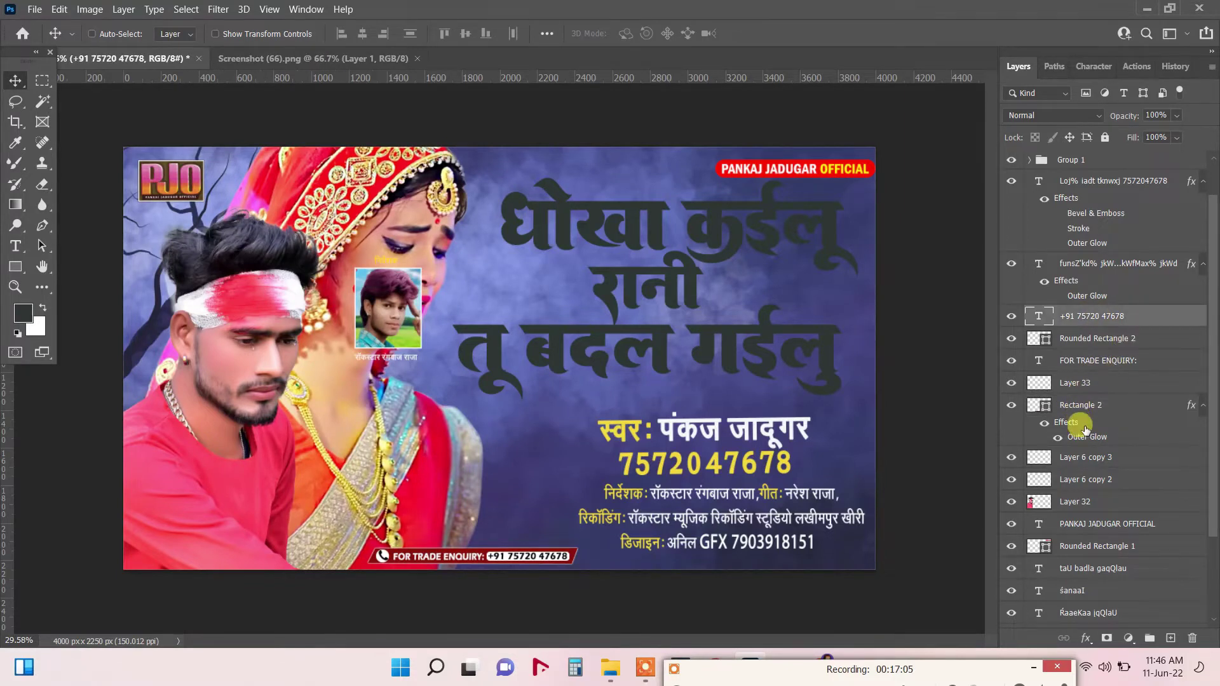
{"action": "left_click", "coordinate": [1083, 413], "text": "shift"}
{"action": "left_click_drag", "start_coordinate": [732, 553], "coordinate": [788, 561]}
- Nudge the singer line and credits slightly upward, and place the director photo group between the bride and the credits
{"action": "right_click", "coordinate": [723, 457]}
{"action": "left_click", "coordinate": [747, 462]}
{"action": "left_click_drag", "start_coordinate": [729, 425], "coordinate": [734, 412]}
{"action": "right_click", "coordinate": [743, 480]}
{"action": "left_click", "coordinate": [757, 492]}
{"action": "left_click_drag", "start_coordinate": [765, 505], "coordinate": [766, 500]}
{"action": "left_click_drag", "start_coordinate": [387, 299], "coordinate": [539, 510]}
- Enlarge the Layer 6 copy 3 teardrop and position it under the singer's eye on the left of the picture
{"action": "scroll", "coordinate": [1059, 248], "scroll_direction": "up", "scroll_amount": 1}
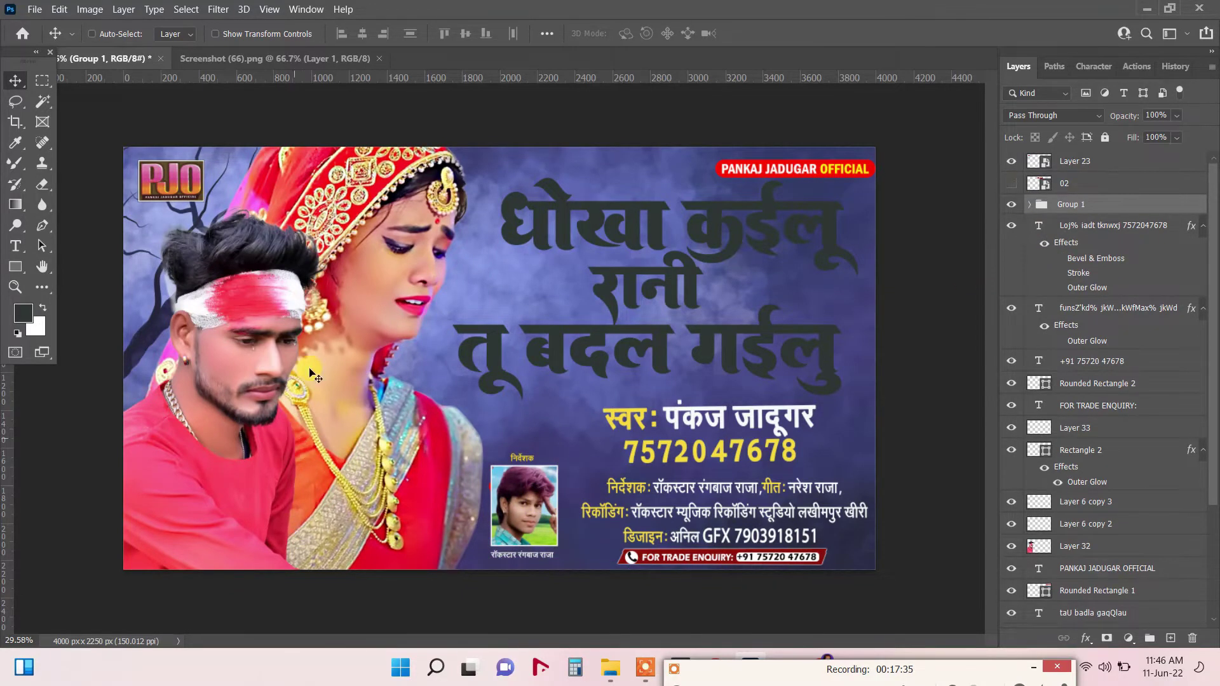
{"action": "scroll", "coordinate": [311, 375], "scroll_direction": "up", "scroll_amount": 5}
{"action": "right_click", "coordinate": [219, 289]}
{"action": "left_click", "coordinate": [237, 304]}
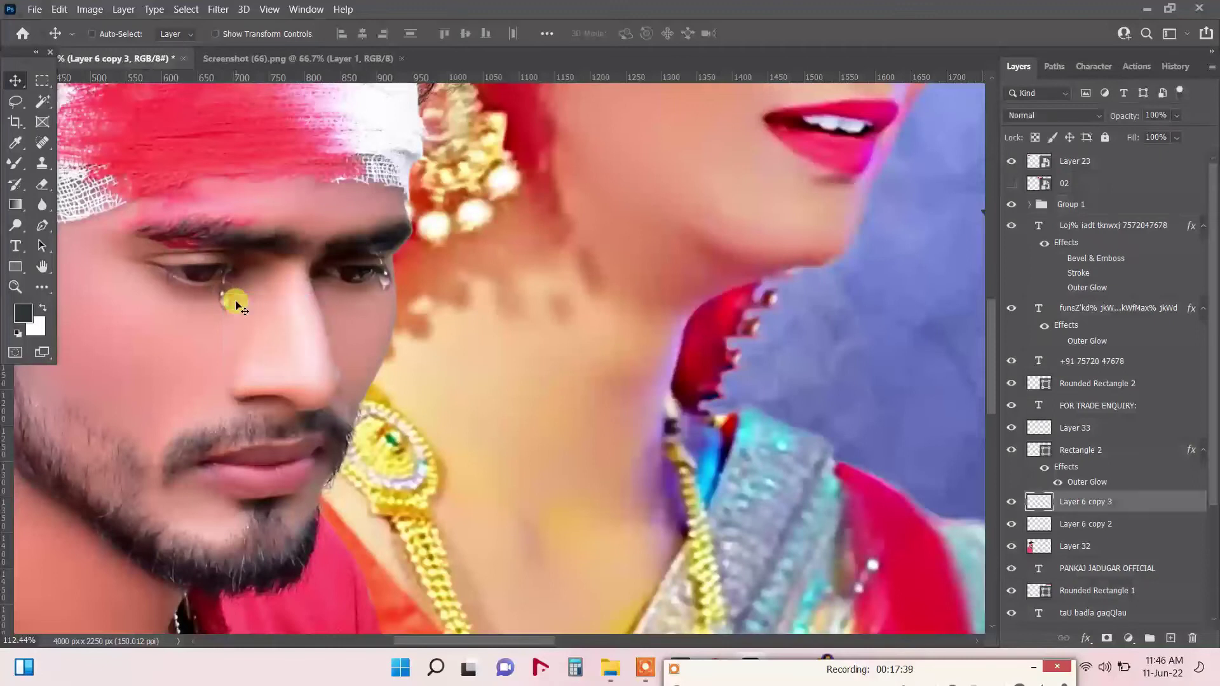
{"action": "key", "text": "ctrl+t"}
{"action": "left_click_drag", "start_coordinate": [236, 311], "coordinate": [207, 311]}
{"action": "left_click_drag", "start_coordinate": [234, 387], "coordinate": [218, 370]}
{"action": "double_click", "coordinate": [210, 322]}
{"action": "key", "text": "Return"}
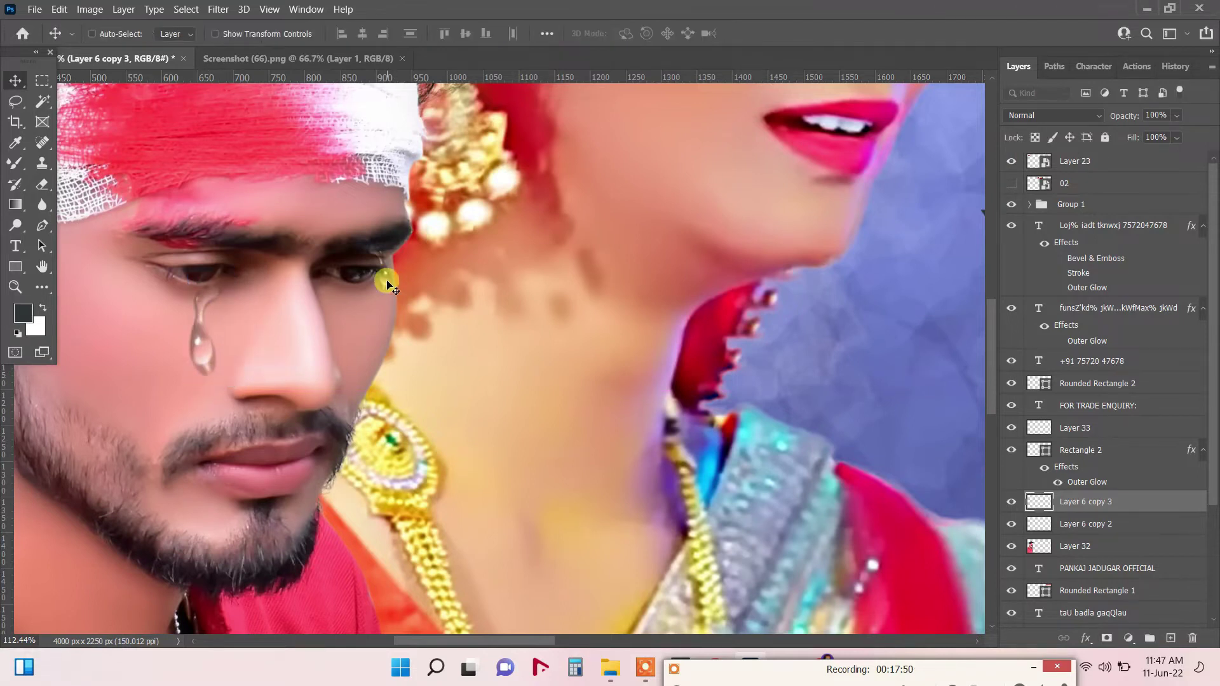
- Enlarge the Layer 6 copy 2 teardrop to about 179% and position it under the singer's other eye
{"action": "right_click", "coordinate": [389, 272]}
{"action": "left_click", "coordinate": [409, 283]}
{"action": "key", "text": "ctrl+t"}
{"action": "mouse_move", "coordinate": [391, 295]}
{"action": "left_mouse_down"}
{"action": "mouse_move", "coordinate": [406, 373]}
{"action": "mouse_move", "coordinate": [374, 313]}
{"action": "left_mouse_up"}
{"action": "left_click_drag", "start_coordinate": [401, 366], "coordinate": [367, 319]}
{"action": "left_click_drag", "start_coordinate": [387, 369], "coordinate": [383, 361]}
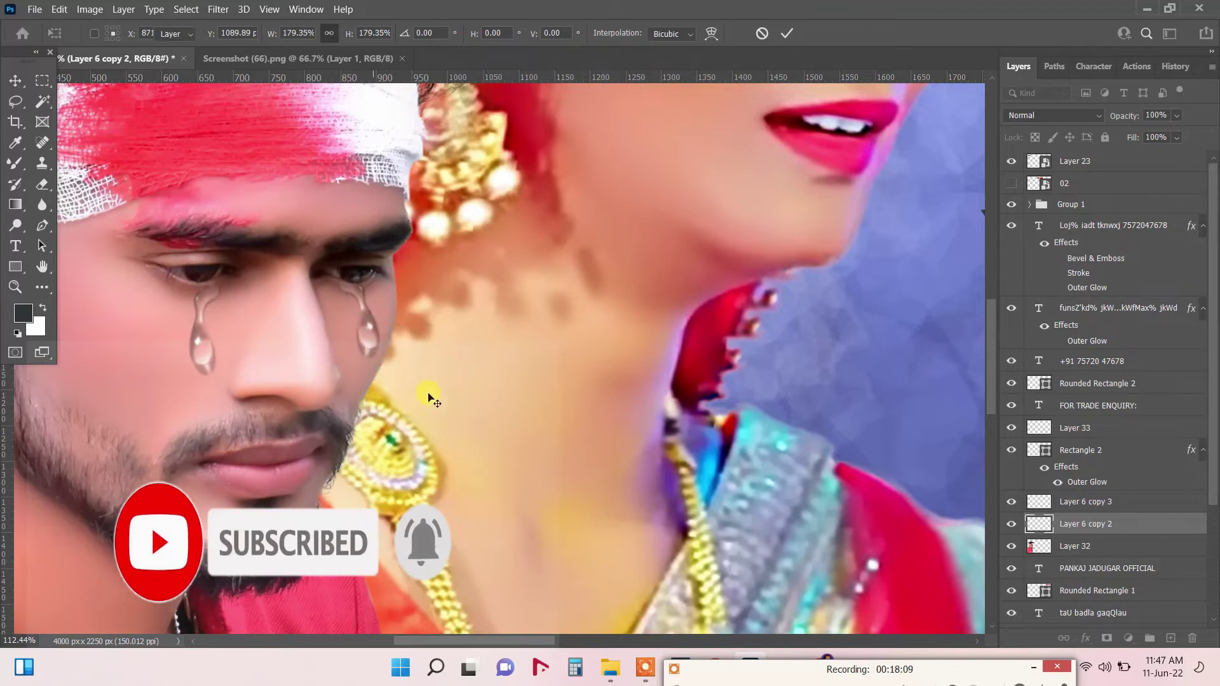
{"action": "key", "text": "Return"}
{"action": "scroll", "coordinate": [431, 397], "scroll_direction": "down", "scroll_amount": 7}
{"action": "scroll", "coordinate": [204, 348], "scroll_direction": "up", "scroll_amount": 1}
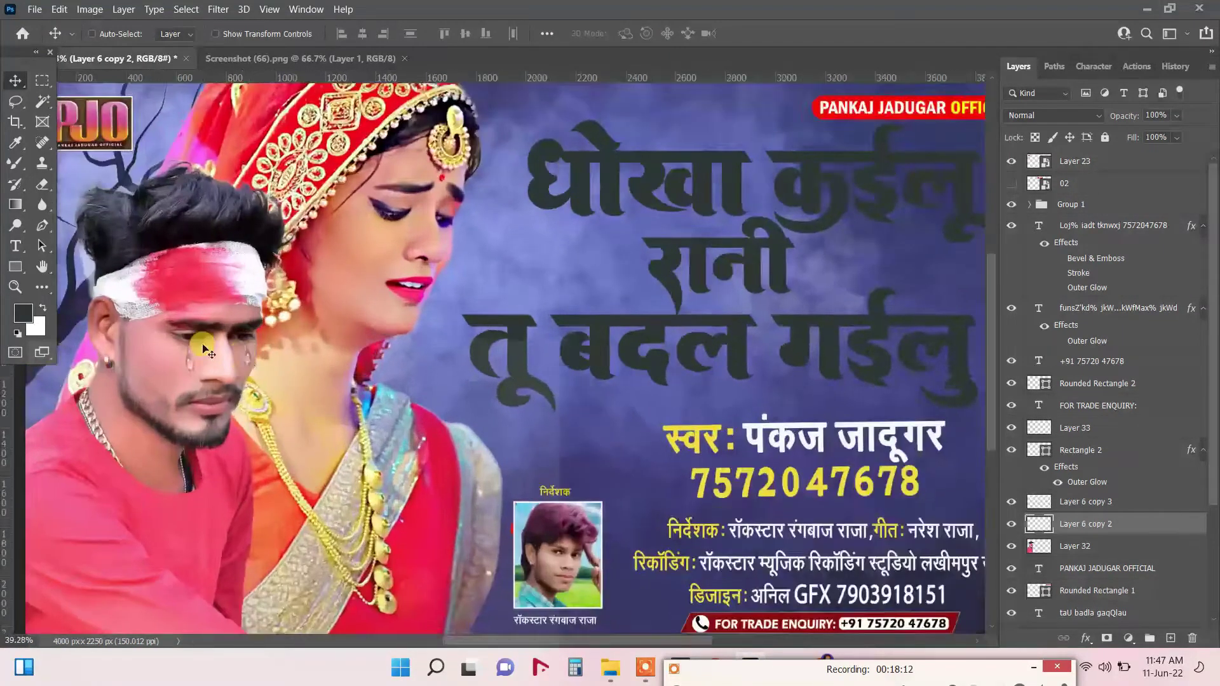
{"action": "scroll", "coordinate": [204, 348], "scroll_direction": "up", "scroll_amount": 5}
{"action": "left_click", "coordinate": [200, 402], "text": "ctrl"}
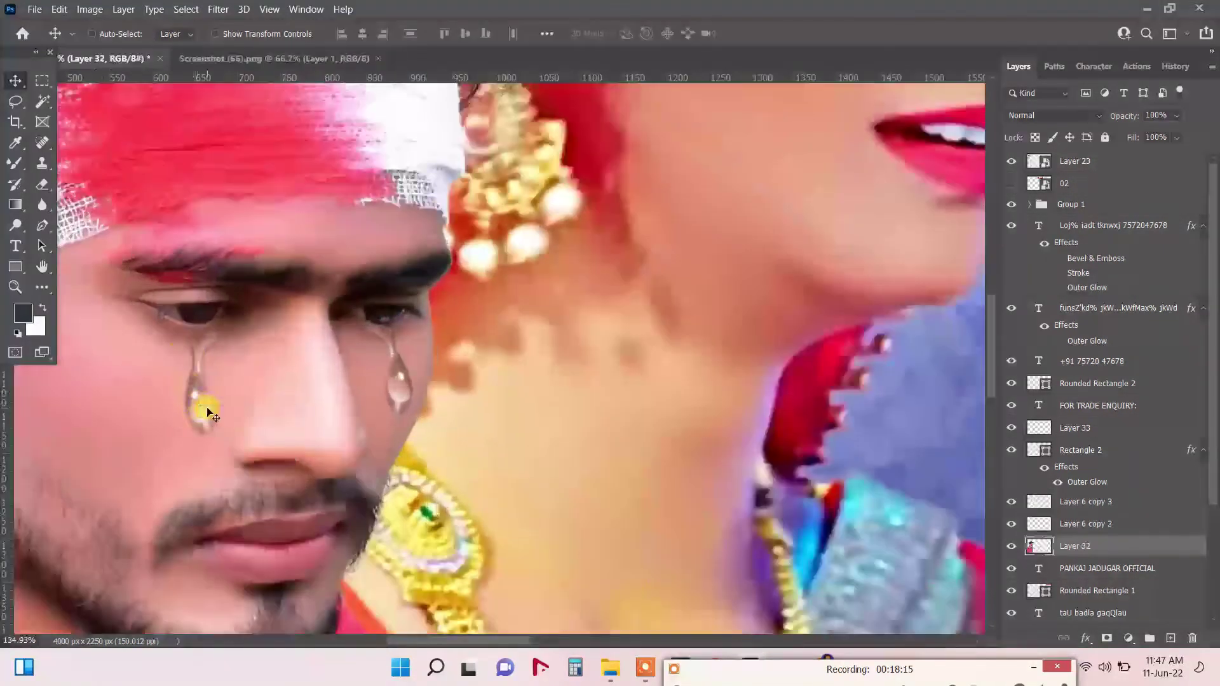
{"action": "left_click", "coordinate": [404, 393], "text": "ctrl+shift"}
{"action": "key", "text": "ctrl+t"}
{"action": "scroll", "coordinate": [407, 397], "scroll_direction": "down", "scroll_amount": 6}
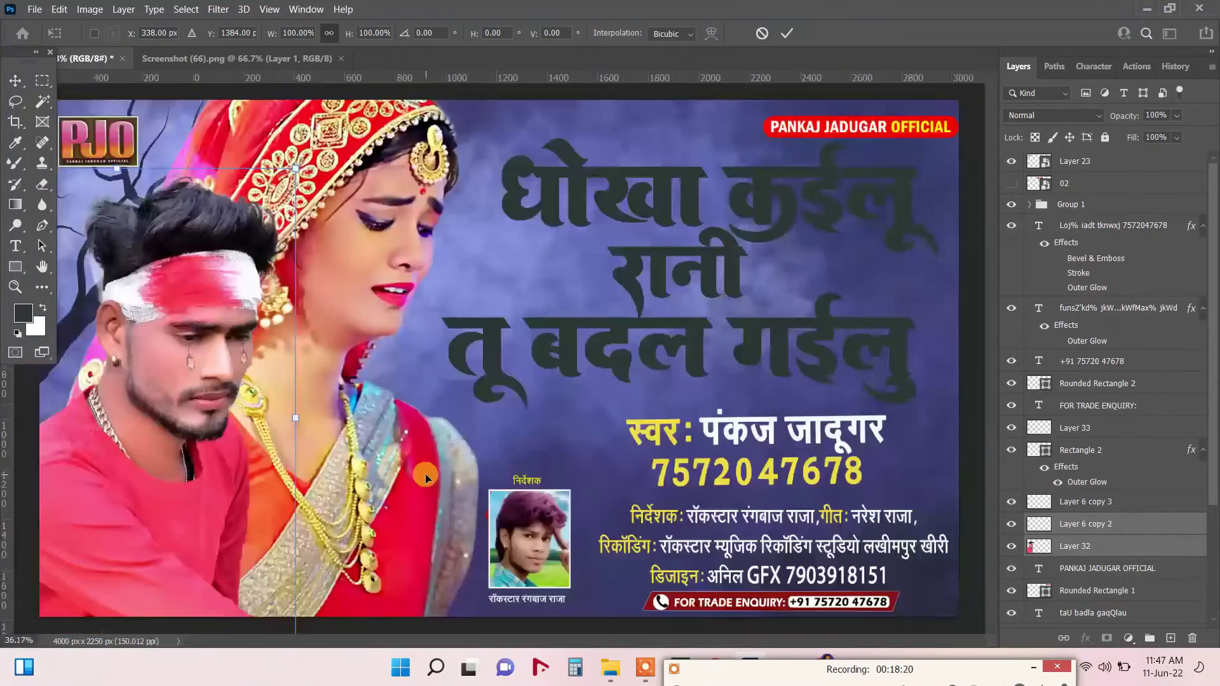
{"action": "scroll", "coordinate": [427, 478], "scroll_direction": "down", "scroll_amount": 2}
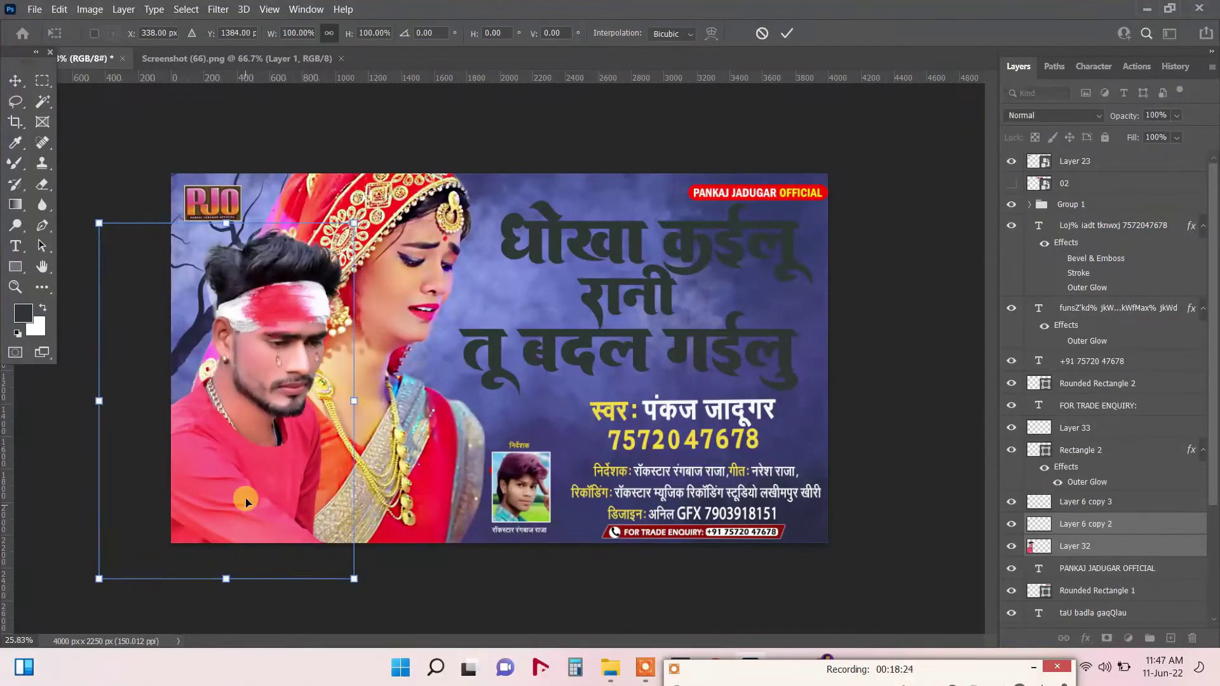
{"action": "scroll", "coordinate": [247, 502], "scroll_direction": "up", "scroll_amount": 4}
{"action": "left_click_drag", "start_coordinate": [518, 643], "coordinate": [467, 643]}
{"action": "left_click_drag", "start_coordinate": [991, 410], "coordinate": [989, 360]}
{"action": "key", "text": "Return"}
{"action": "key", "text": "Return"}
- Select both teardrops on the singer's face and scale them down together to about 89%
{"action": "scroll", "coordinate": [367, 413], "scroll_direction": "up", "scroll_amount": 3}
{"action": "left_click", "coordinate": [368, 417]}
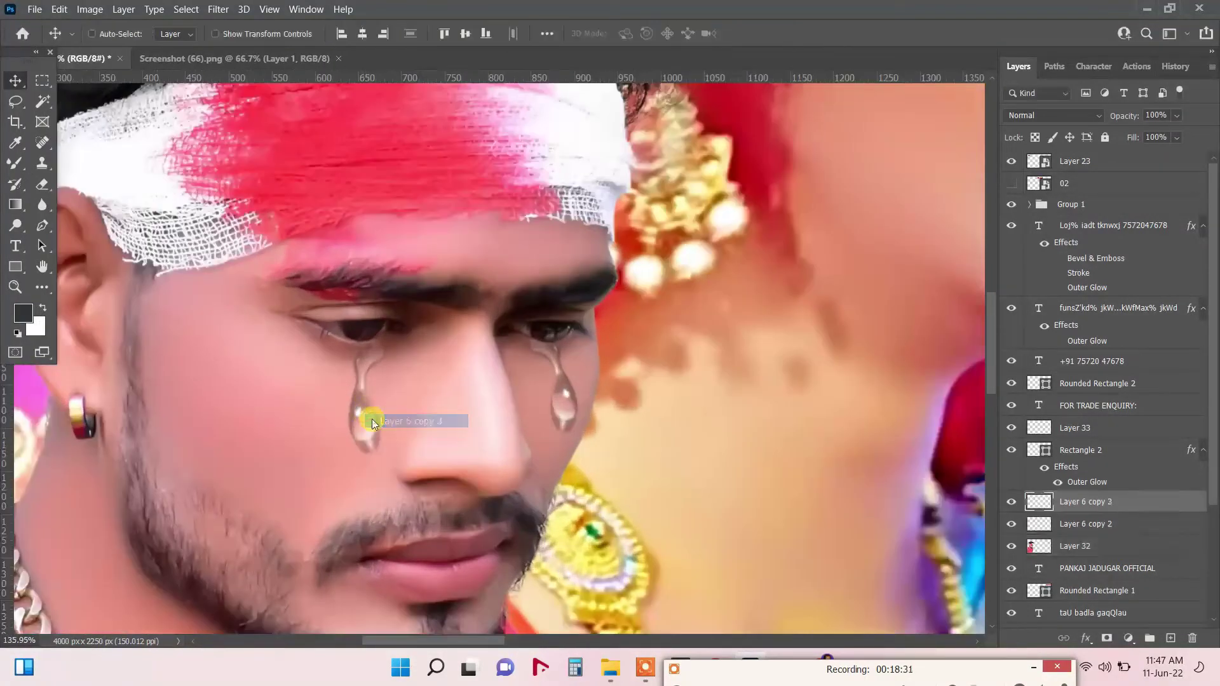
{"action": "right_click", "coordinate": [474, 413]}
{"action": "left_click", "coordinate": [585, 416], "text": "shift"}
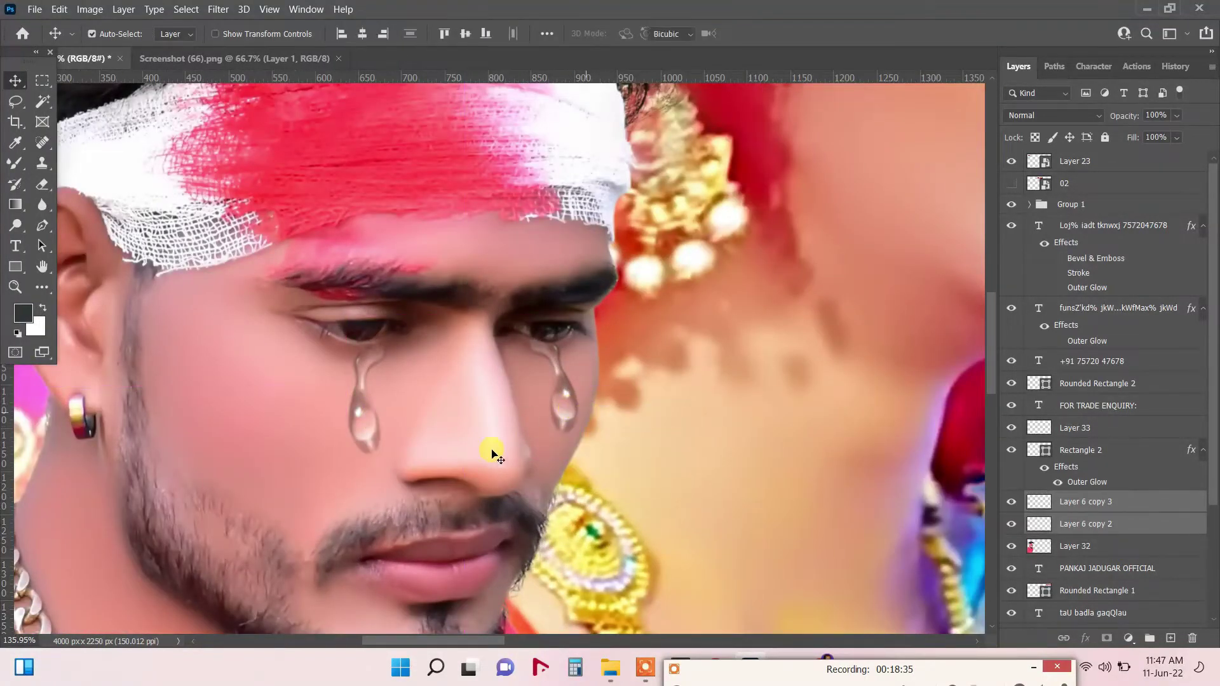
{"action": "key", "text": "ctrl+t"}
{"action": "left_click_drag", "start_coordinate": [464, 453], "coordinate": [463, 443]}
{"action": "key", "text": "Return"}
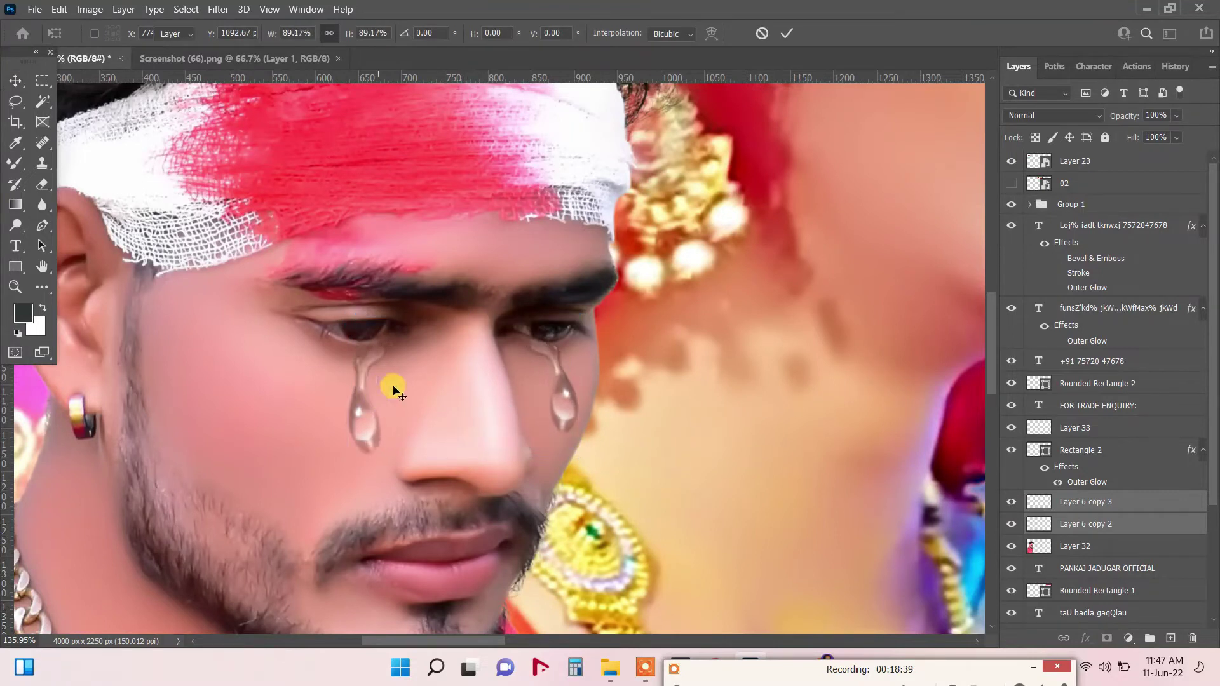
- Try nudging each of the singer's teardrops separately, and undo the moves
{"action": "right_click", "coordinate": [369, 404]}
{"action": "left_click", "coordinate": [375, 408]}
{"action": "left_click_drag", "start_coordinate": [373, 402], "coordinate": [362, 403]}
{"action": "right_click", "coordinate": [553, 394]}
{"action": "left_click", "coordinate": [557, 401]}
{"action": "left_click_drag", "start_coordinate": [556, 400], "coordinate": [560, 398]}
{"action": "key", "text": "ctrl+z"}
{"action": "key", "text": "ctrl+z"}
- Fine-tune the position of each teardrop so it hangs from the singer's lower eyelid
{"action": "right_click", "coordinate": [555, 394]}
{"action": "left_click", "coordinate": [560, 398]}
{"action": "right_click", "coordinate": [557, 394]}
{"action": "left_click", "coordinate": [562, 398]}
{"action": "left_click_drag", "start_coordinate": [559, 390], "coordinate": [569, 401]}
{"action": "right_click", "coordinate": [374, 356]}
{"action": "left_click", "coordinate": [376, 362]}
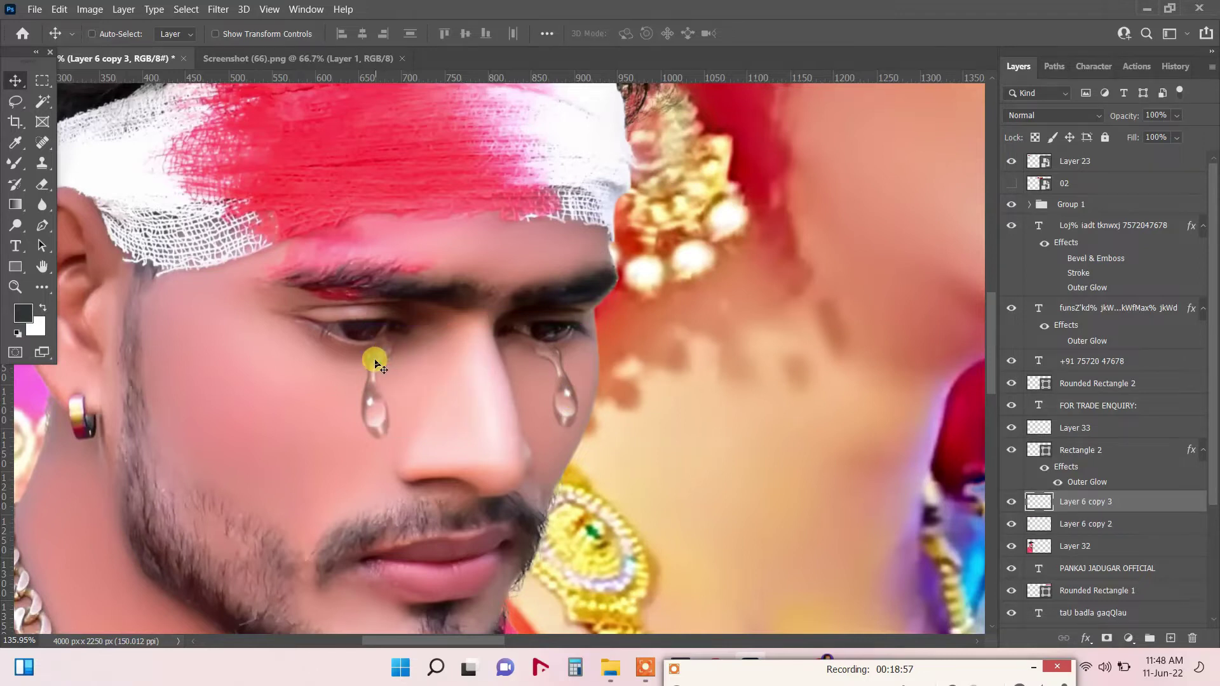
{"action": "left_click_drag", "start_coordinate": [387, 371], "coordinate": [389, 367]}
- Rotate the bride cut-out slightly clockwise and shift her a little to the right
{"action": "key", "text": "ctrl+0"}
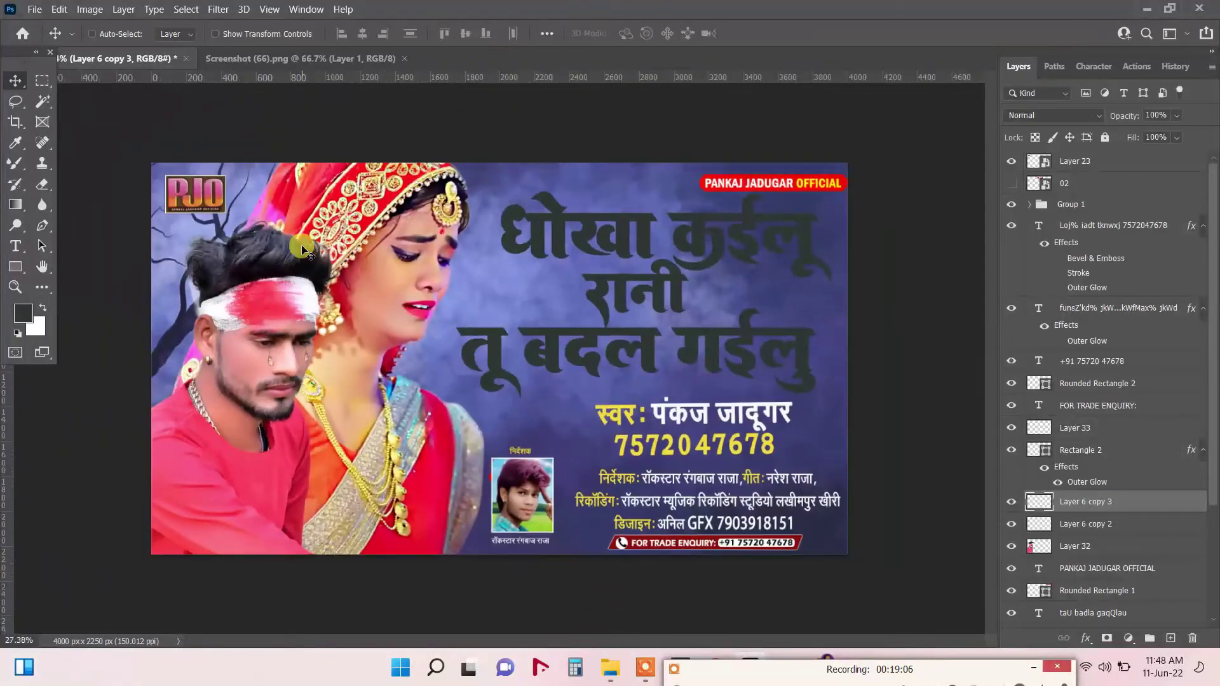
{"action": "right_click", "coordinate": [405, 255]}
{"action": "left_click", "coordinate": [410, 258]}
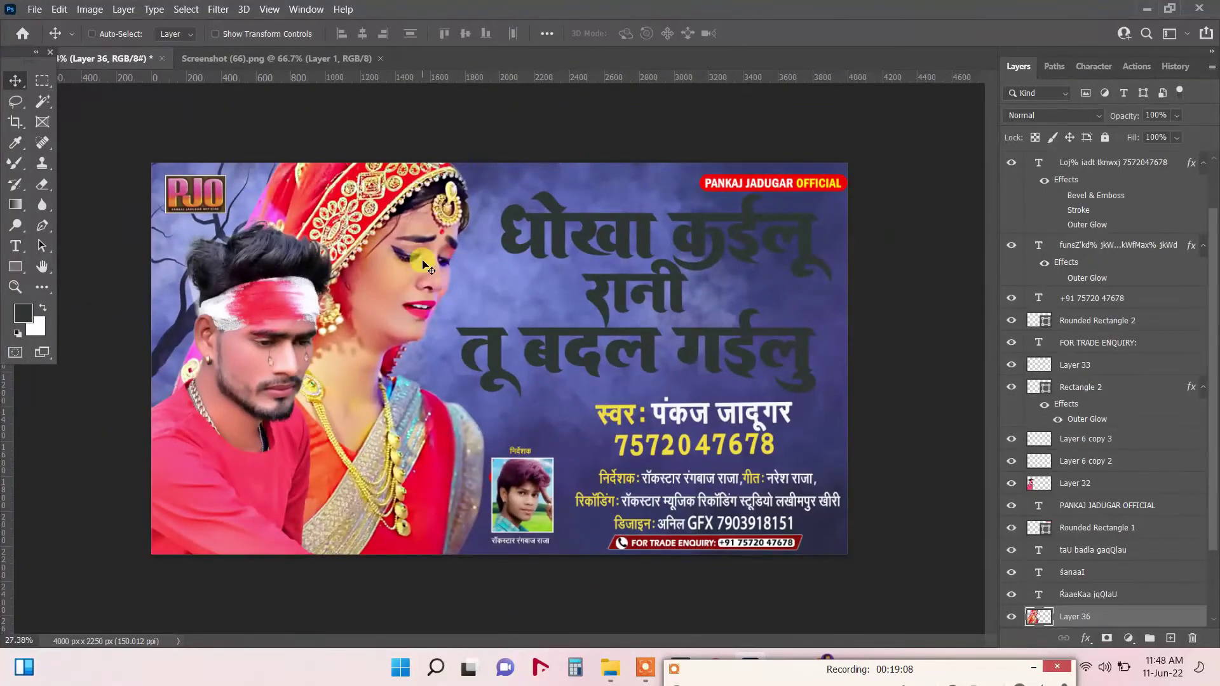
{"action": "key", "text": "ctrl+t"}
{"action": "left_click_drag", "start_coordinate": [537, 276], "coordinate": [531, 305]}
{"action": "left_click_drag", "start_coordinate": [422, 244], "coordinate": [438, 240]}
{"action": "key", "text": "Return"}
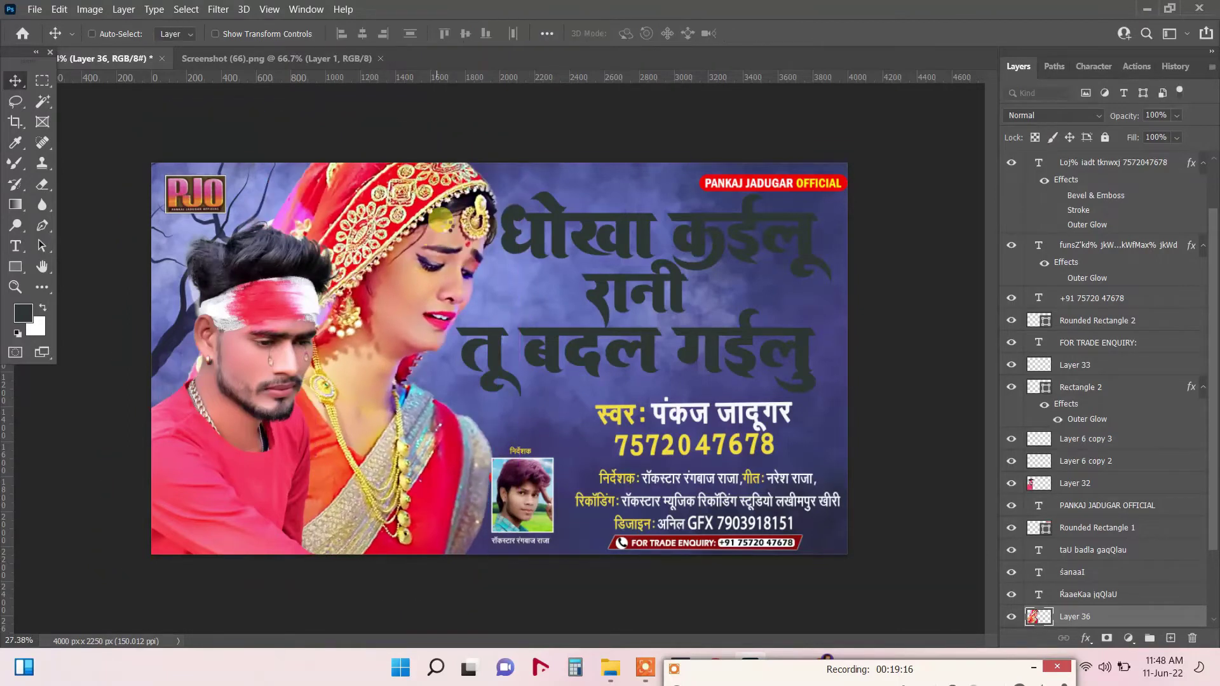
- Duplicate the Layer 6 copy 3 teardrop and place the copy on the bride's cheek below her eye
{"action": "scroll", "coordinate": [317, 328], "scroll_direction": "up", "scroll_amount": 5}
{"action": "right_click", "coordinate": [185, 420]}
{"action": "left_click", "coordinate": [189, 429]}
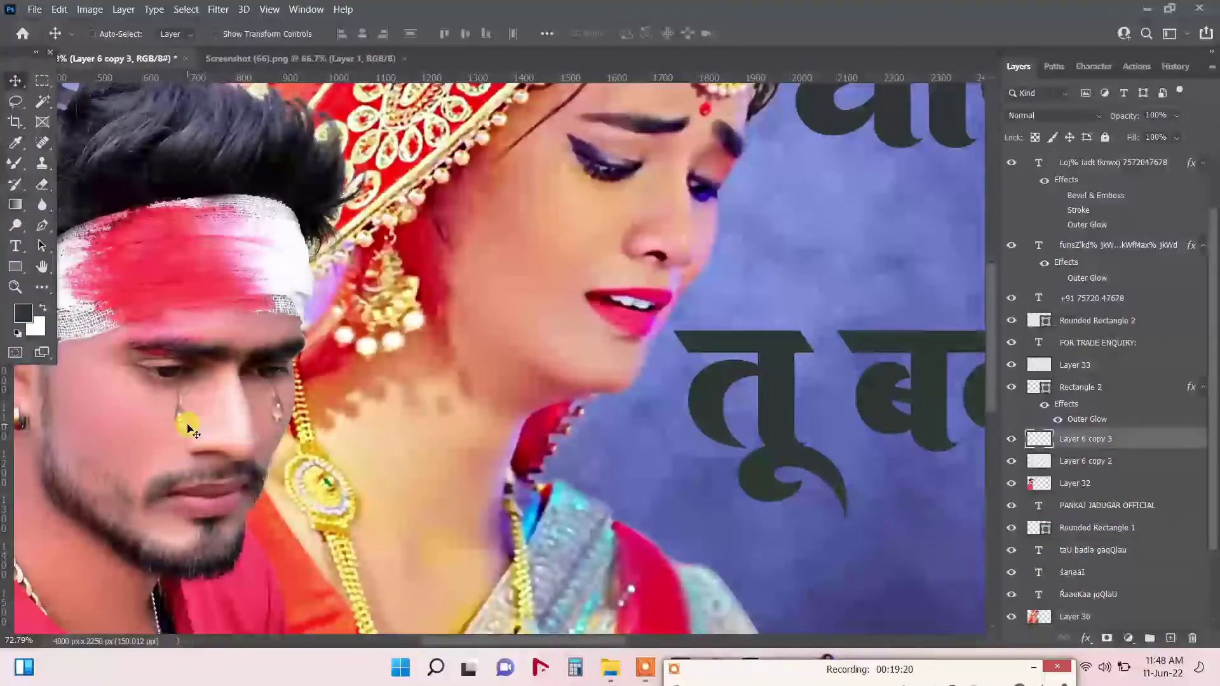
{"action": "left_click_drag", "start_coordinate": [298, 365], "coordinate": [600, 223]}
{"action": "scroll", "coordinate": [514, 267], "scroll_direction": "down", "scroll_amount": 4}
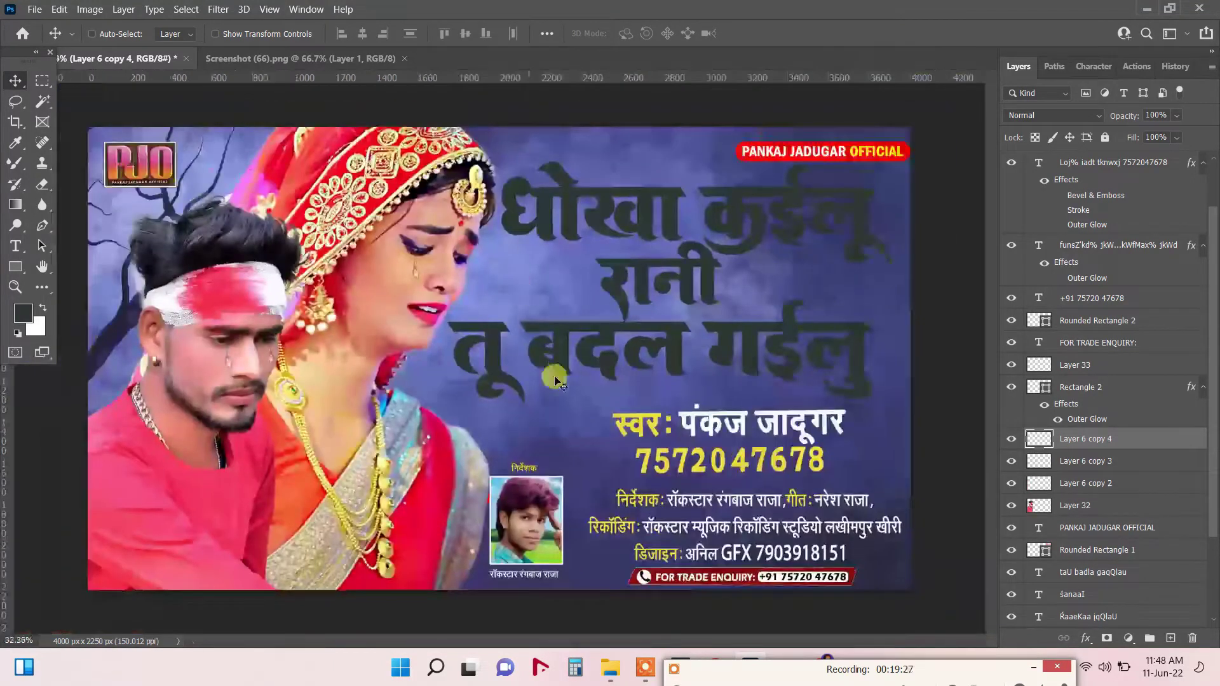
{"action": "scroll", "coordinate": [509, 375], "scroll_direction": "down", "scroll_amount": 1}
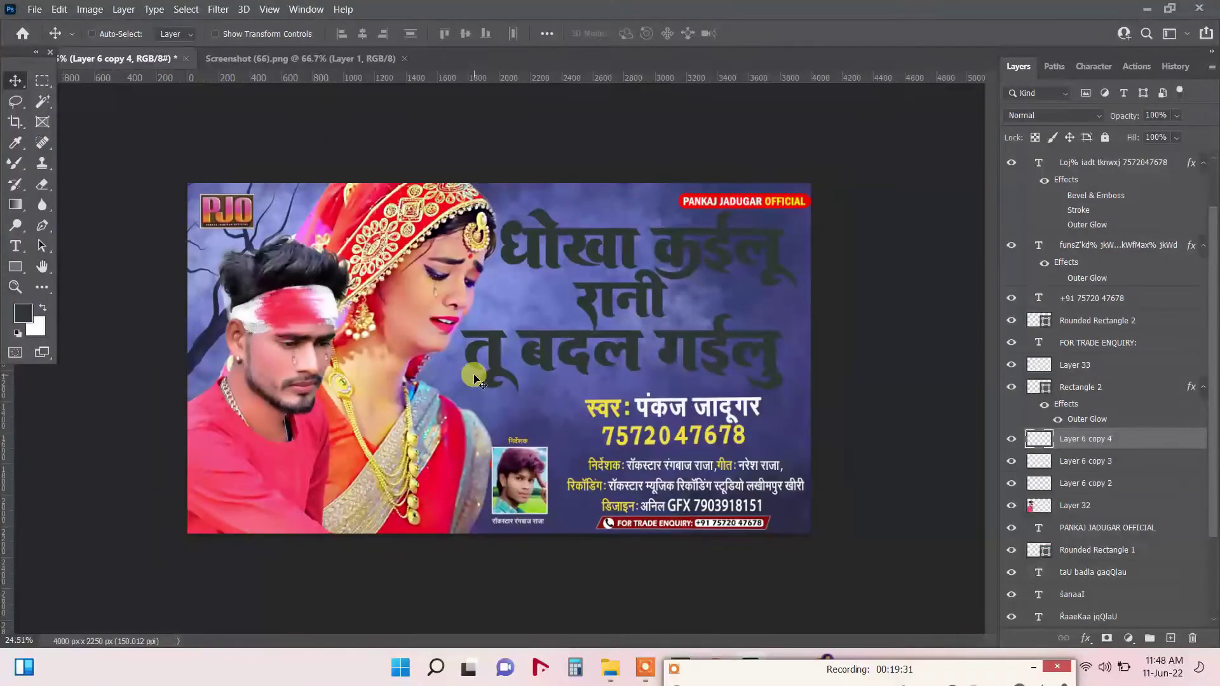
- Nudge the director photo group slightly right, and shift the singer line slightly right and down above the credits
{"action": "left_click", "coordinate": [558, 510]}
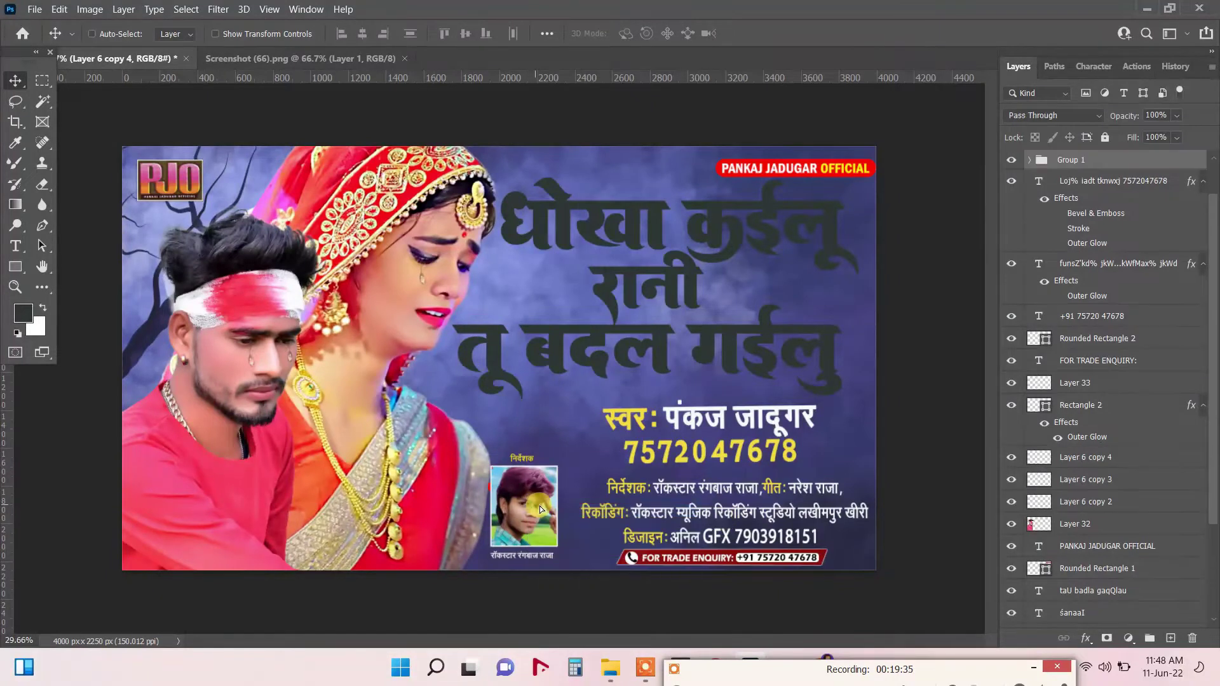
{"action": "left_click_drag", "start_coordinate": [540, 507], "coordinate": [553, 507]}
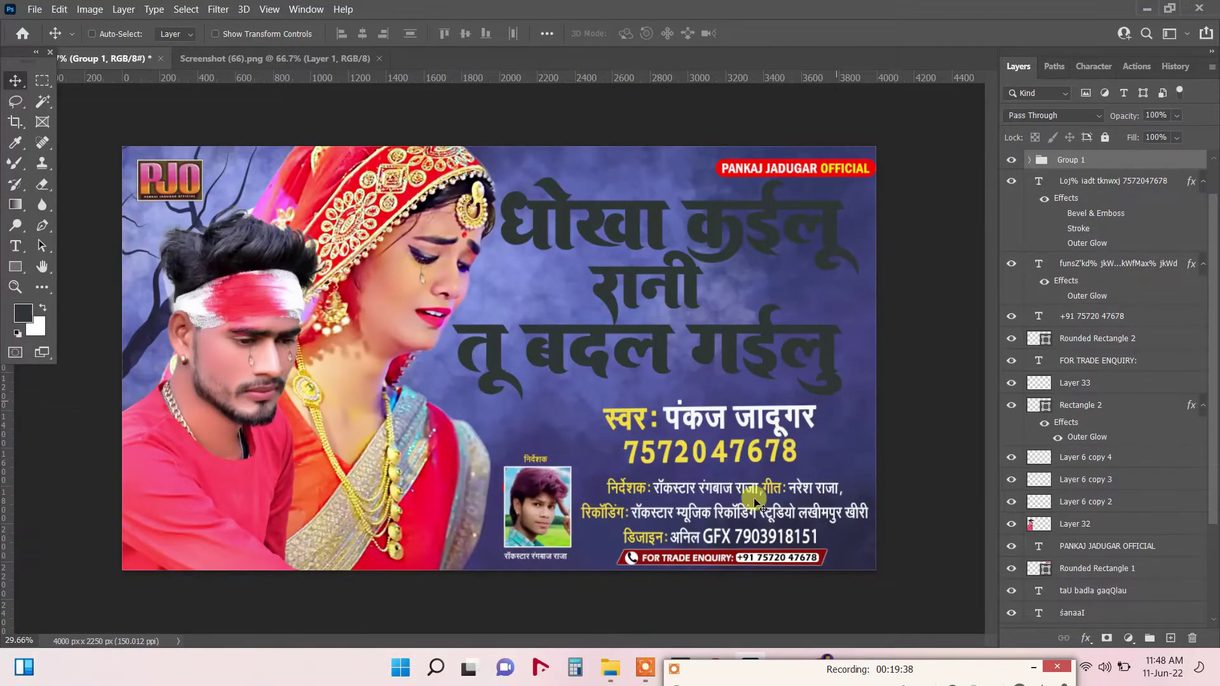
{"action": "left_click", "coordinate": [730, 490], "text": "ctrl"}
{"action": "right_click", "coordinate": [717, 413]}
{"action": "left_click", "coordinate": [726, 419]}
{"action": "left_click_drag", "start_coordinate": [723, 419], "coordinate": [736, 427]}
{"action": "scroll", "coordinate": [1121, 482], "scroll_direction": "down", "scroll_amount": 5}
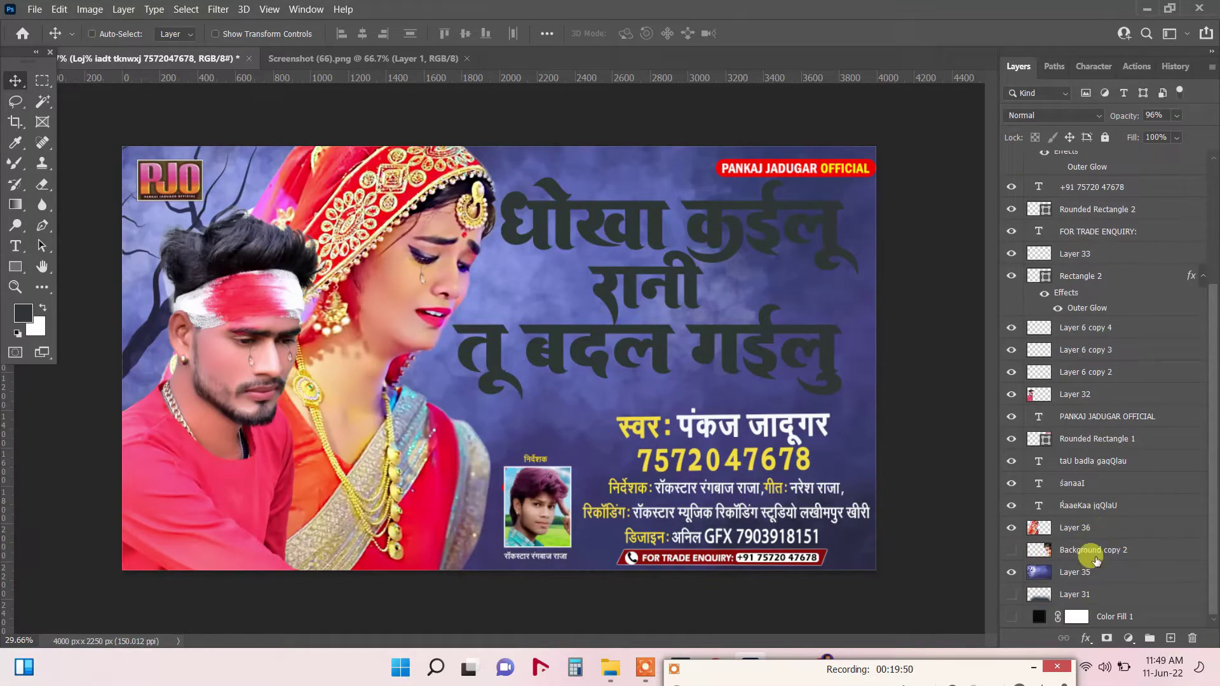
- Toggle the 02 layer's visibility to compare the poster with and without it, leaving it hidden
{"action": "left_click", "coordinate": [1072, 550]}
{"action": "scroll", "coordinate": [1074, 582], "scroll_direction": "up", "scroll_amount": 6}
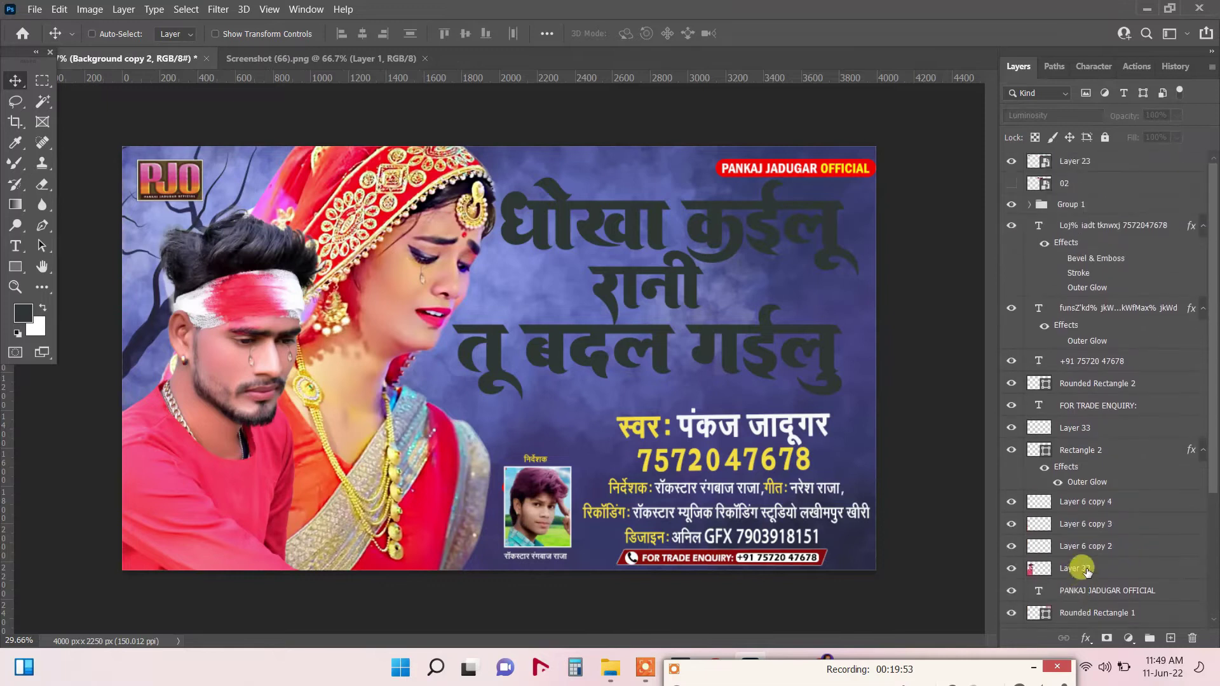
{"action": "left_click", "coordinate": [1012, 183]}
{"action": "left_click", "coordinate": [1011, 183]}
{"action": "left_click", "coordinate": [1012, 183]}
{"action": "left_click", "coordinate": [1011, 183]}
- Apply a blue-to-white gradient preset style with stroke, inner glow and satin to the धोखा कईलू title line
{"action": "left_click", "coordinate": [643, 220], "text": "ctrl"}
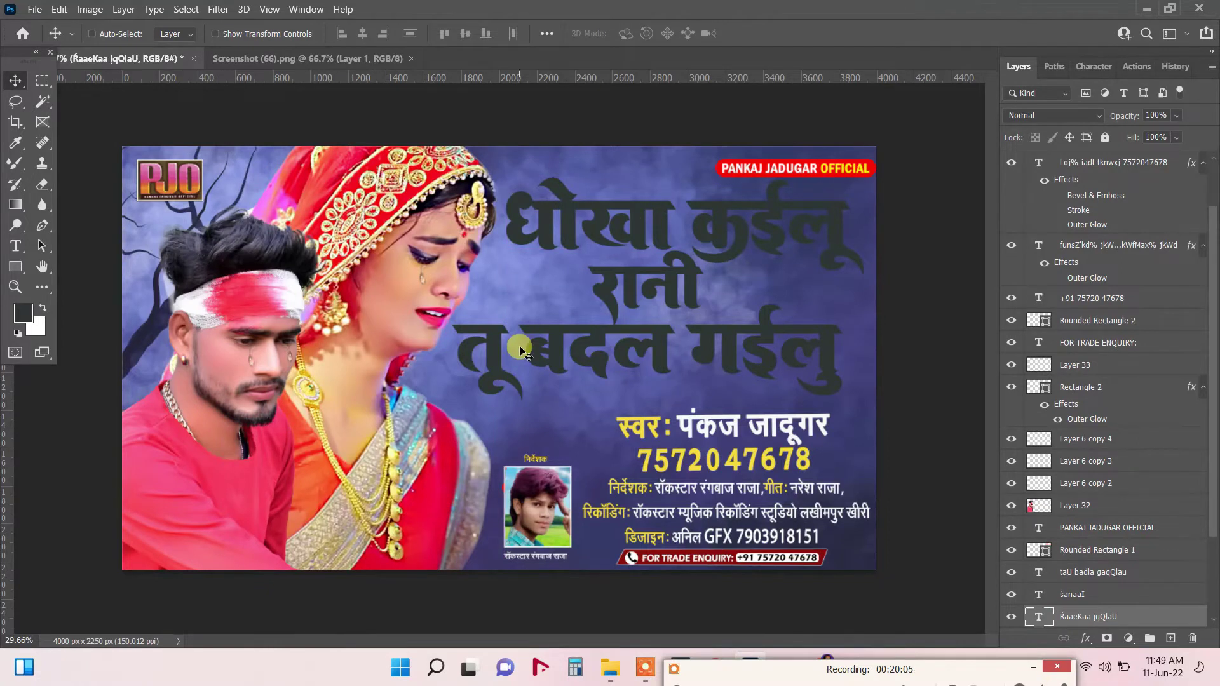
{"action": "left_click", "coordinate": [1086, 638]}
{"action": "left_click", "coordinate": [1106, 605]}
{"action": "left_click_drag", "start_coordinate": [692, 200], "coordinate": [874, 213]}
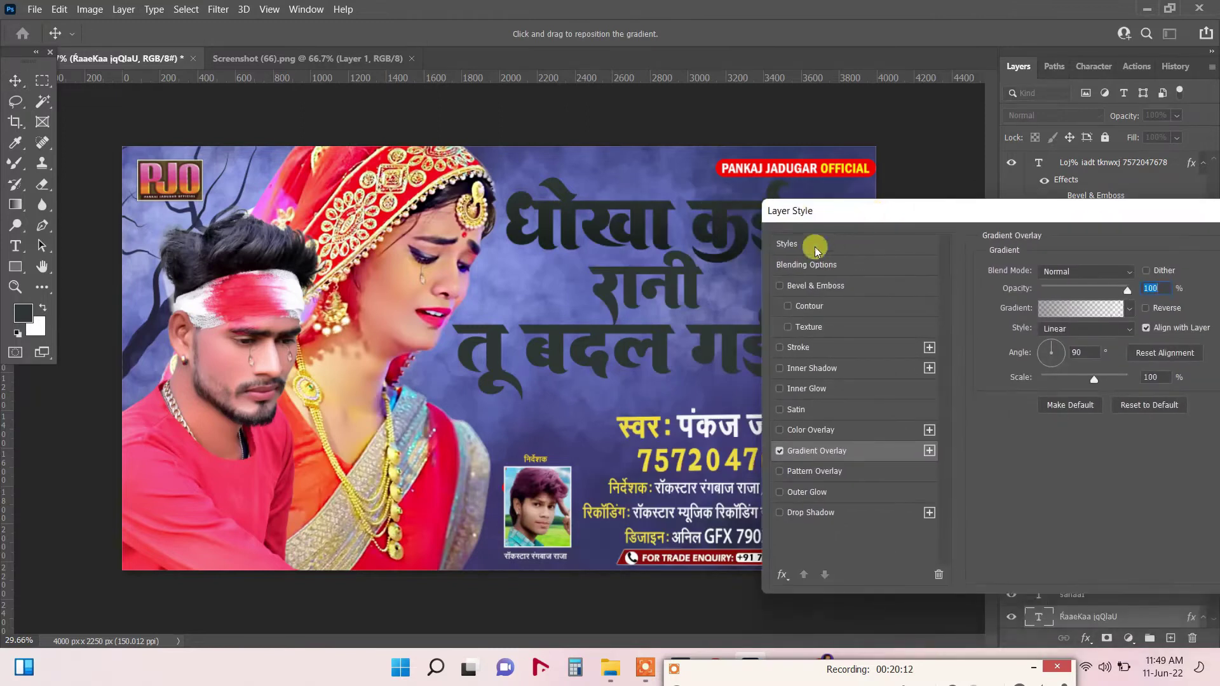
{"action": "left_click", "coordinate": [815, 244]}
{"action": "left_click", "coordinate": [982, 369]}
{"action": "scroll", "coordinate": [1082, 503], "scroll_direction": "down", "scroll_amount": 3}
{"action": "left_click", "coordinate": [1129, 458]}
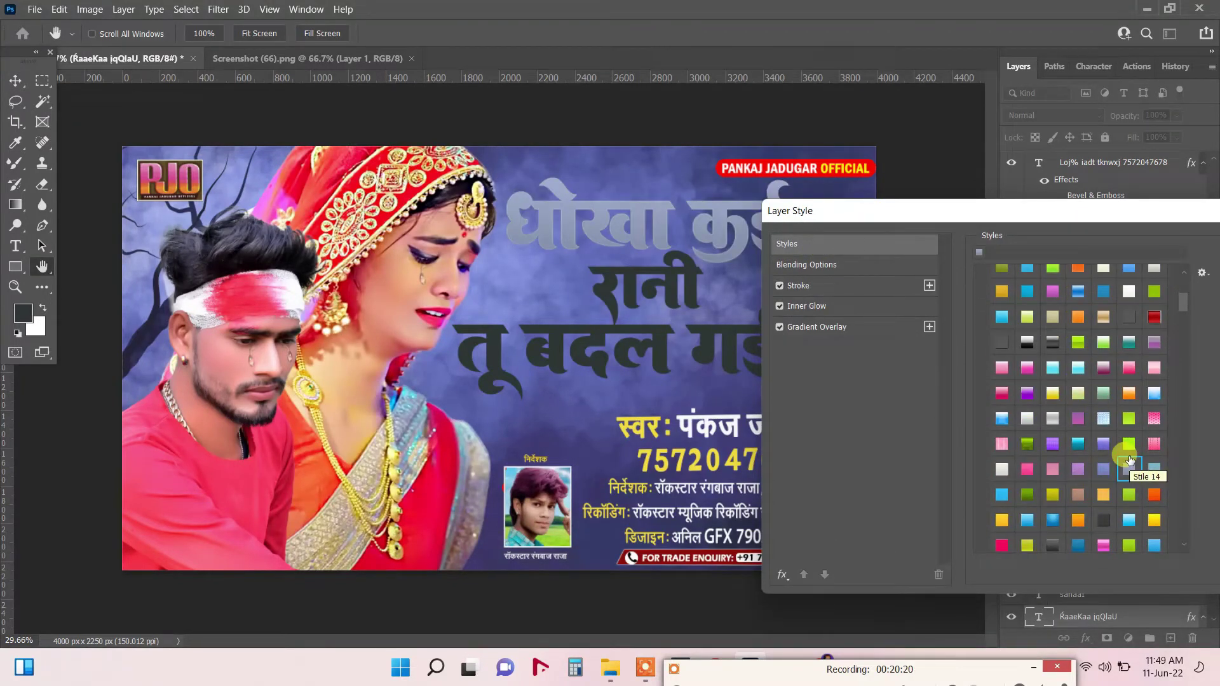
{"action": "left_click_drag", "start_coordinate": [903, 217], "coordinate": [606, 306]}
{"action": "left_click", "coordinate": [877, 493]}
- Add a Multiply drop shadow to the धोखा कईलू line with 72% opacity, 73% spread and about 49 px size
{"action": "left_click", "coordinate": [414, 671]}
{"action": "left_click", "coordinate": [437, 617]}
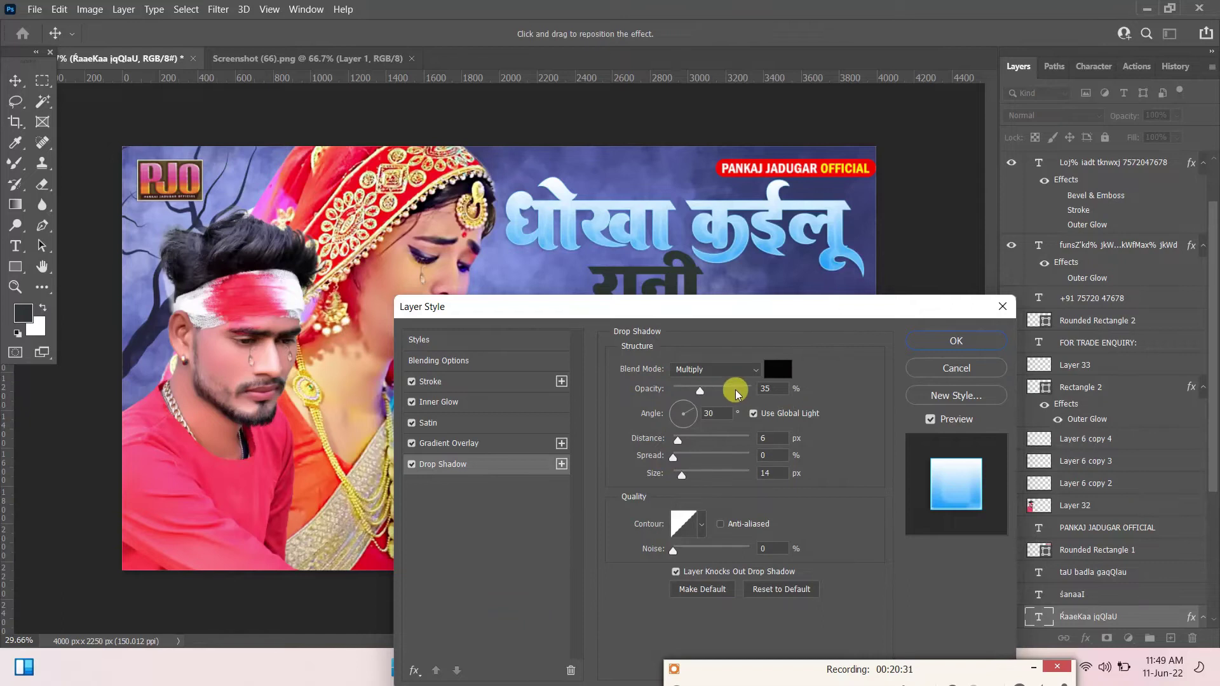
{"action": "left_click", "coordinate": [728, 390]}
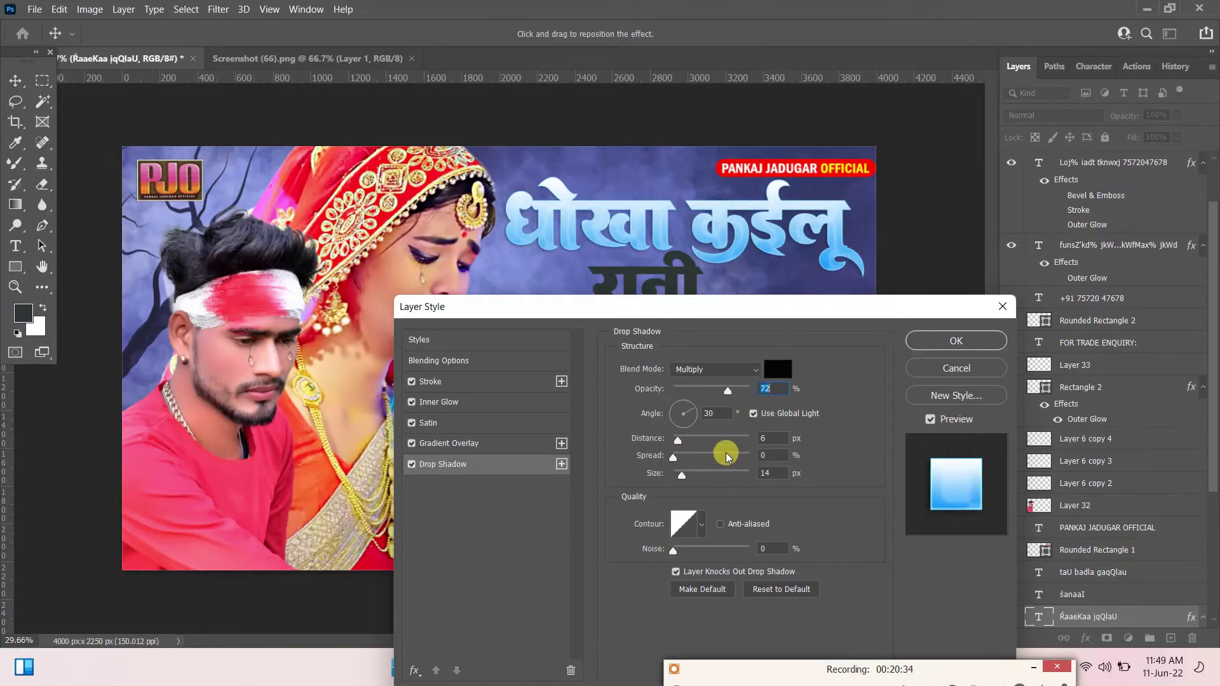
{"action": "left_click", "coordinate": [690, 476]}
{"action": "left_click_drag", "start_coordinate": [691, 478], "coordinate": [694, 479]}
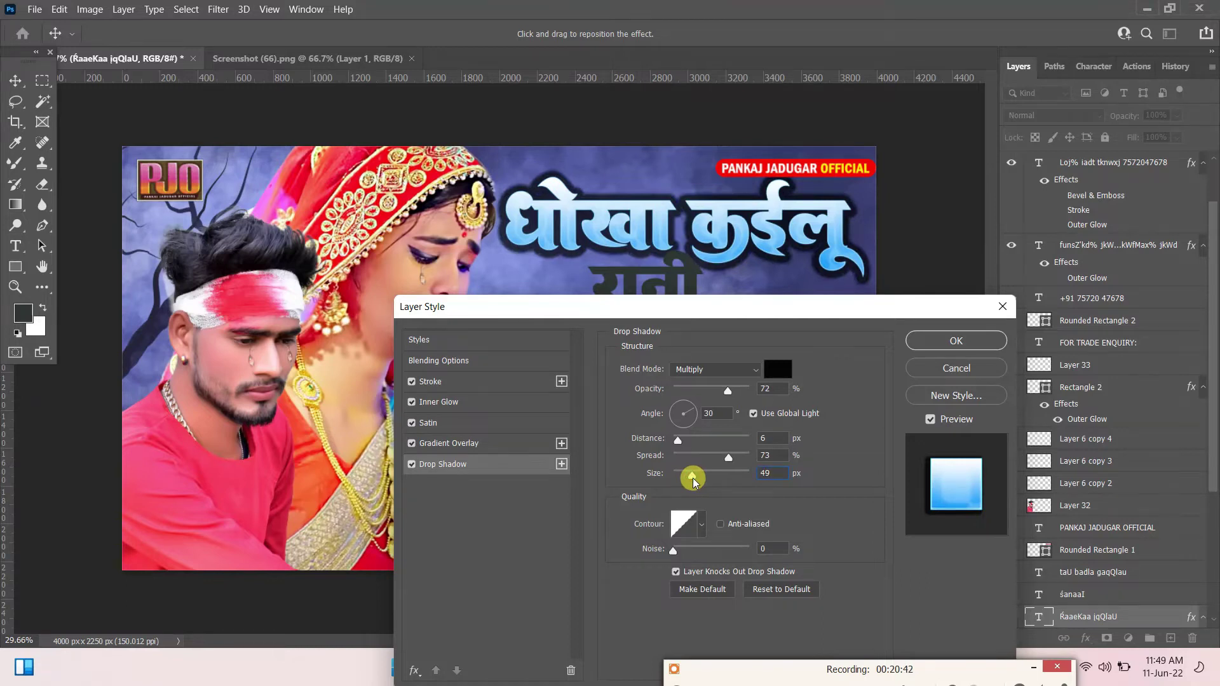
{"action": "left_click", "coordinate": [956, 341]}
- Apply the same blue-to-white preset style to the रानी title line in place of the plain gradient overlay
{"action": "left_click", "coordinate": [1081, 594]}
{"action": "left_click", "coordinate": [1089, 638]}
{"action": "left_click", "coordinate": [1115, 587]}
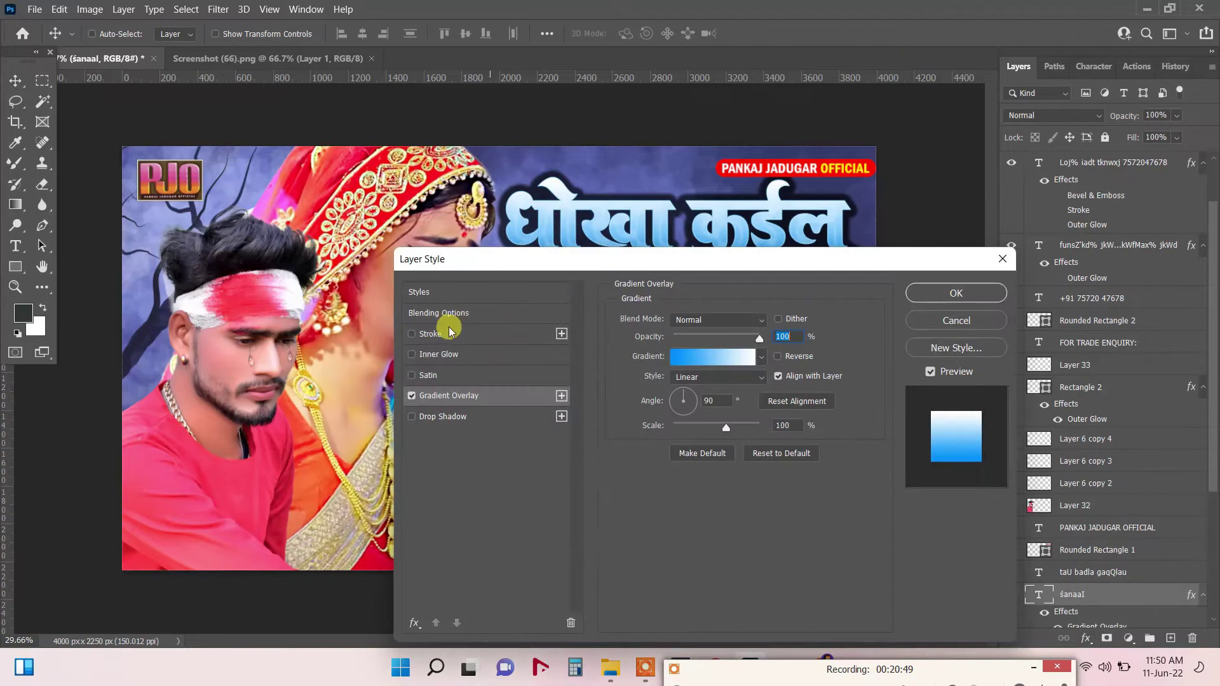
{"action": "left_click", "coordinate": [412, 396]}
{"action": "left_click", "coordinate": [436, 294]}
{"action": "left_click", "coordinate": [610, 301]}
{"action": "left_click_drag", "start_coordinate": [623, 261], "coordinate": [895, 332]}
- Change the blue stop of the रानी line's gradient overlay to orange ff8401, and check its stroke colour
{"action": "left_click", "coordinate": [715, 466]}
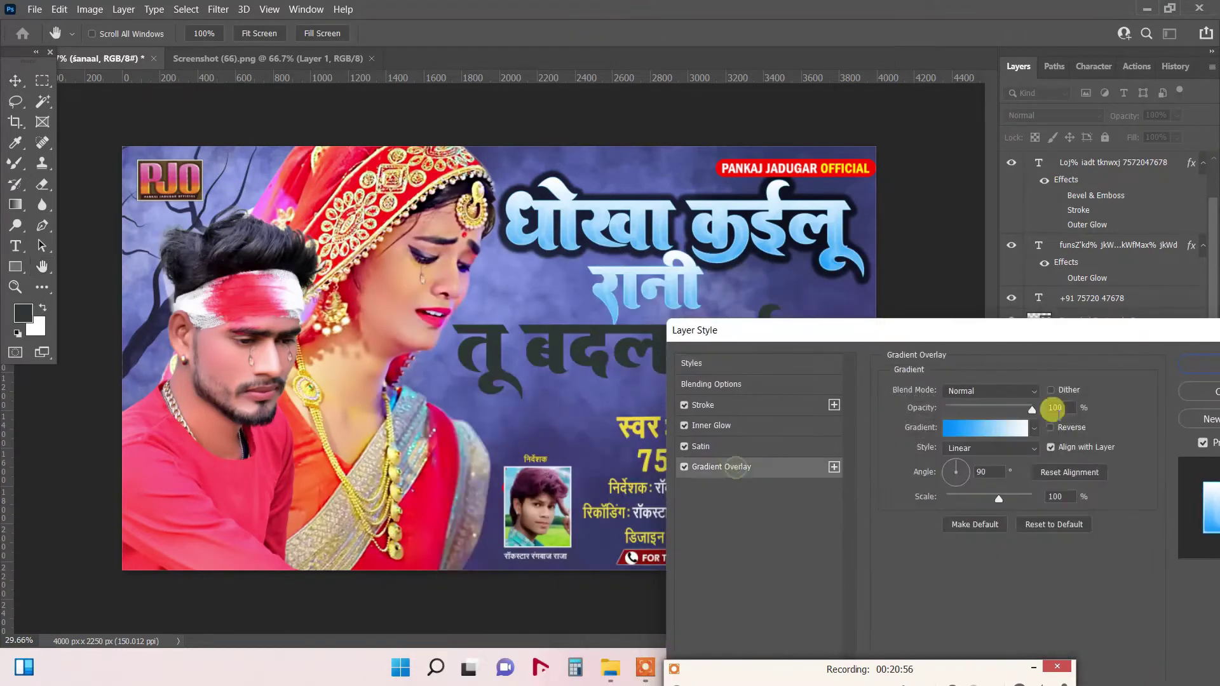
{"action": "left_click", "coordinate": [988, 431]}
{"action": "left_click", "coordinate": [909, 528]}
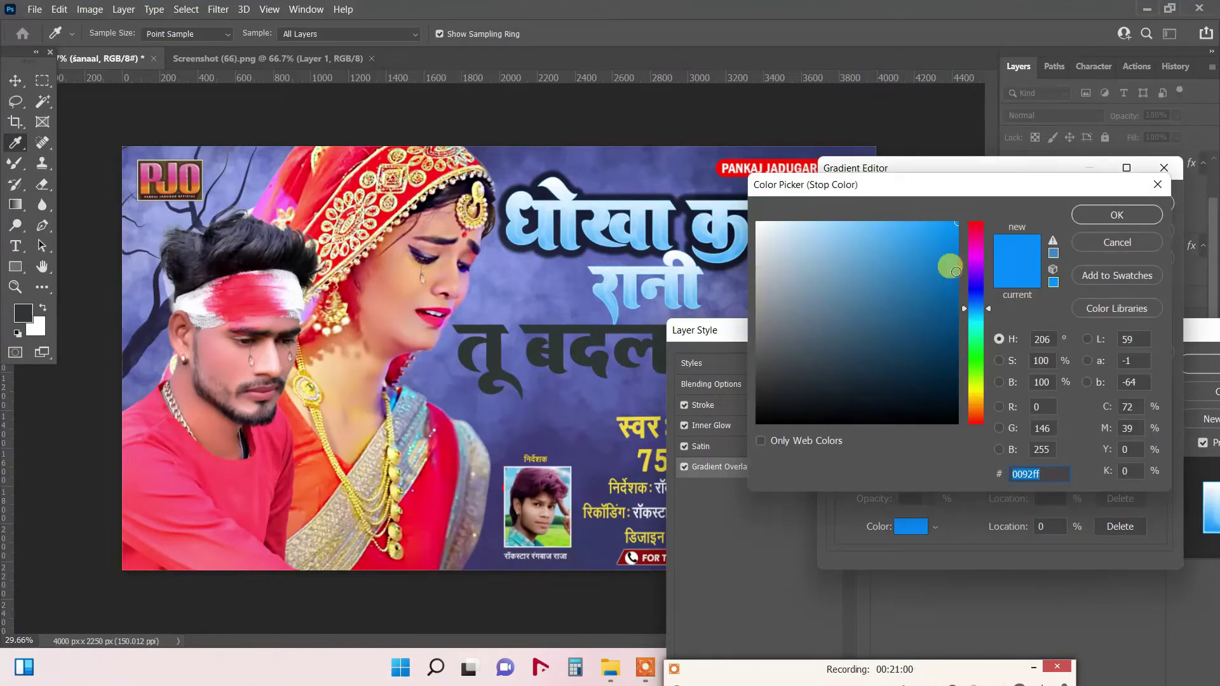
{"action": "left_click", "coordinate": [976, 395]}
{"action": "left_click", "coordinate": [977, 406]}
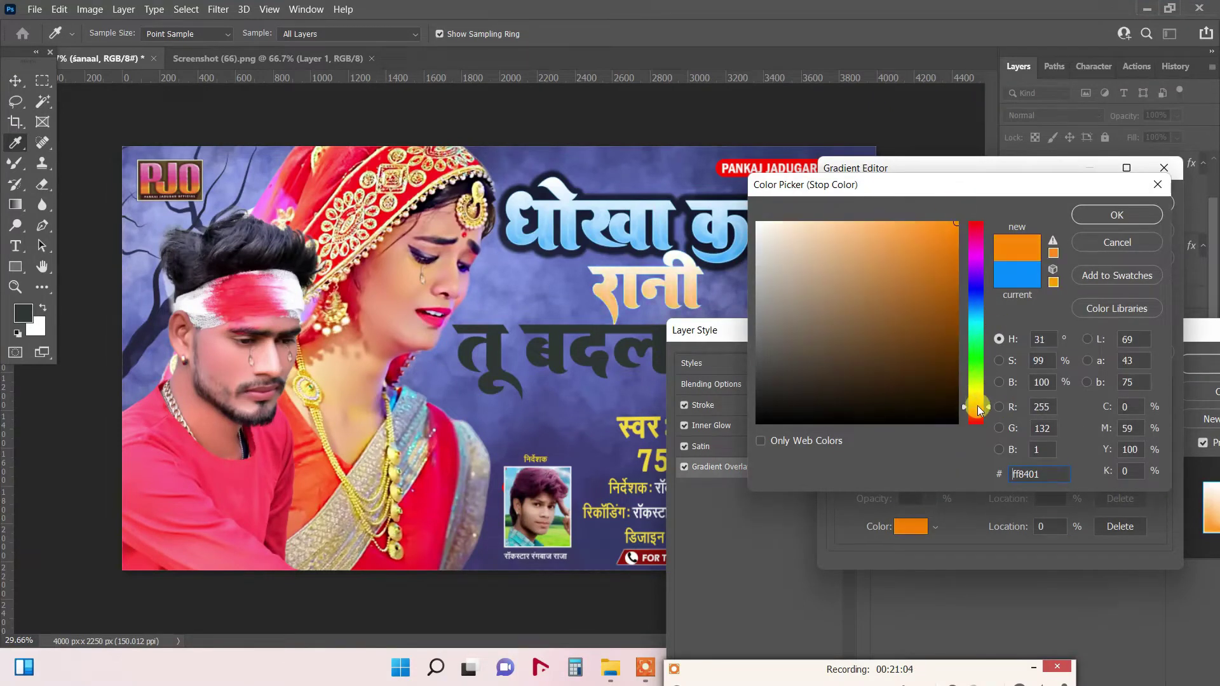
{"action": "left_click", "coordinate": [1080, 216]}
{"action": "left_click", "coordinate": [1158, 208]}
{"action": "left_click", "coordinate": [729, 405]}
{"action": "left_click", "coordinate": [927, 510]}
{"action": "left_click", "coordinate": [1080, 216]}
- Add a Multiply drop shadow to the रानी line with 73% opacity, 72% spread and 43 px size
{"action": "left_click_drag", "start_coordinate": [760, 332], "coordinate": [770, 248]}
{"action": "left_click", "coordinate": [678, 606]}
{"action": "left_click", "coordinate": [716, 555]}
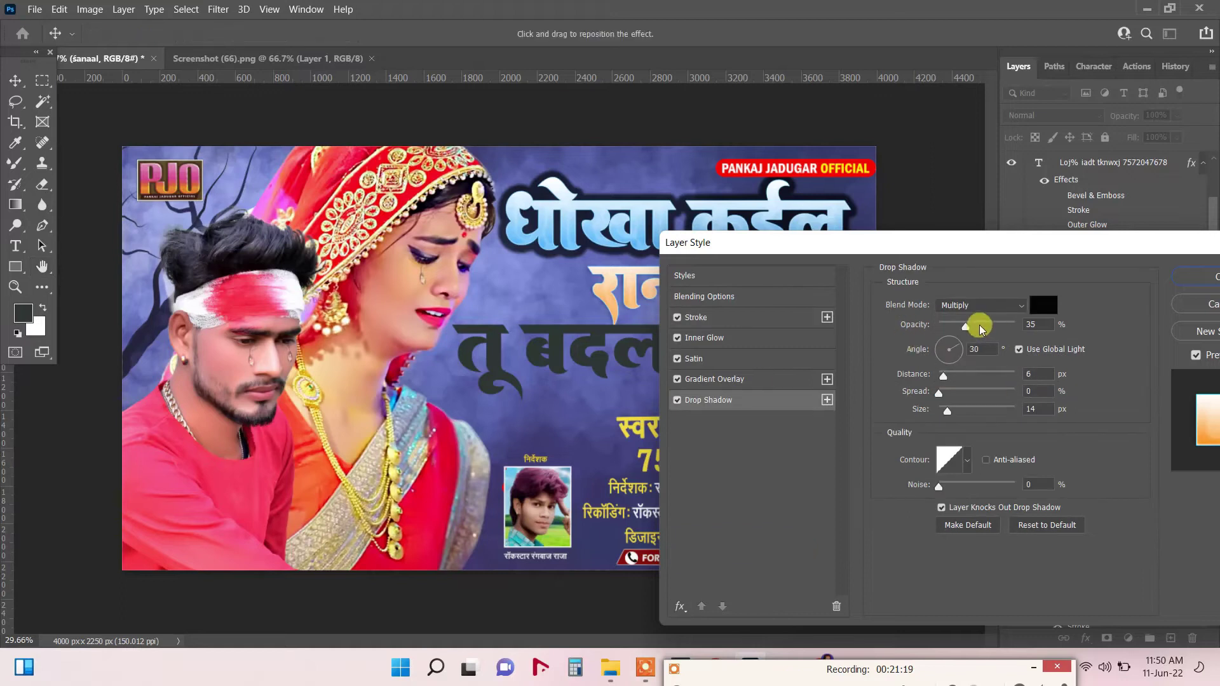
{"action": "left_click_drag", "start_coordinate": [975, 394], "coordinate": [955, 410]}
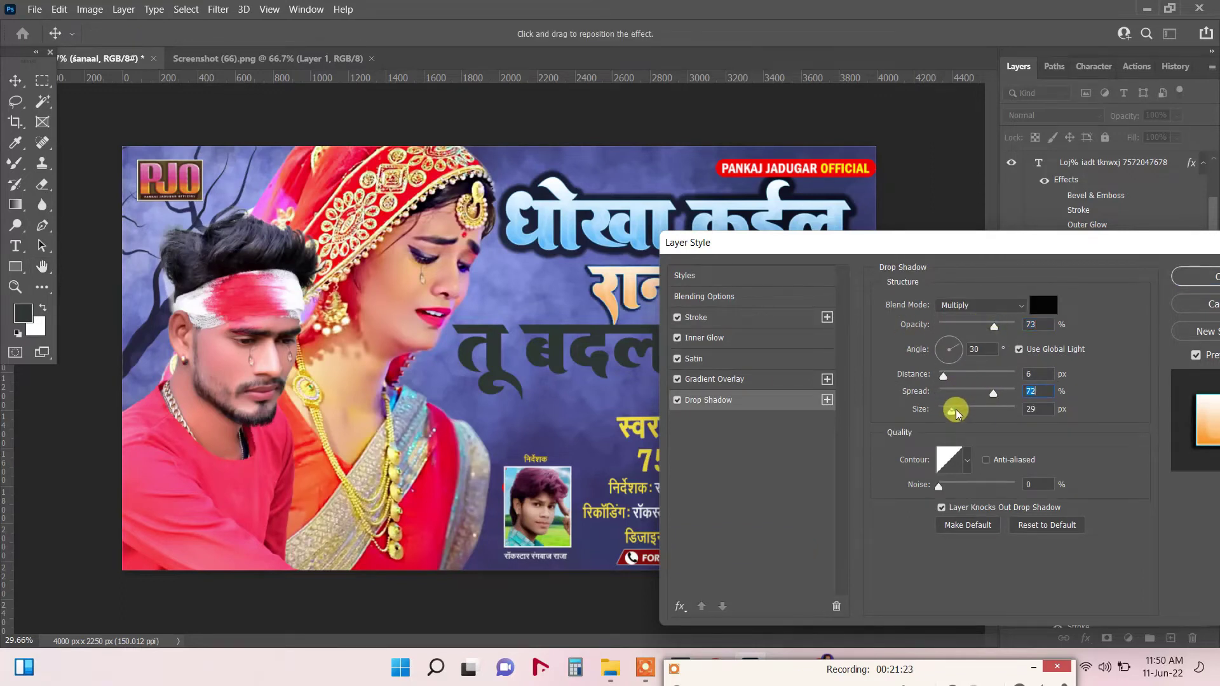
{"action": "left_click_drag", "start_coordinate": [969, 252], "coordinate": [670, 355]}
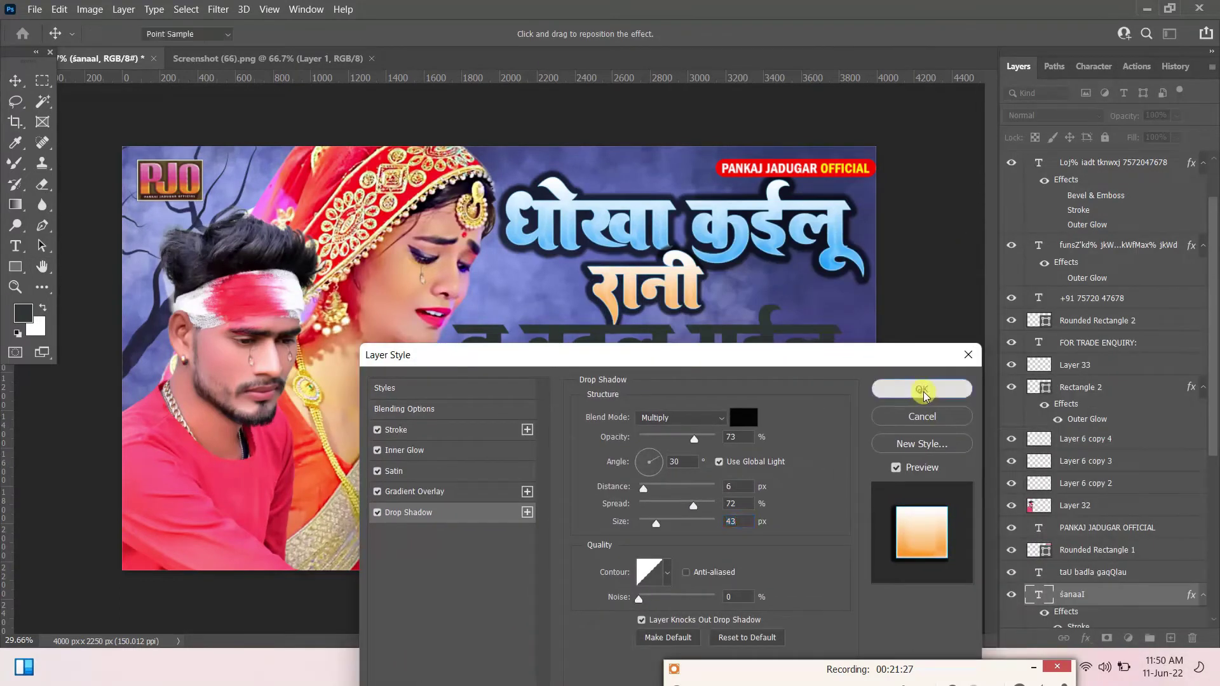
{"action": "left_click", "coordinate": [921, 389]}
{"action": "left_click", "coordinate": [1034, 667]}
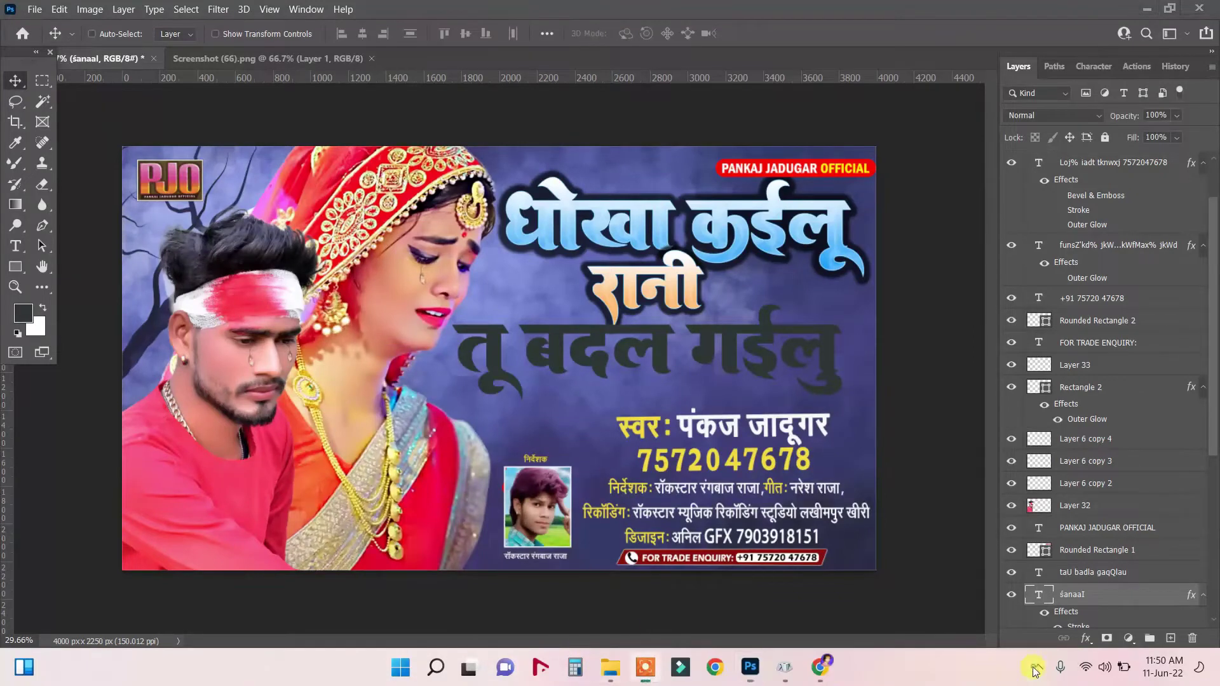
{"action": "left_click", "coordinate": [820, 667]}
{"action": "left_click", "coordinate": [183, 25]}
{"action": "left_click", "coordinate": [428, 77]}
{"action": "type", "text": "tu"}
{"action": "key", "text": "alt+Tab"}
- Apply the blue-to-white preset style to the तू बदल गईलु title line
{"action": "right_click", "coordinate": [666, 360]}
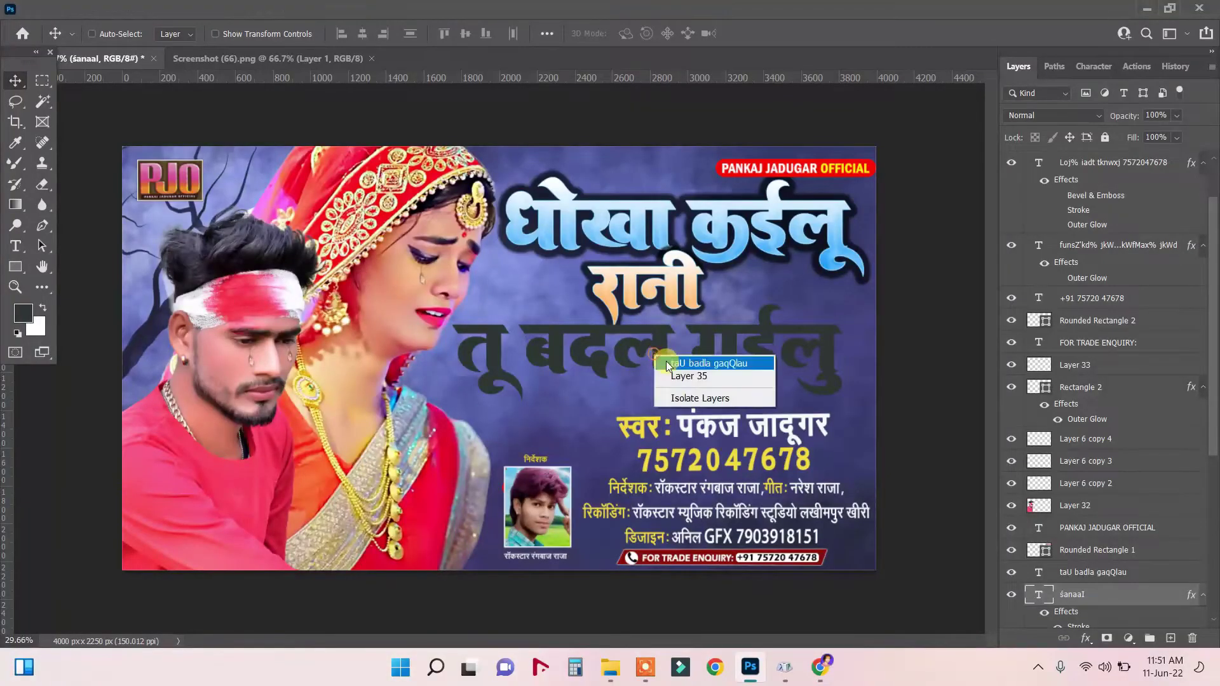
{"action": "left_click", "coordinate": [699, 363]}
{"action": "left_click", "coordinate": [1083, 639]}
{"action": "left_click", "coordinate": [1130, 588]}
{"action": "left_click_drag", "start_coordinate": [630, 269], "coordinate": [925, 235]}
{"action": "left_click", "coordinate": [789, 261]}
{"action": "left_click", "coordinate": [939, 272]}
- Move the white stop of the तू बदल गईलु line's gradient overlay to about 73%
{"action": "left_click", "coordinate": [814, 363]}
{"action": "left_click", "coordinate": [1021, 330]}
{"action": "left_click_drag", "start_coordinate": [1155, 459], "coordinate": [1076, 459]}
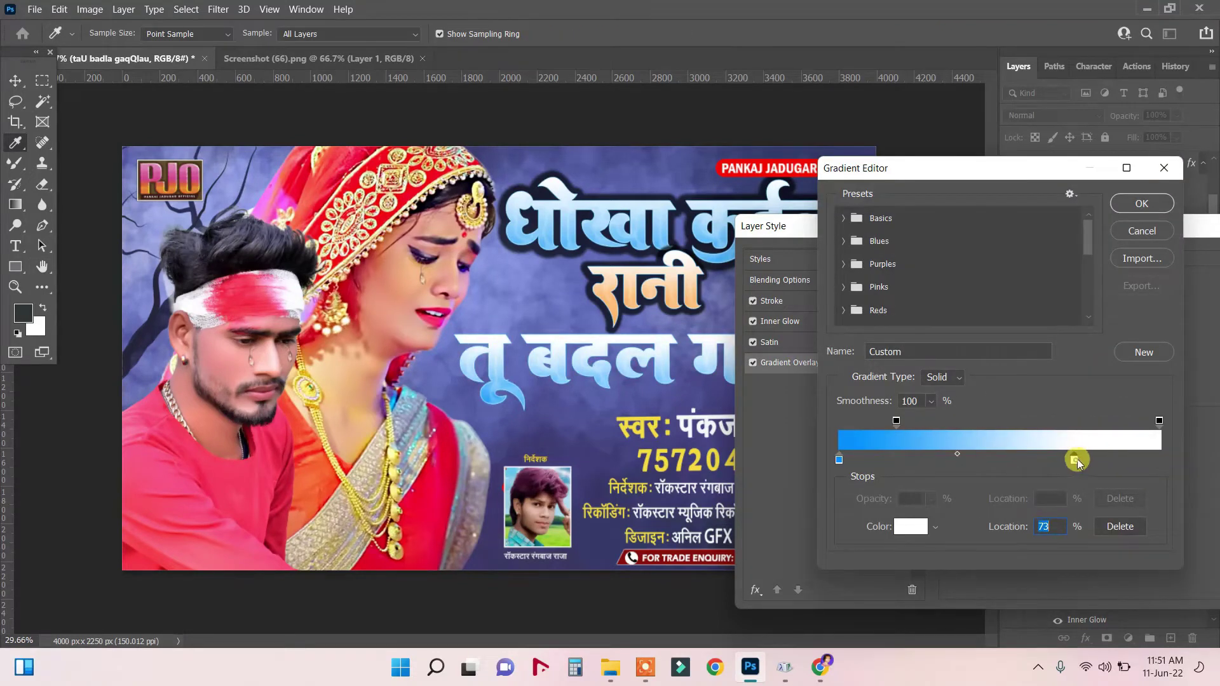
{"action": "left_click", "coordinate": [1142, 203]}
- Add a Multiply drop shadow to the तू बदल गईलु line with 75% opacity and 75% spread
{"action": "left_click", "coordinate": [755, 590]}
{"action": "left_click", "coordinate": [788, 550]}
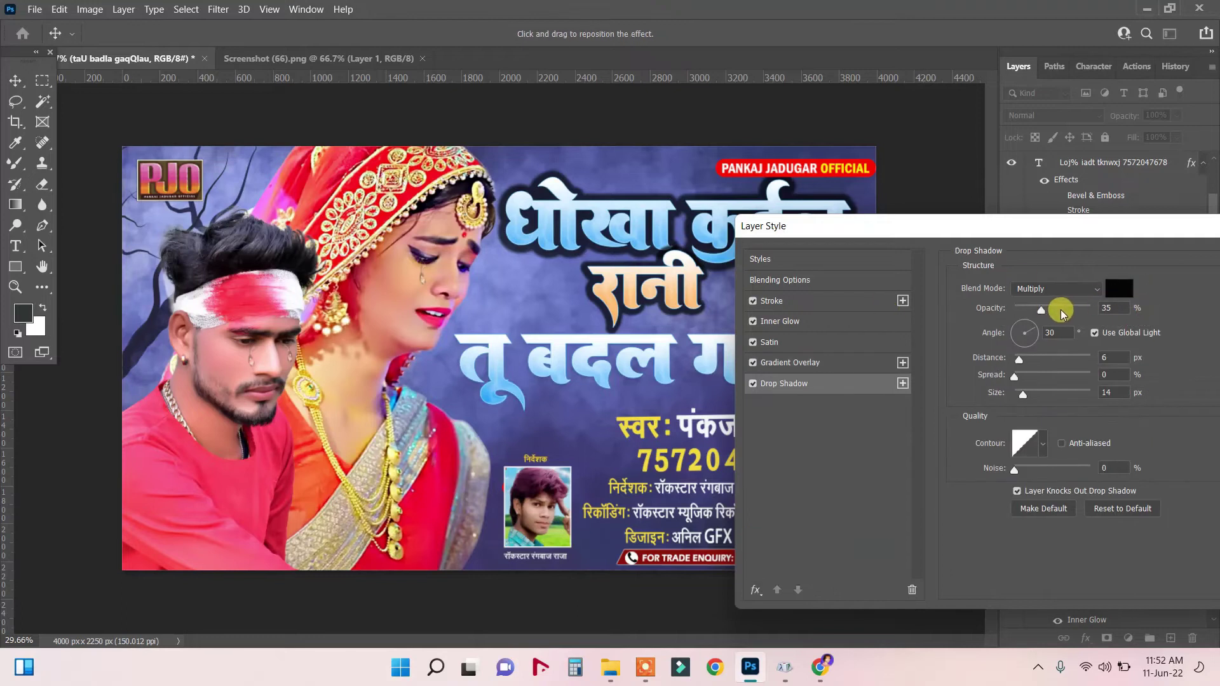
{"action": "left_click_drag", "start_coordinate": [1073, 315], "coordinate": [1073, 311]}
{"action": "left_click", "coordinate": [1072, 375]}
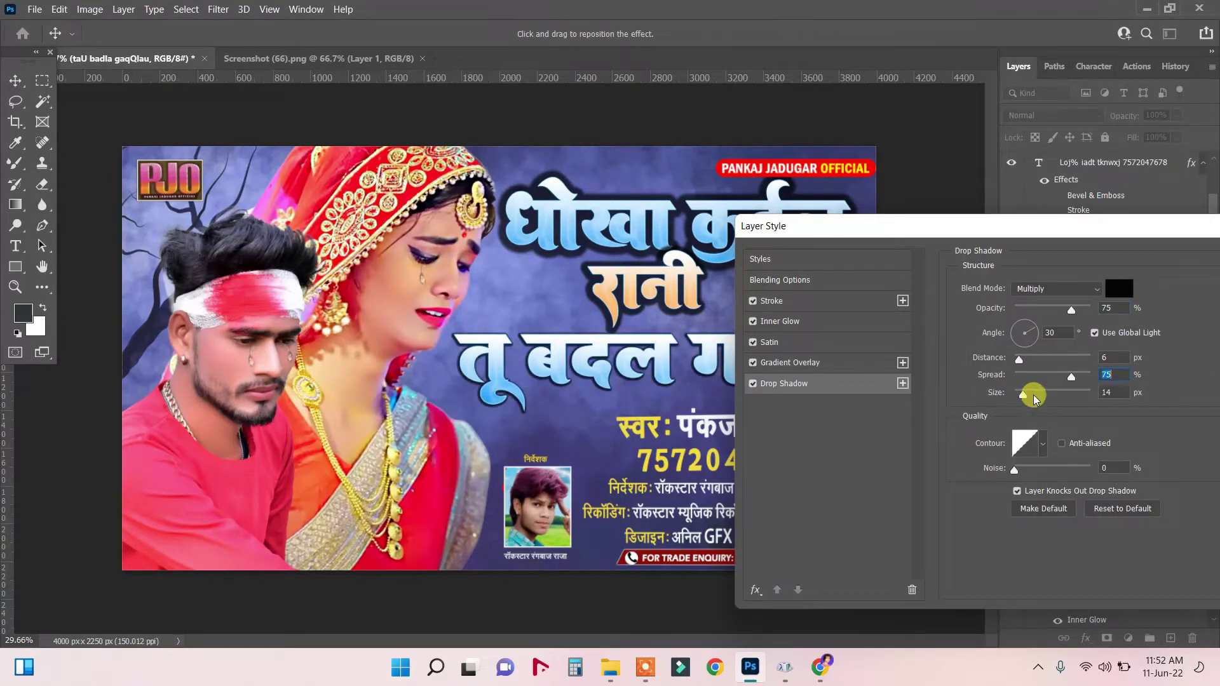
{"action": "left_click_drag", "start_coordinate": [796, 225], "coordinate": [414, 213]}
{"action": "left_click", "coordinate": [906, 250]}
- Nudge the तू बदल गईलु line slightly right and down, and fine-tune the रानी line's position between the other two
{"action": "left_click_drag", "start_coordinate": [724, 345], "coordinate": [729, 348]}
{"action": "right_click", "coordinate": [670, 303]}
{"action": "left_click", "coordinate": [690, 308]}
{"action": "left_click_drag", "start_coordinate": [675, 295], "coordinate": [647, 294]}
{"action": "right_click", "coordinate": [642, 297]}
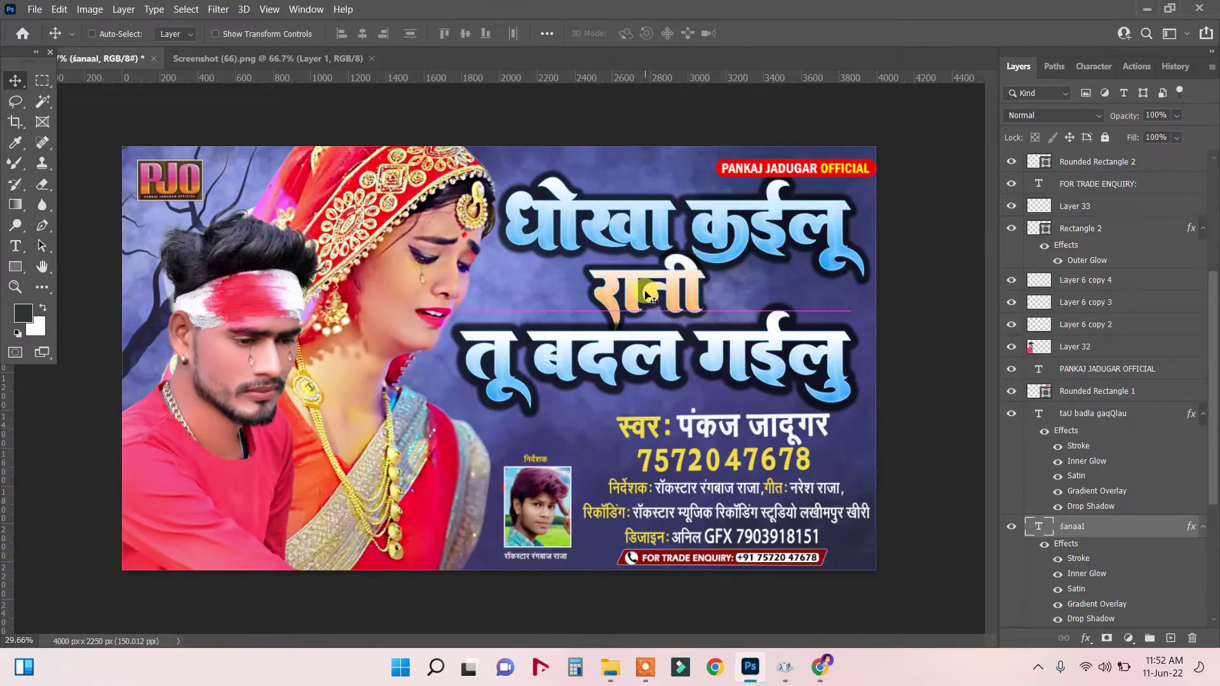
{"action": "left_click", "coordinate": [652, 353], "text": "ctrl"}
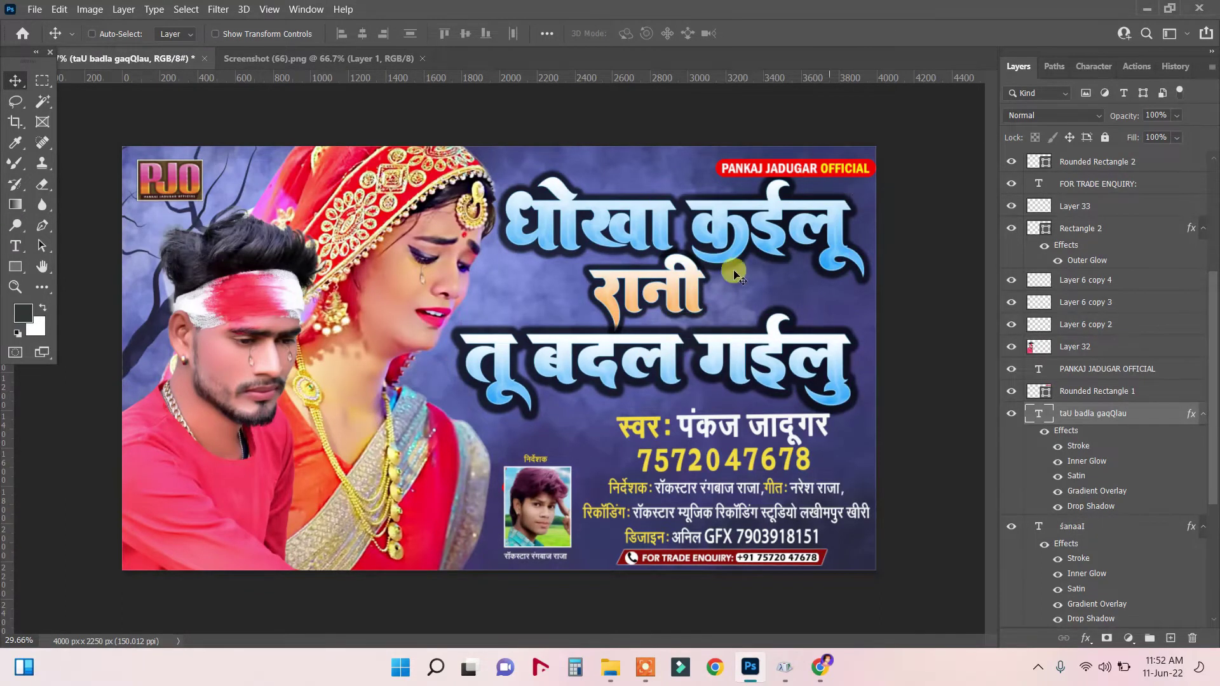
{"action": "left_click", "coordinate": [646, 292], "text": "ctrl"}
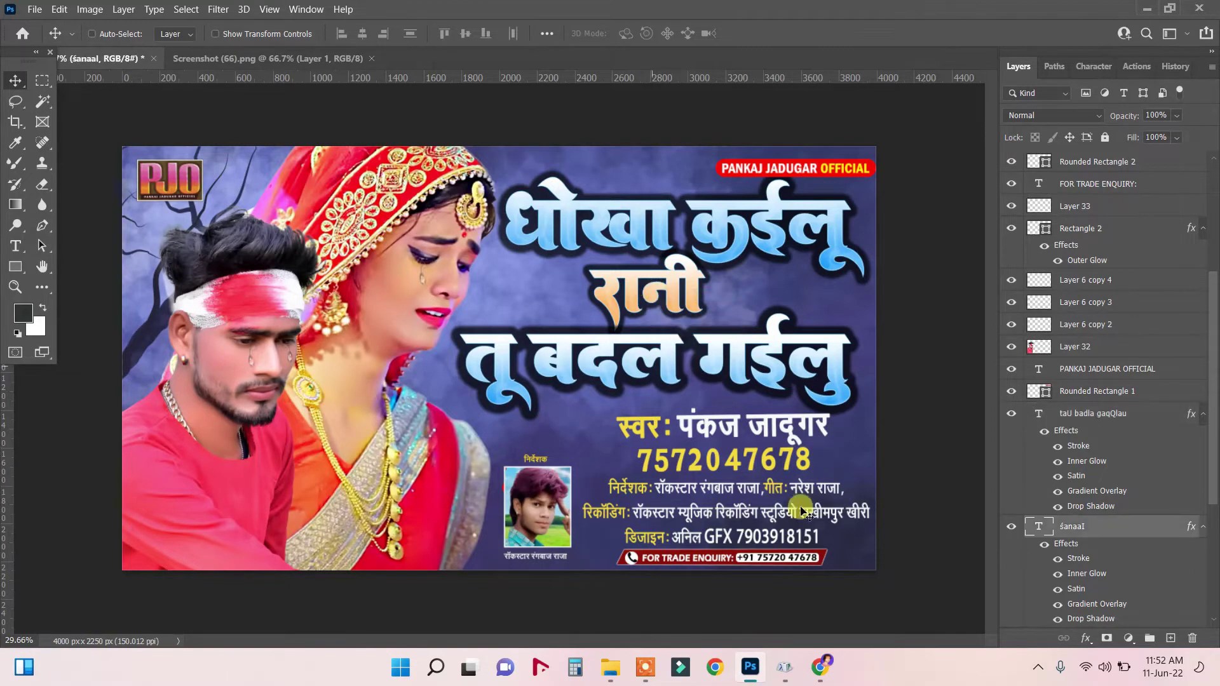
- Replace the lyricist's name after गीत in the credits with the new lyricist's full name
{"action": "scroll", "coordinate": [586, 402], "scroll_direction": "up", "scroll_amount": 2}
{"action": "left_click", "coordinate": [19, 254]}
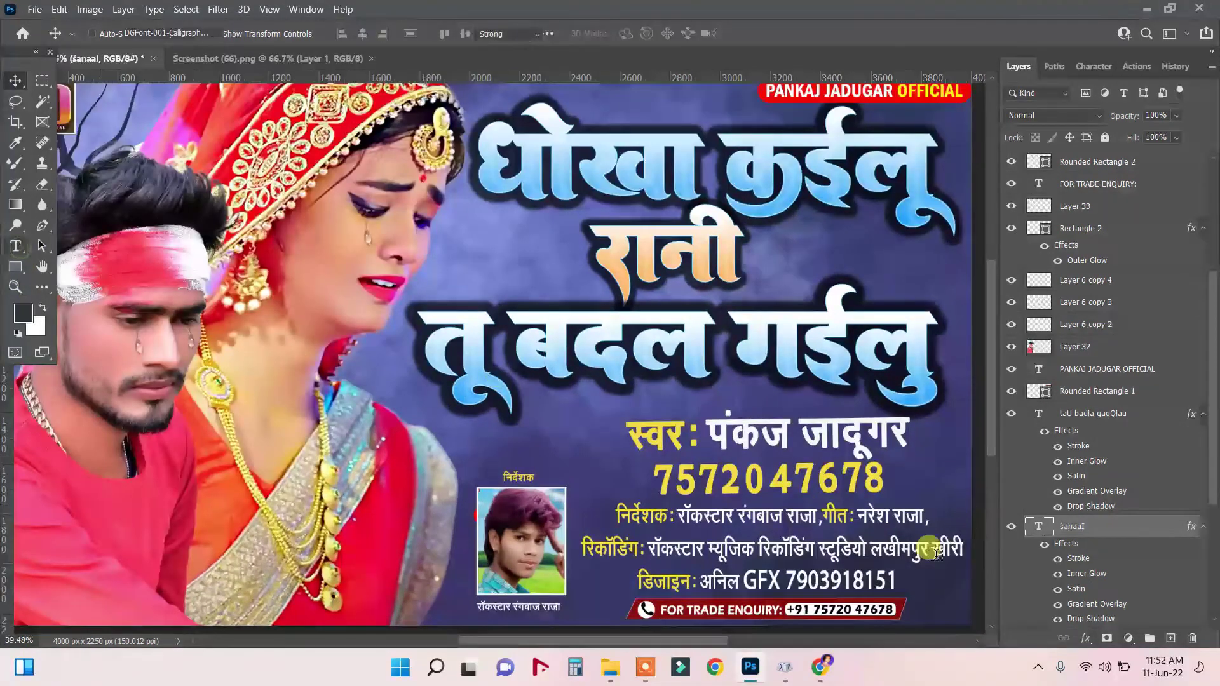
{"action": "double_click", "coordinate": [872, 515]}
{"action": "left_click", "coordinate": [923, 515], "text": "shift"}
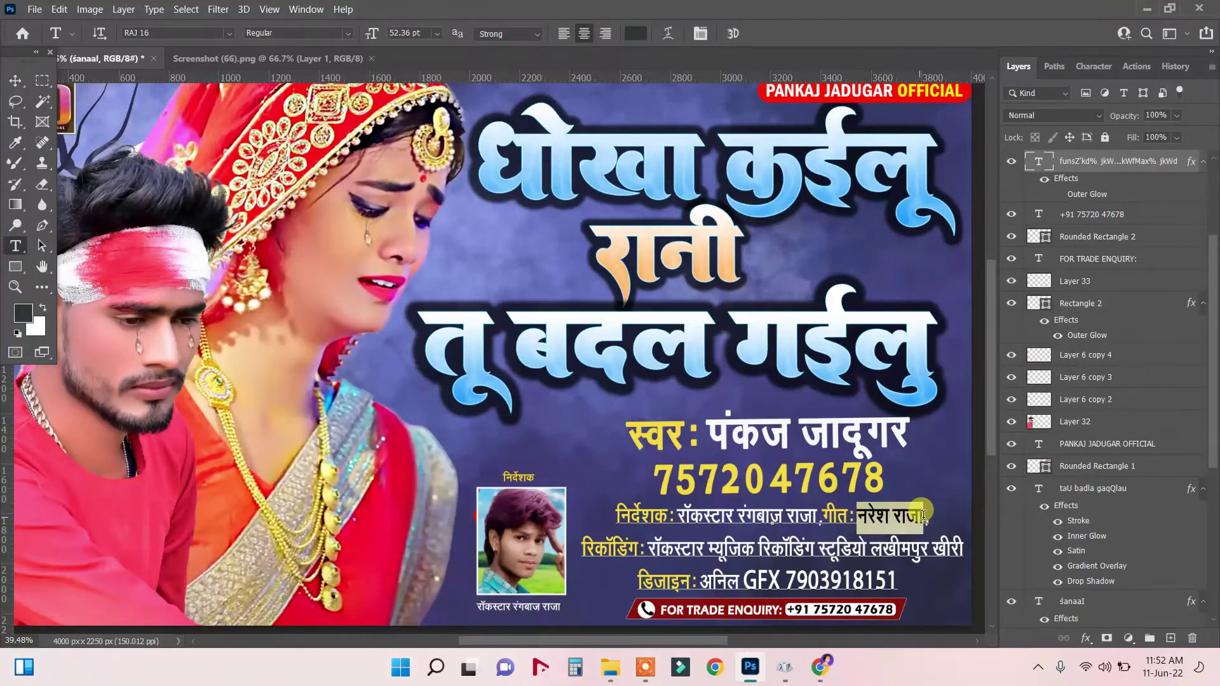
{"action": "type", "text": "d"}
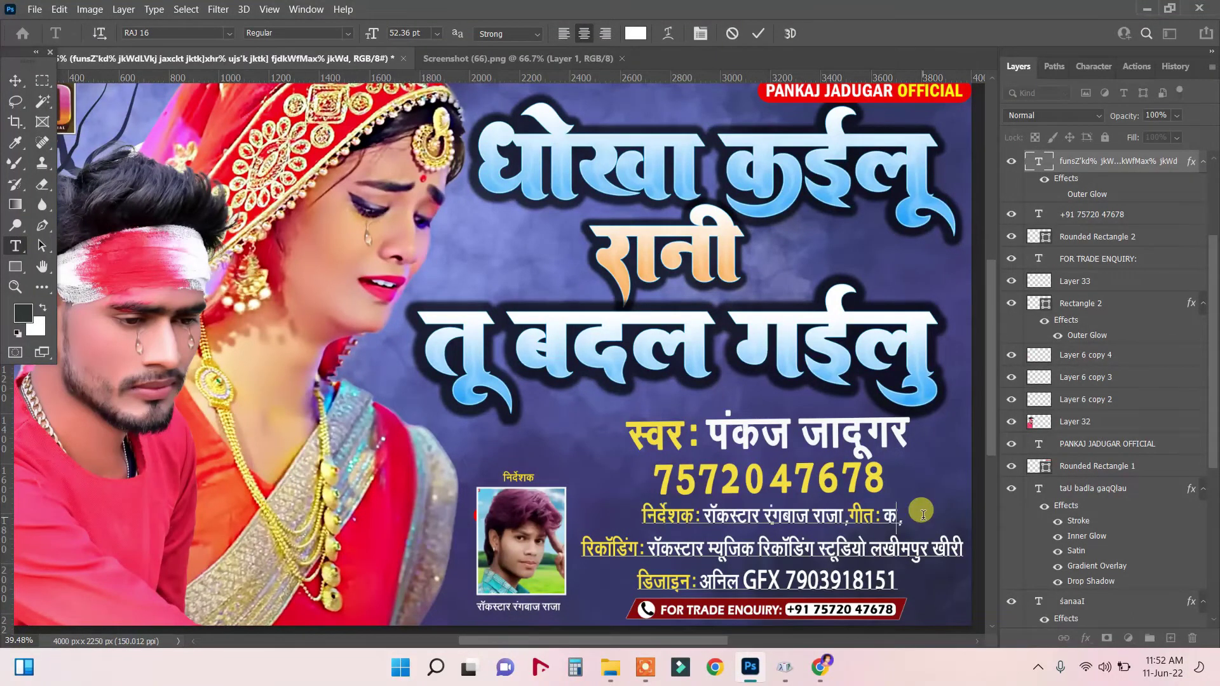
{"action": "type", "text": "j"}
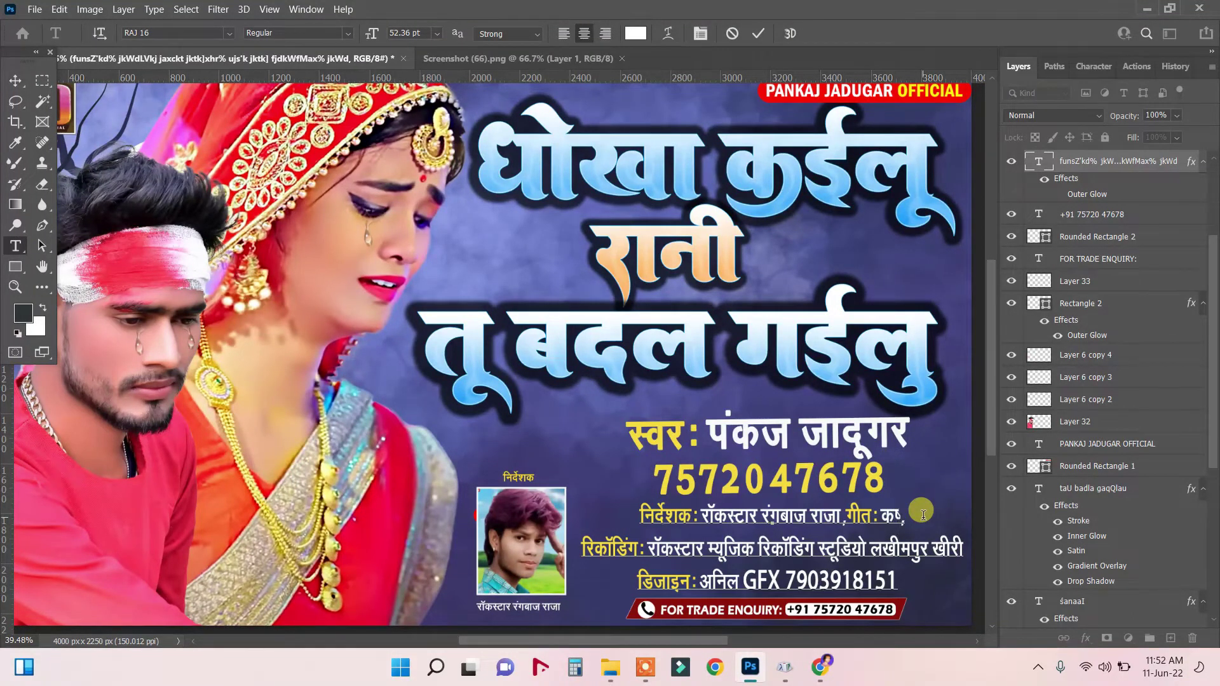
{"action": "type", "text": ".kk o"}
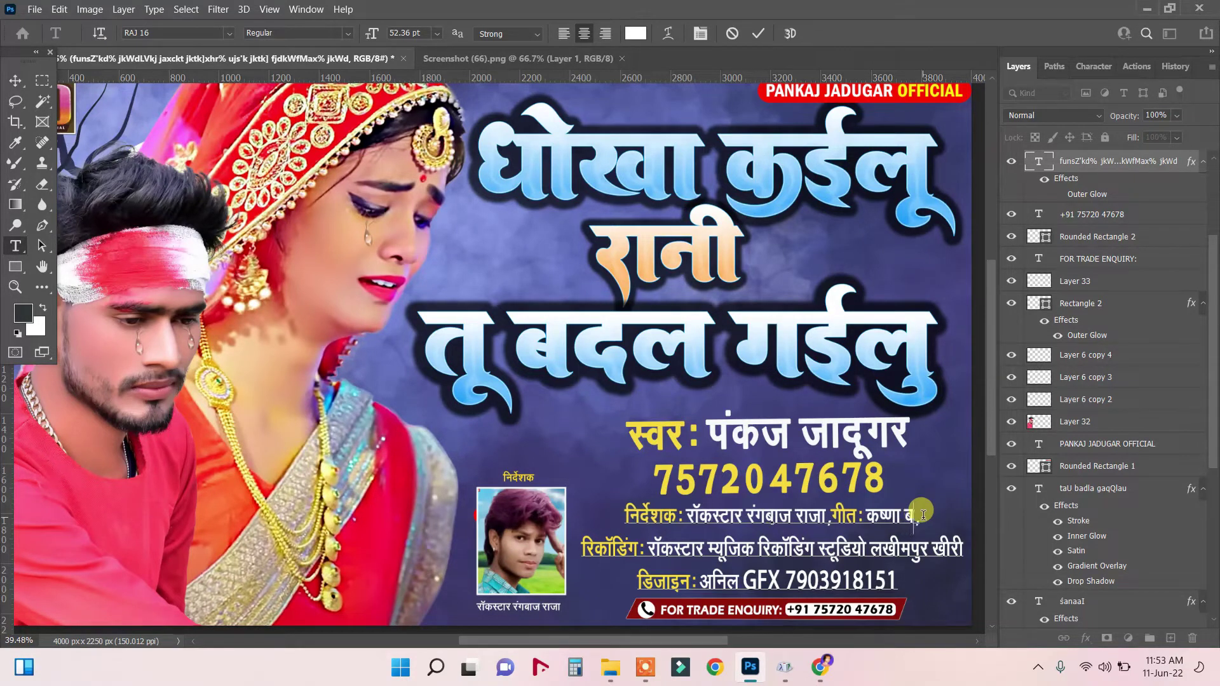
{"action": "type", "text": "nh,"}
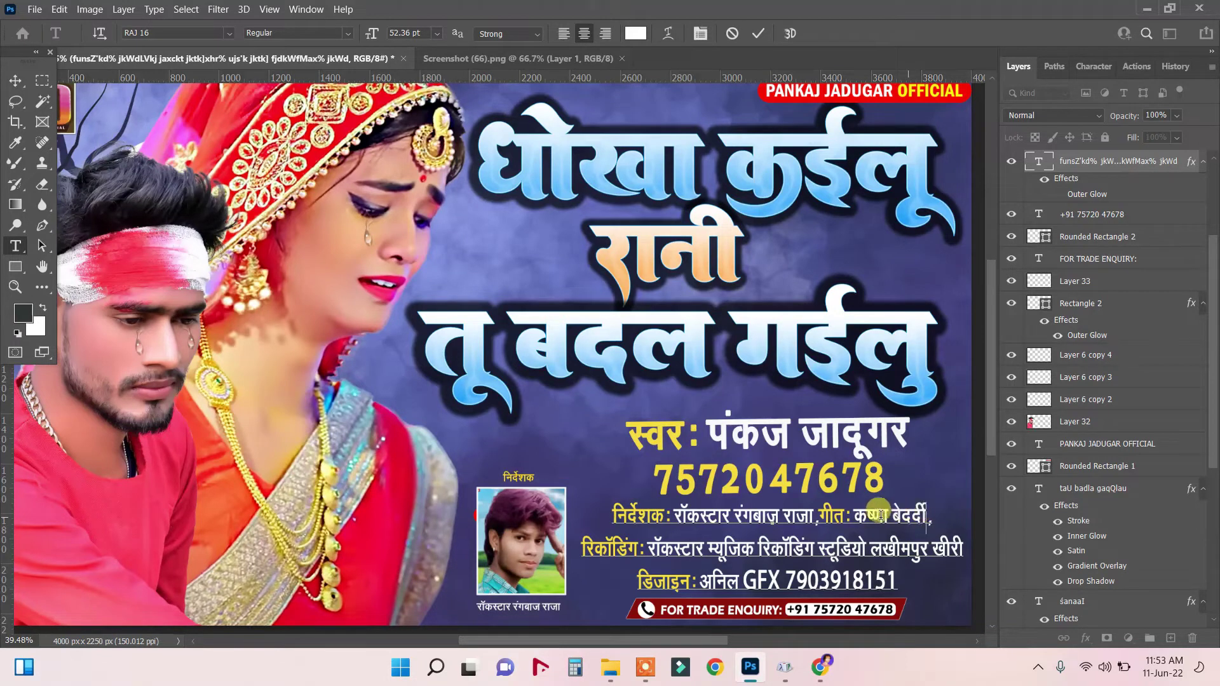
- Switch to Character Map and copy the U+00F8 vowel sign from the RAJ 16 font
{"action": "left_click", "coordinate": [786, 668]}
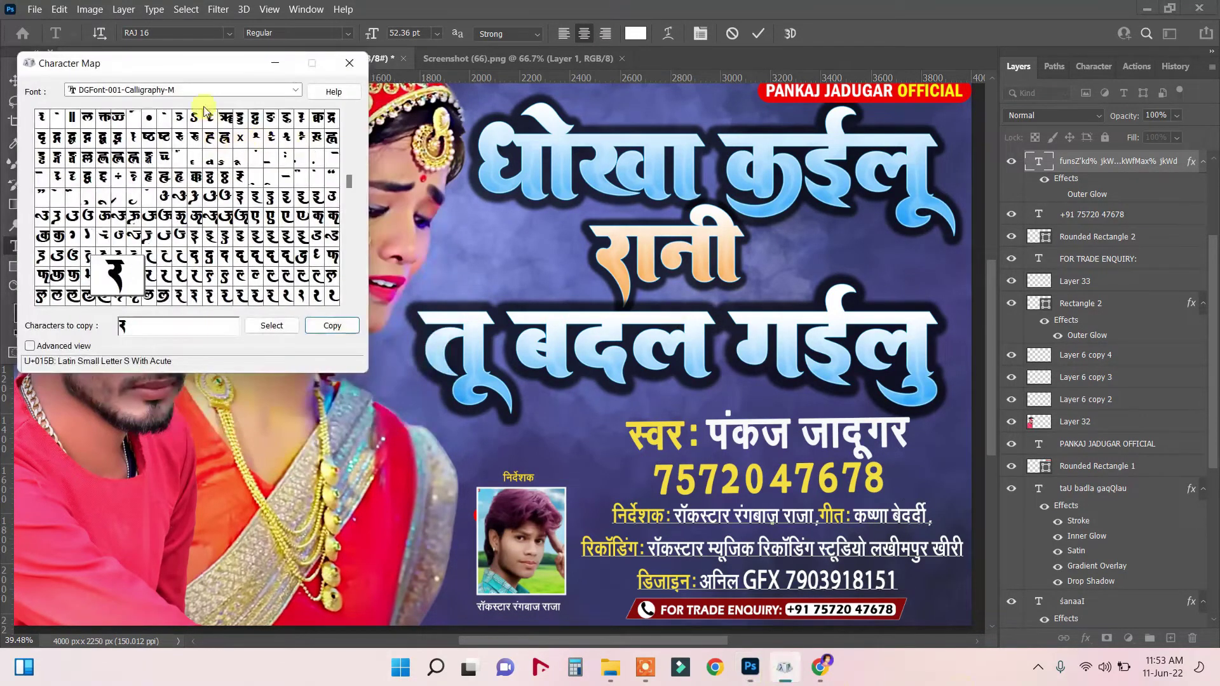
{"action": "key", "text": "r"}
{"action": "key", "text": "r"}
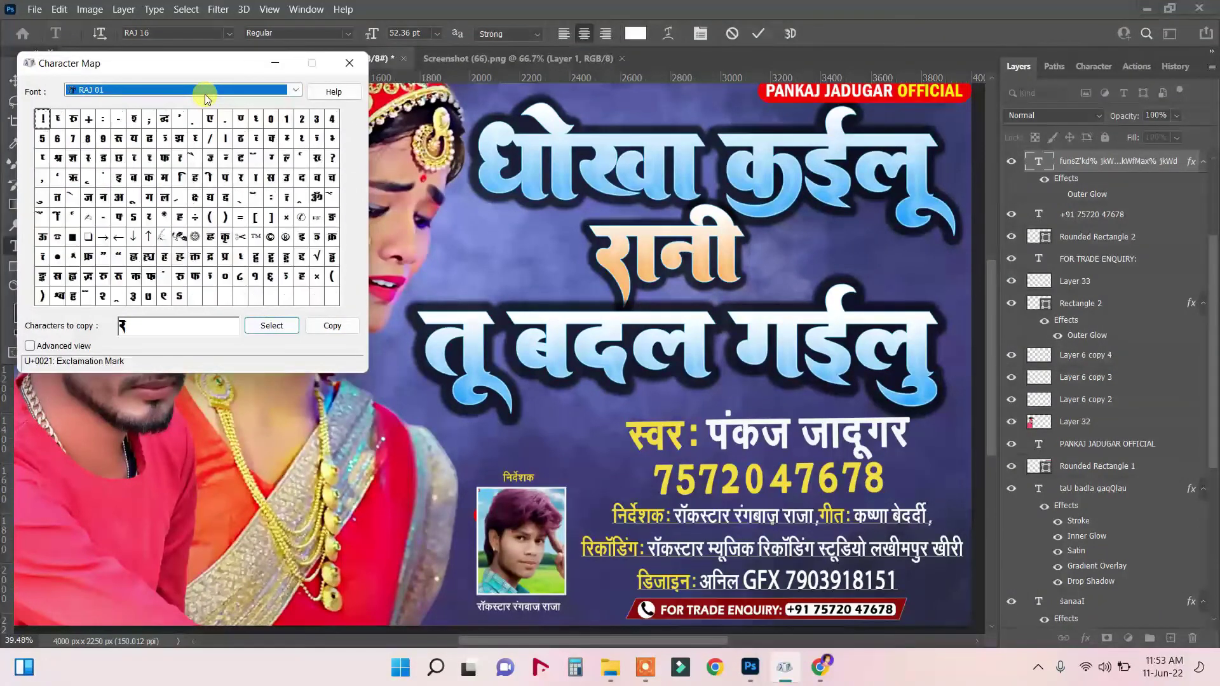
{"action": "left_click", "coordinate": [205, 96]}
{"action": "left_click", "coordinate": [108, 155]}
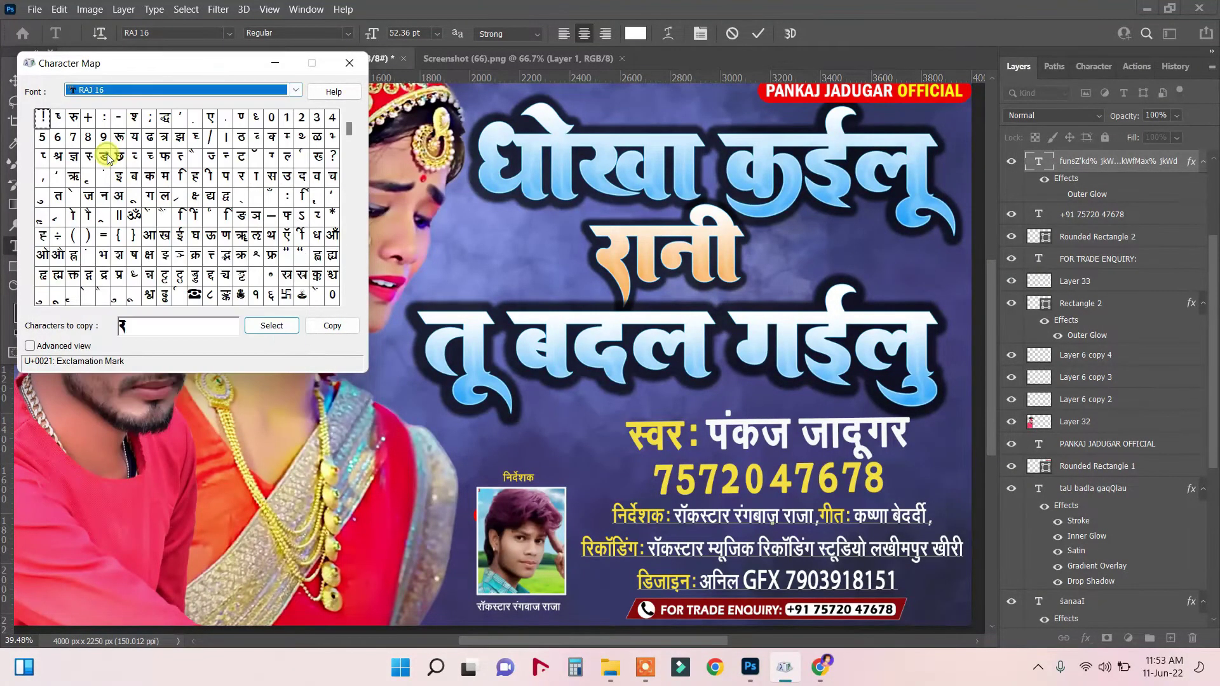
{"action": "left_click", "coordinate": [72, 296]}
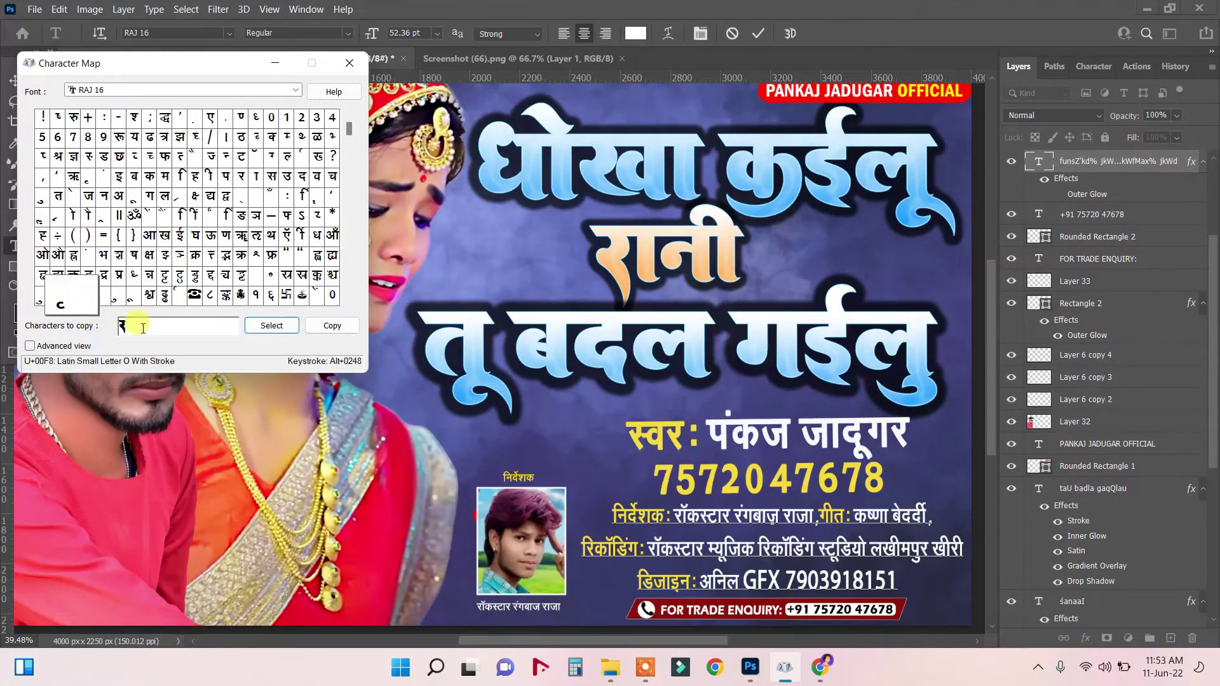
{"action": "left_click", "coordinate": [271, 326]}
{"action": "left_click", "coordinate": [332, 326]}
- Paste the copied vowel sign after the first letter of the lyricist's name in the Photoshop credits text
{"action": "left_click", "coordinate": [953, 512]}
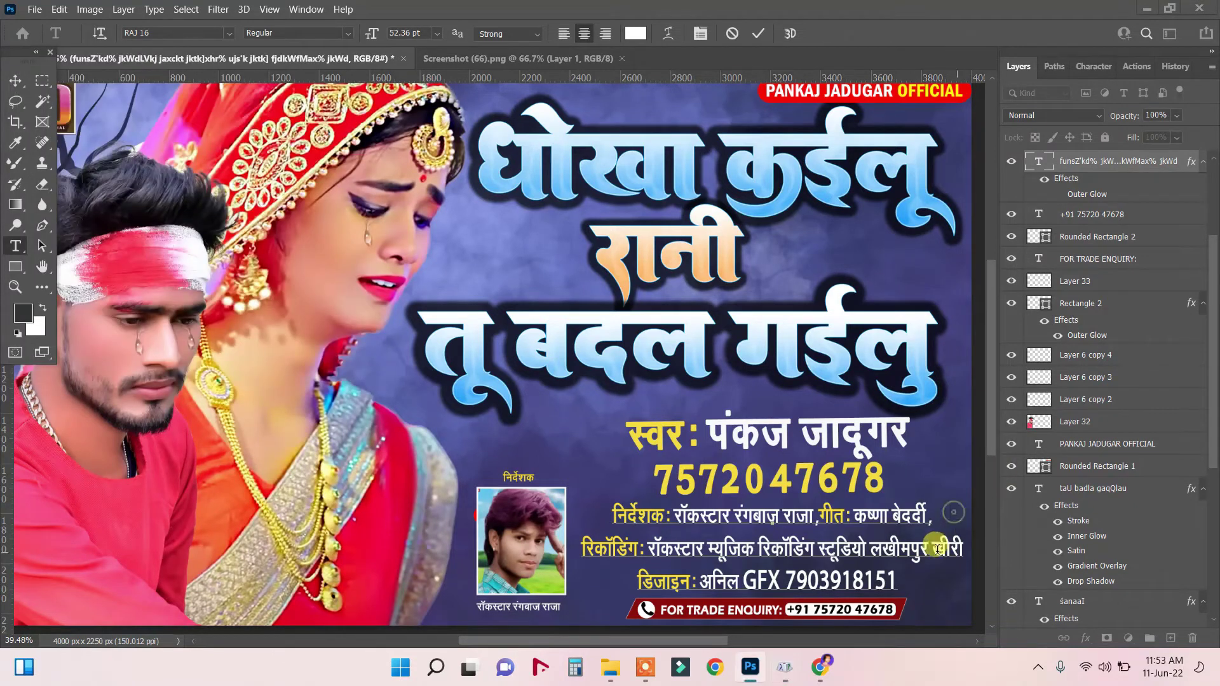
{"action": "left_click", "coordinate": [883, 527]}
{"action": "right_click", "coordinate": [871, 520]}
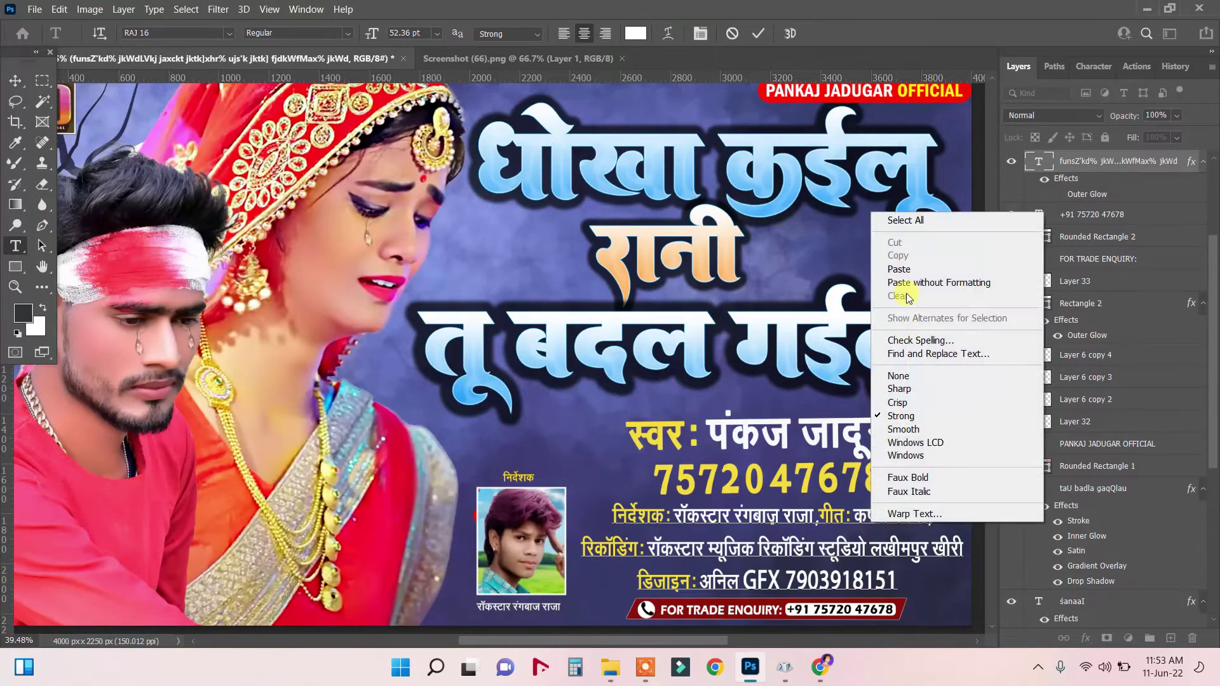
{"action": "left_click", "coordinate": [890, 269]}
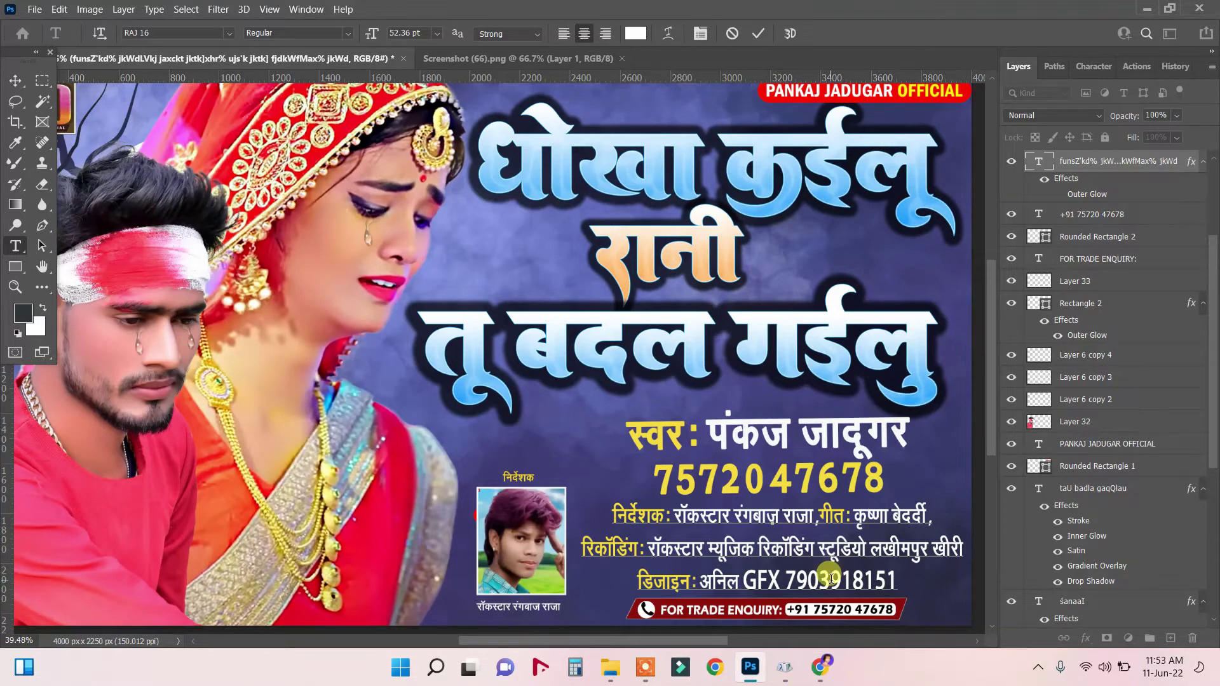
- Set the leading of the credits text block to 58 pt and shift the block slightly down
{"action": "left_click", "coordinate": [8, 81]}
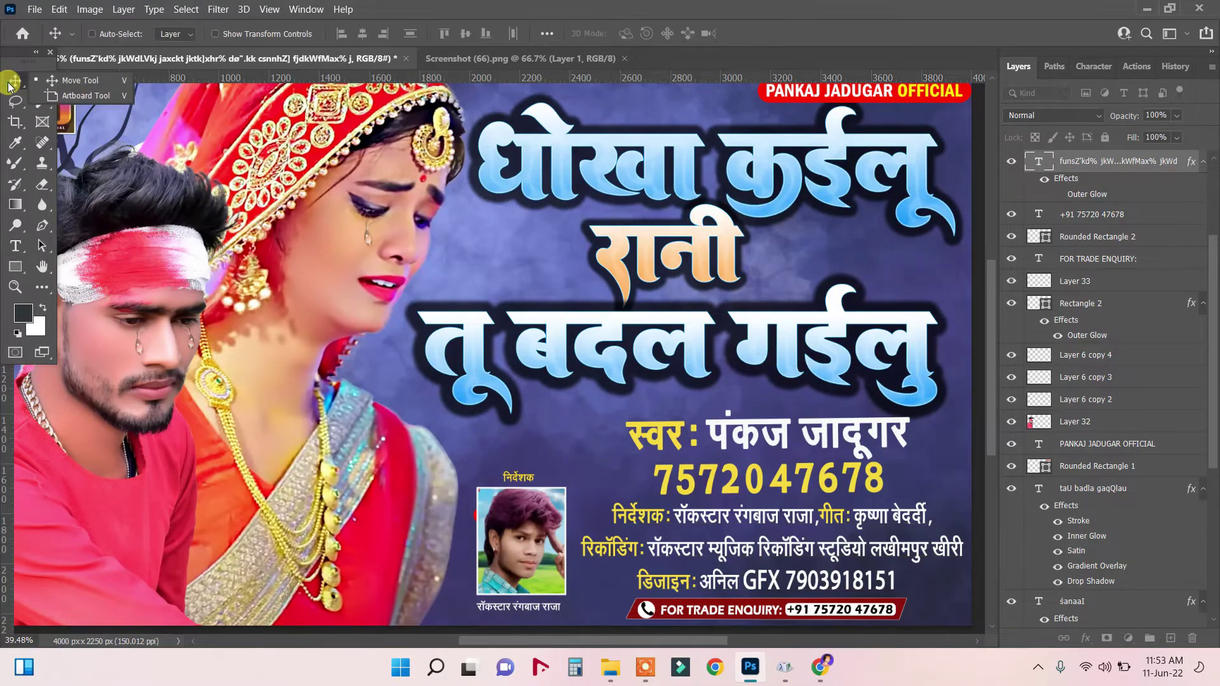
{"action": "right_click", "coordinate": [773, 512]}
{"action": "left_click", "coordinate": [797, 520]}
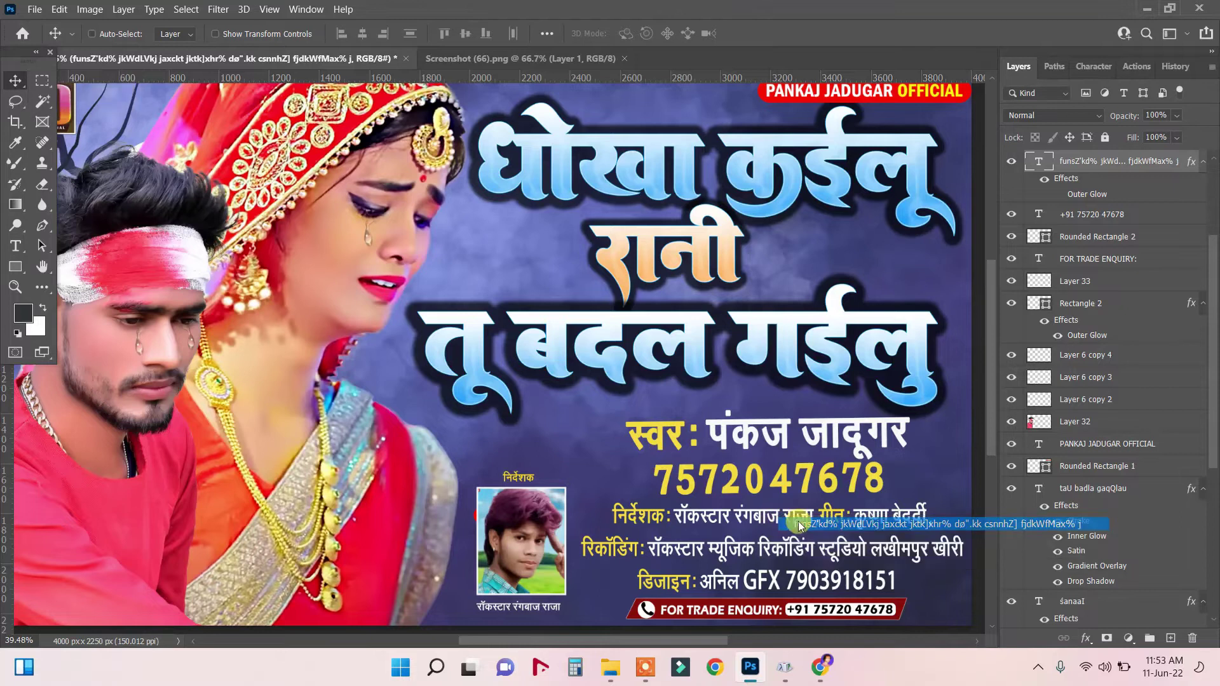
{"action": "left_click", "coordinate": [1093, 66]}
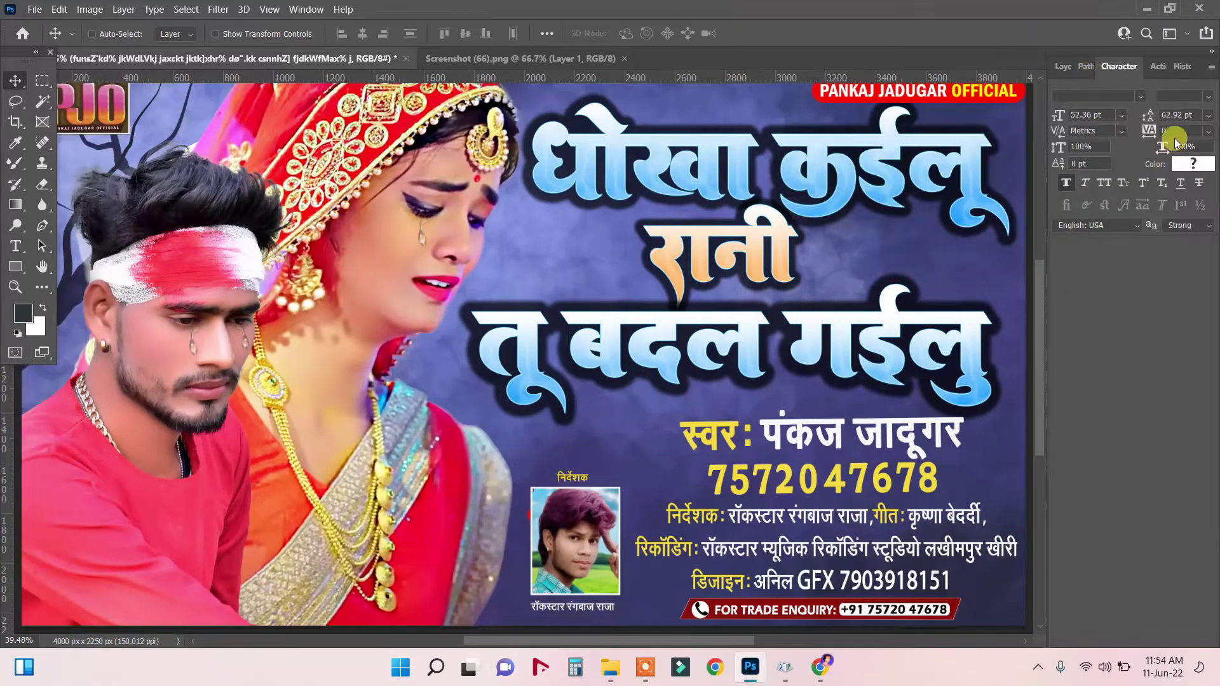
{"action": "key", "text": "Return"}
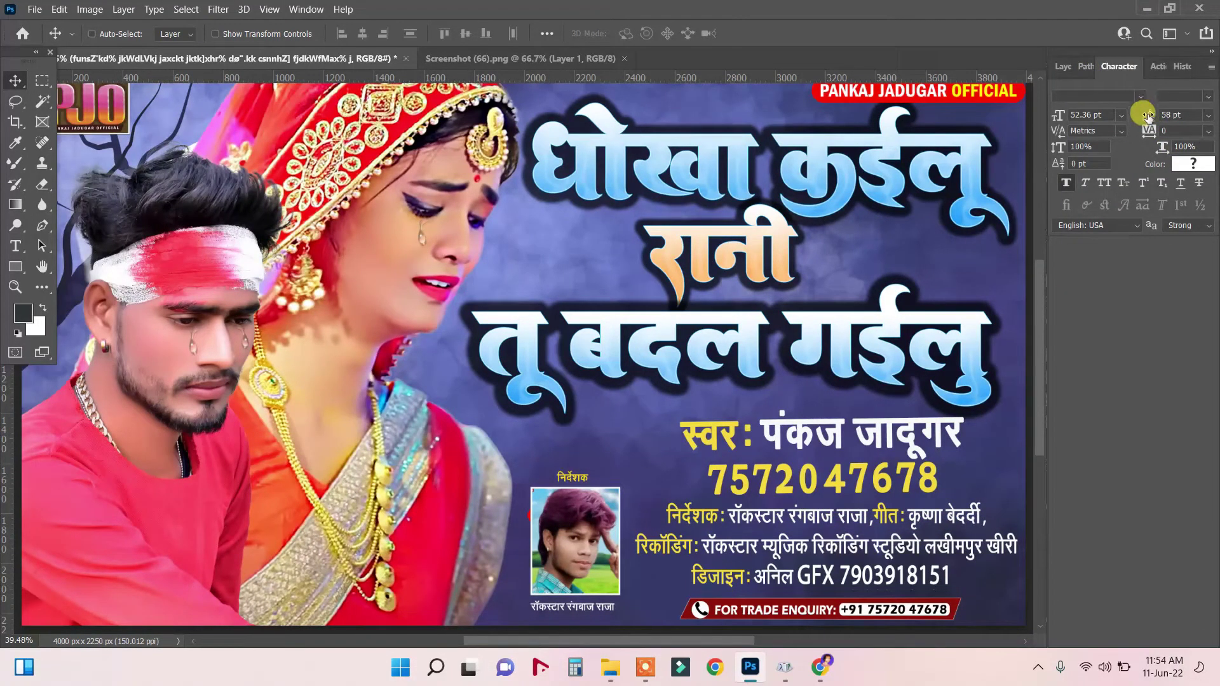
{"action": "right_click", "coordinate": [851, 518]}
{"action": "left_click", "coordinate": [871, 524]}
{"action": "left_click_drag", "start_coordinate": [859, 520], "coordinate": [864, 526]}
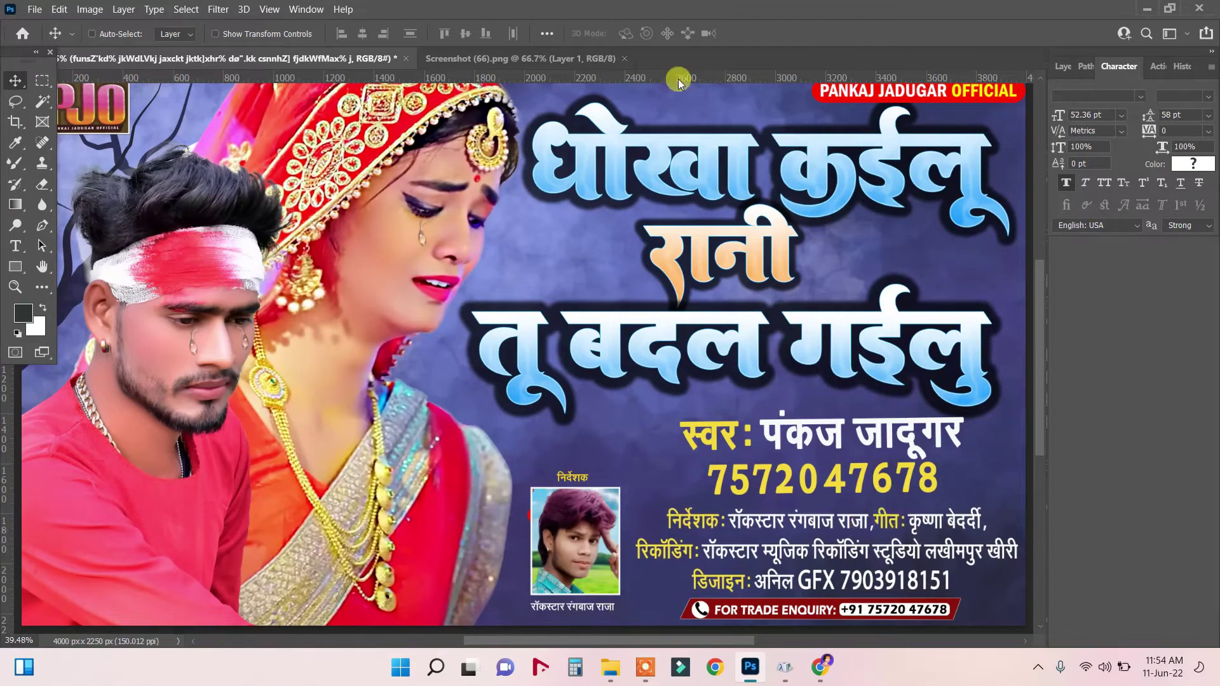
- Set the size of the GFX text and phone number in the डिजाइन credits line to 41 pt
{"action": "left_click", "coordinate": [15, 246]}
{"action": "left_click_drag", "start_coordinate": [807, 579], "coordinate": [961, 581]}
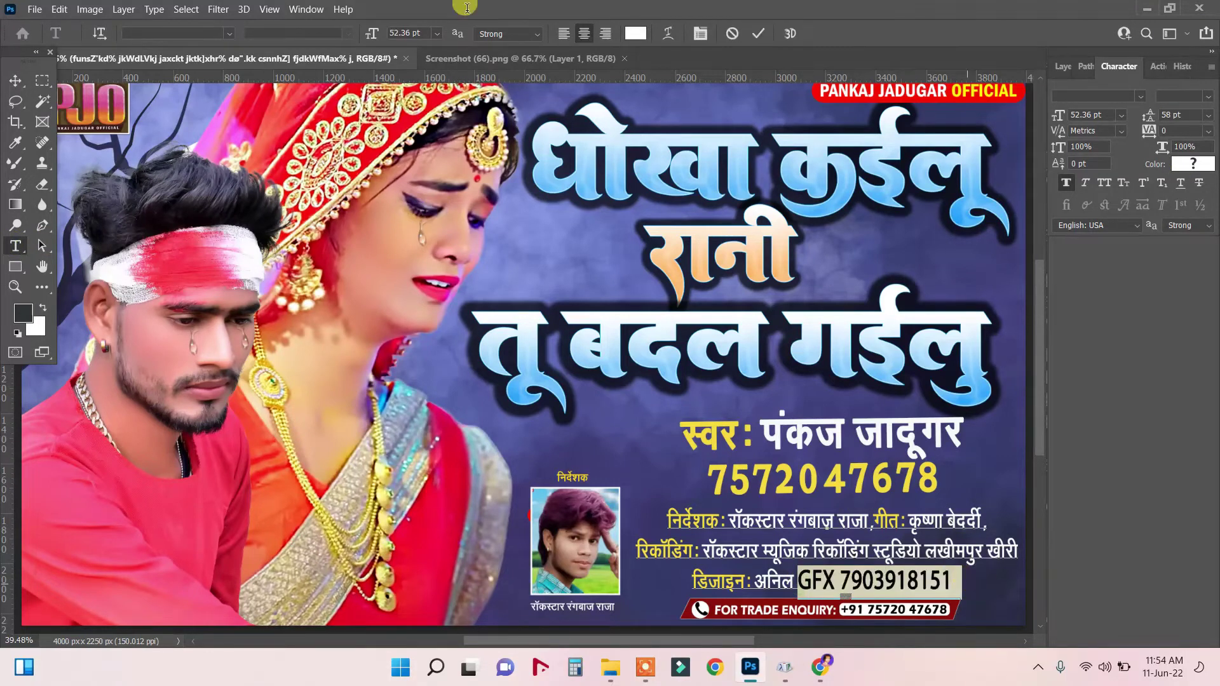
{"action": "left_click_drag", "start_coordinate": [375, 33], "coordinate": [372, 34]}
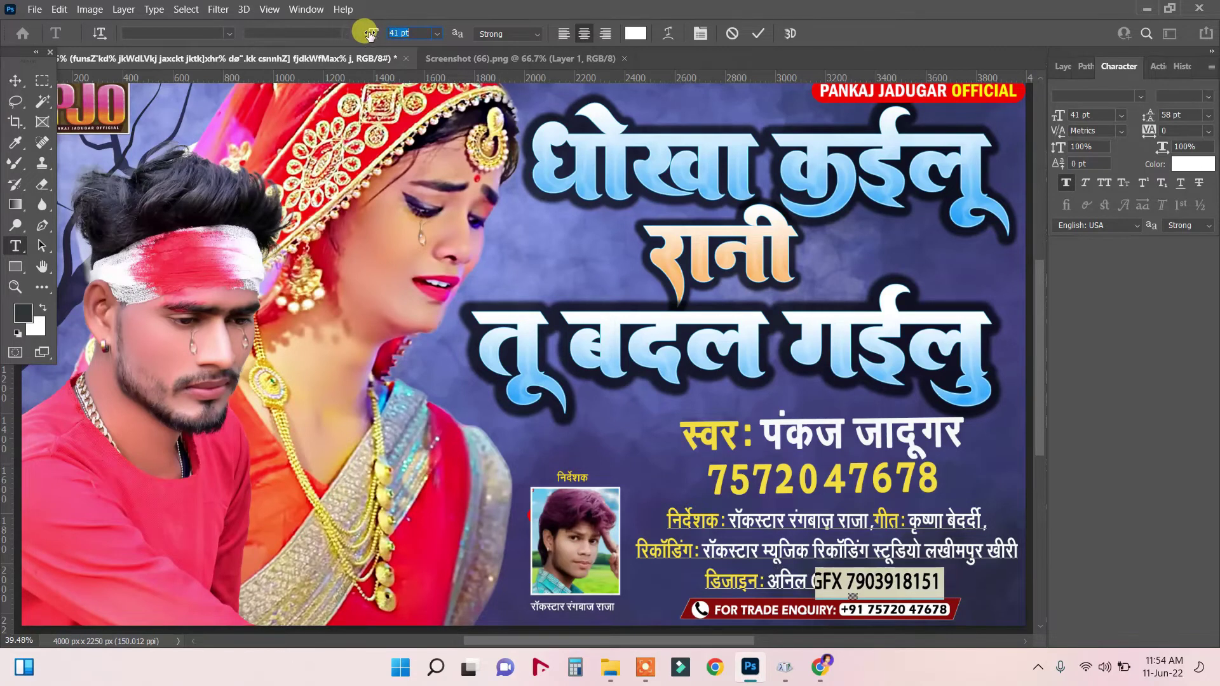
{"action": "left_click", "coordinate": [10, 78]}
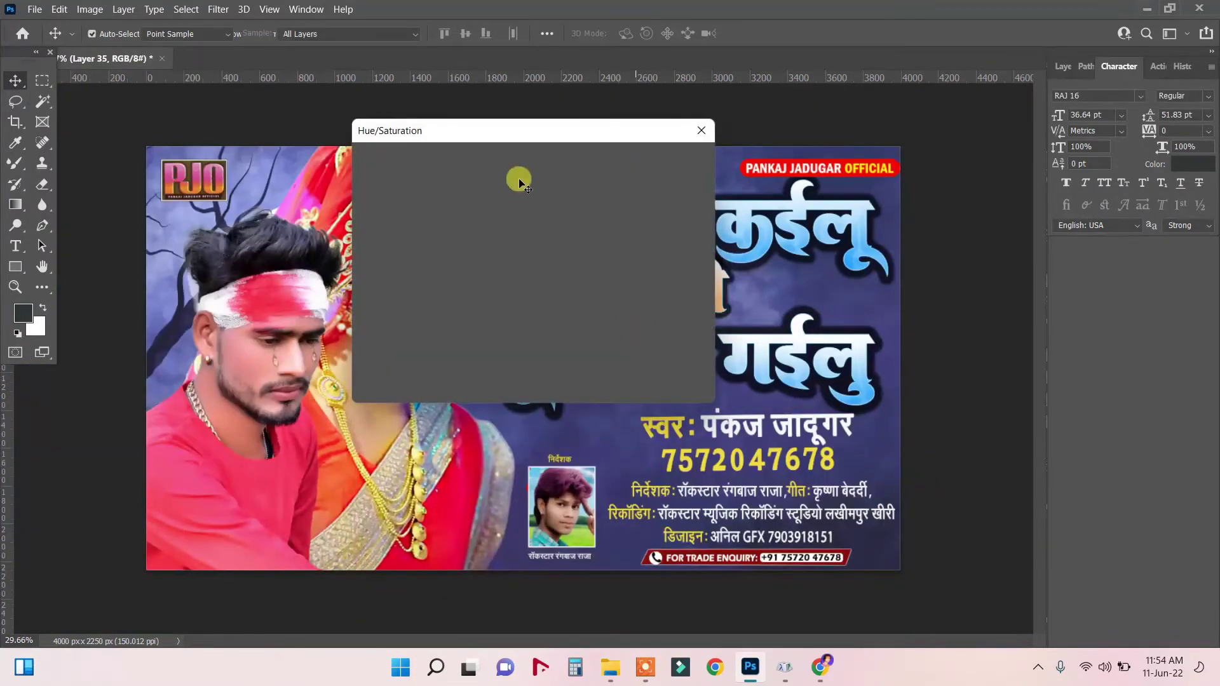
- Shift the moonlit background's hue by -39 and move the background up and right to reveal the moon
{"action": "left_click_drag", "start_coordinate": [946, 354], "coordinate": [910, 352]}
{"action": "left_click_drag", "start_coordinate": [886, 249], "coordinate": [1017, 326]}
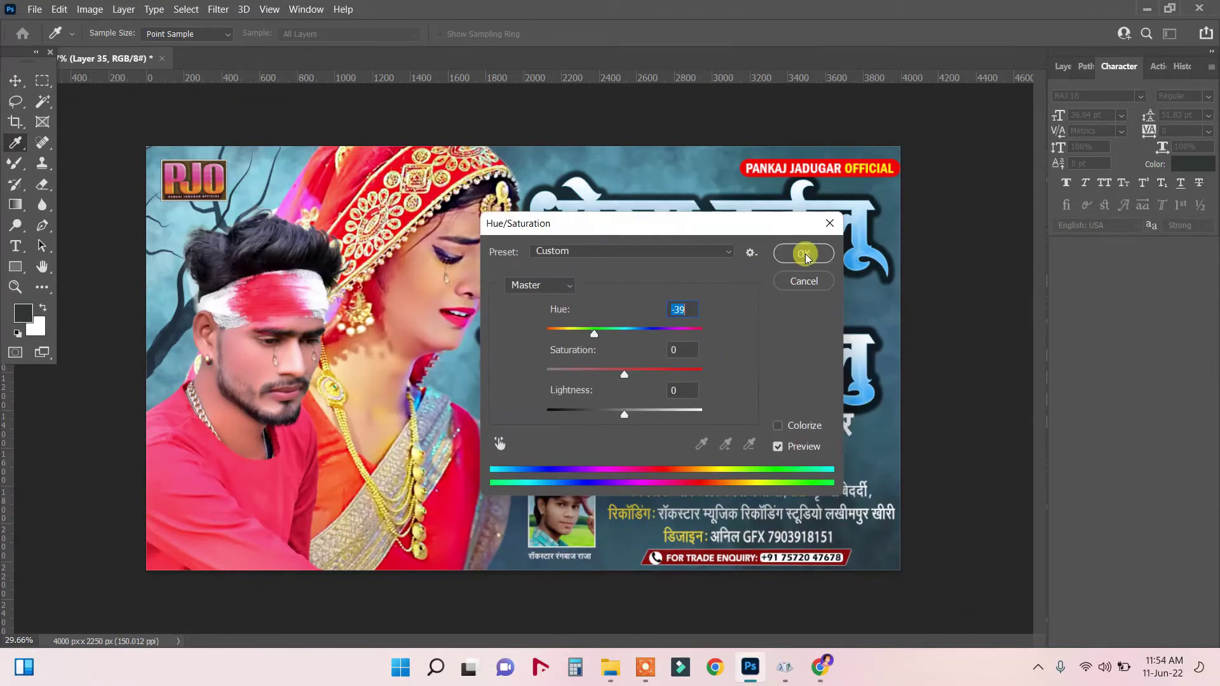
{"action": "left_click", "coordinate": [804, 254]}
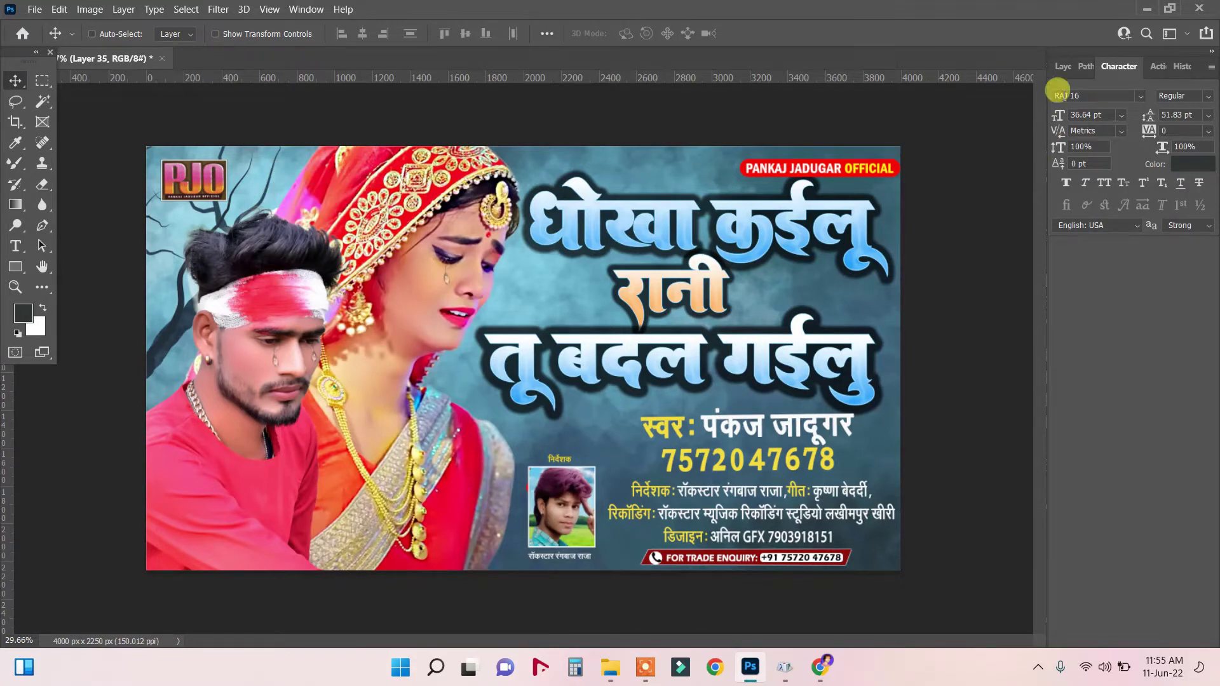
{"action": "left_click", "coordinate": [1063, 66]}
{"action": "left_click_drag", "start_coordinate": [225, 158], "coordinate": [244, 137]}
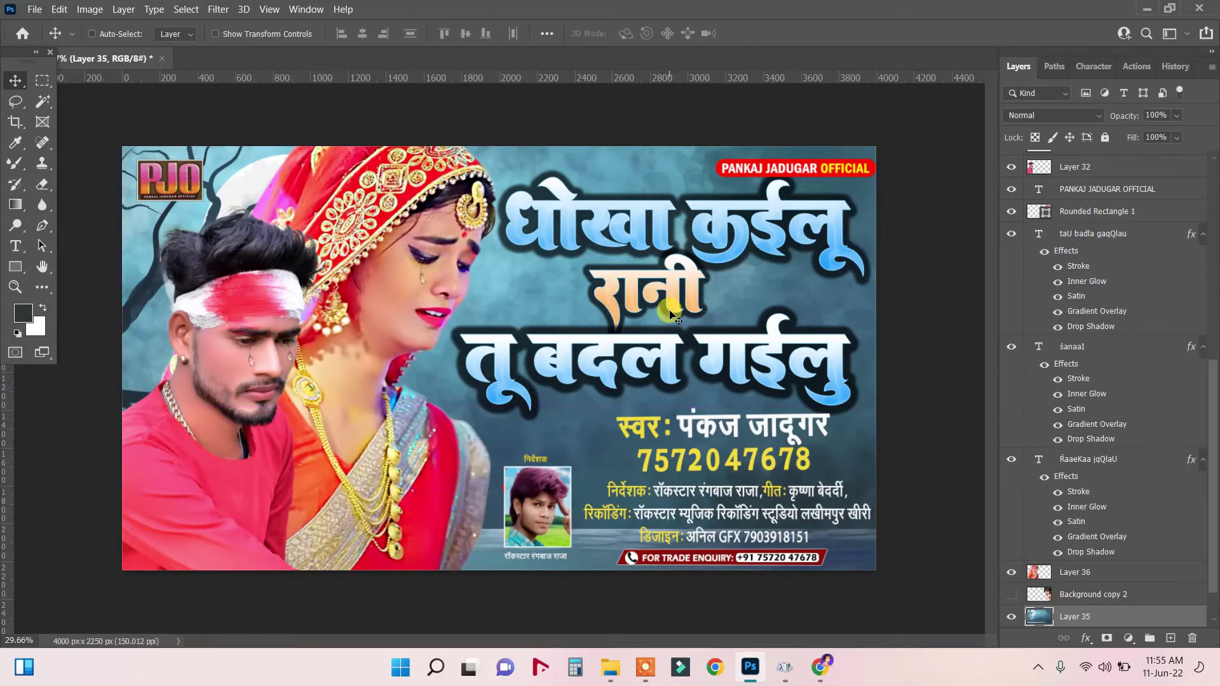
- Increase the drop shadow size of the धोखा कईलू title line to 70 px
{"action": "left_click", "coordinate": [637, 232], "text": "ctrl"}
{"action": "left_click", "coordinate": [1086, 638]}
{"action": "left_click", "coordinate": [1091, 633]}
{"action": "left_click_drag", "start_coordinate": [719, 217], "coordinate": [1074, 230]}
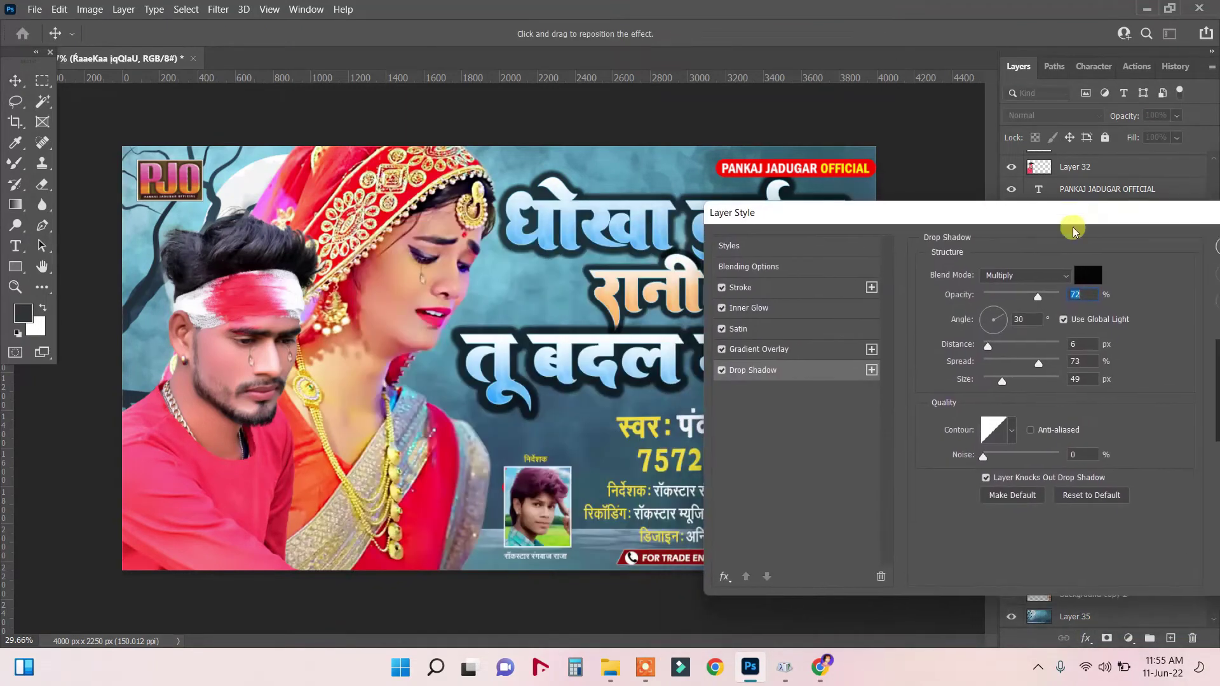
{"action": "left_click_drag", "start_coordinate": [1003, 393], "coordinate": [1007, 393]}
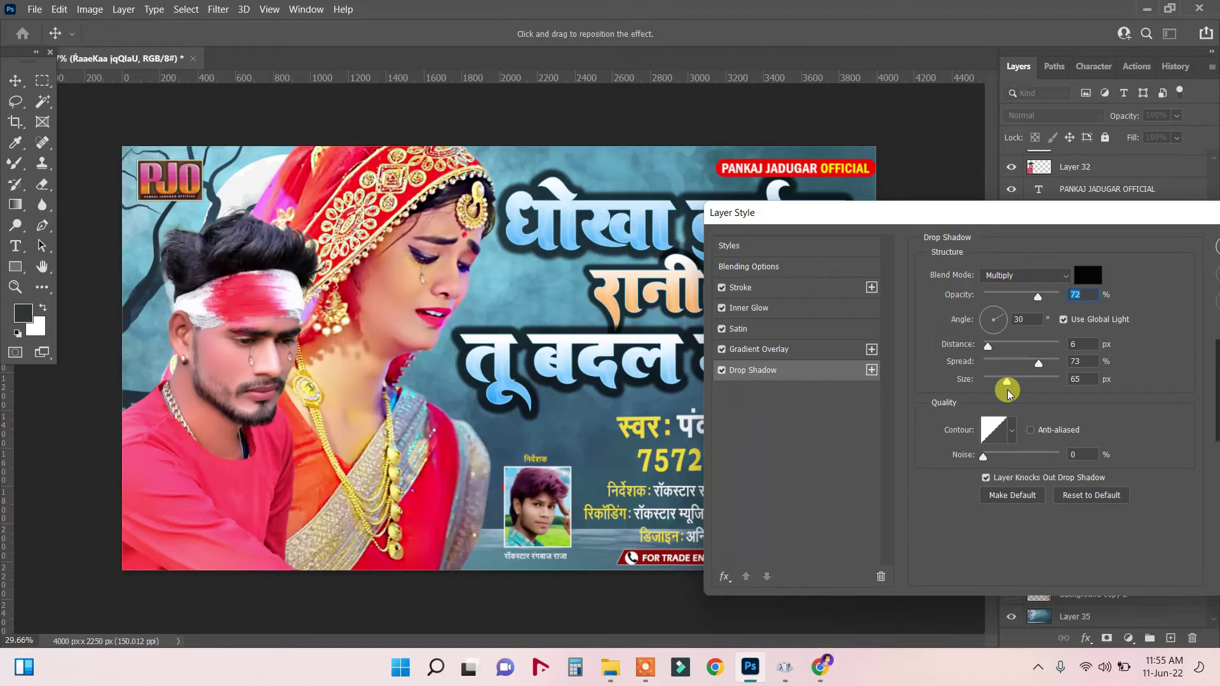
{"action": "left_click_drag", "start_coordinate": [1011, 394], "coordinate": [1012, 394]}
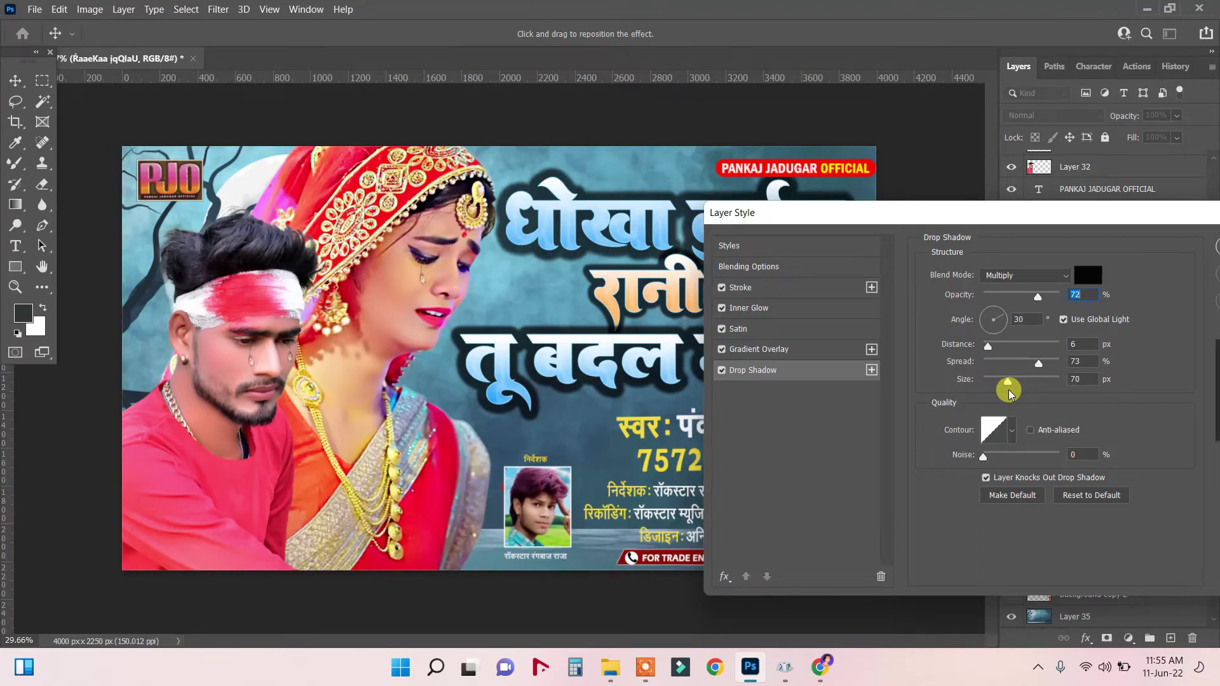
{"action": "left_click", "coordinate": [1190, 253]}
- Increase the drop shadow size of the रानी title line to 68 px
{"action": "left_click", "coordinate": [1086, 639]}
{"action": "left_click", "coordinate": [1102, 621]}
{"action": "left_click_drag", "start_coordinate": [889, 381], "coordinate": [895, 382]}
{"action": "left_click_drag", "start_coordinate": [805, 216], "coordinate": [1022, 379]}
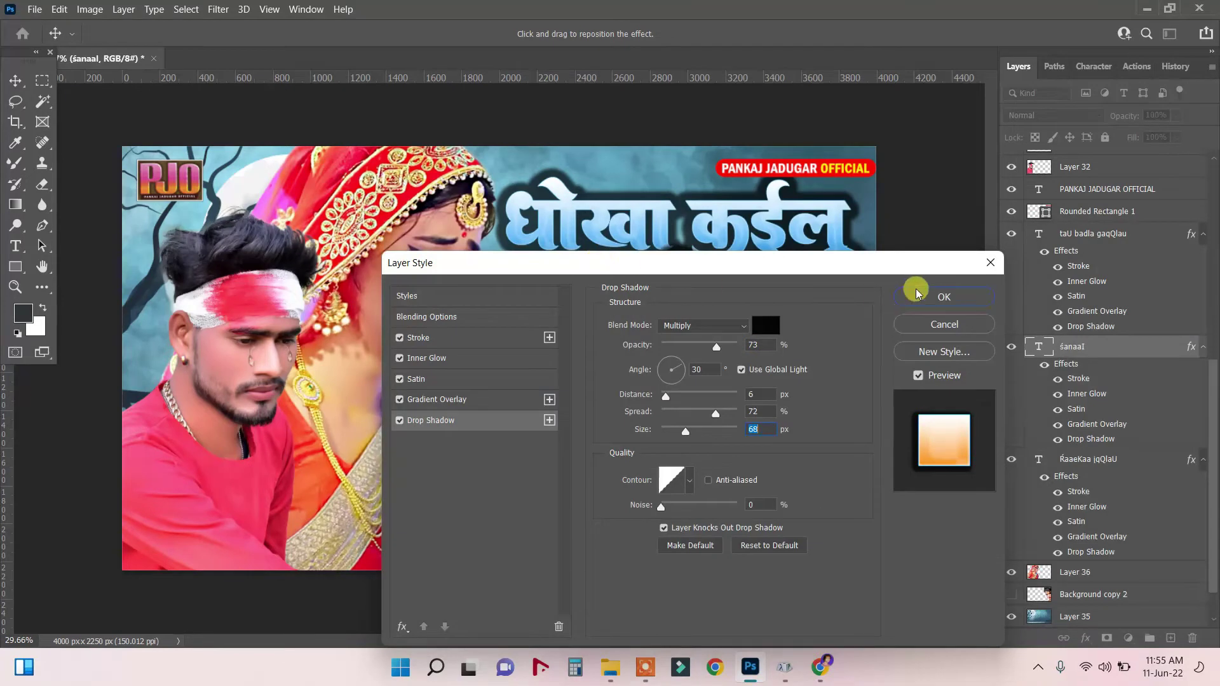
{"action": "left_click", "coordinate": [941, 300]}
- Nudge the रानी title line up toward the धोखा कईलू line
{"action": "right_click", "coordinate": [600, 349]}
{"action": "left_click", "coordinate": [629, 355]}
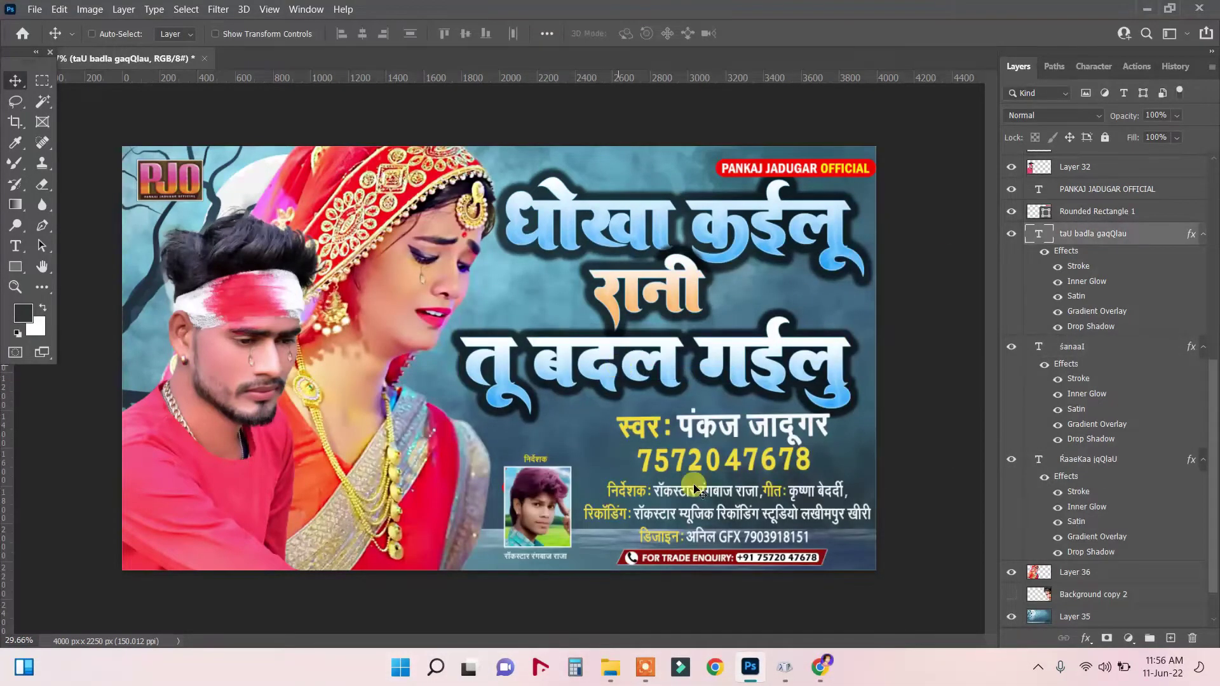
{"action": "left_click", "coordinate": [671, 293], "text": "ctrl"}
{"action": "key", "text": "shift+Up"}
{"action": "key", "text": "shift+Up"}
{"action": "key", "text": "shift+Up"}
{"action": "key", "text": "shift+Up"}
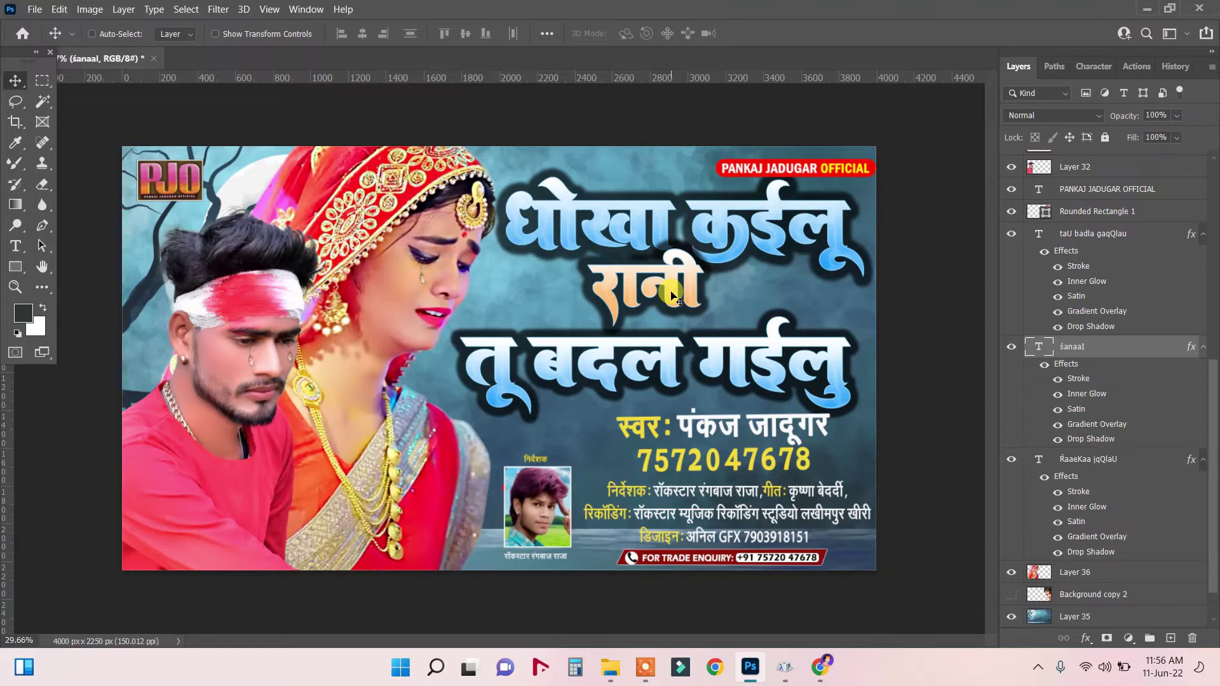
- Move the रानी title line slightly down to balance it between the lines above and below
{"action": "right_click", "coordinate": [675, 282]}
{"action": "right_click", "coordinate": [665, 266]}
{"action": "left_click", "coordinate": [673, 274]}
{"action": "right_click", "coordinate": [666, 272]}
{"action": "left_click", "coordinate": [674, 280]}
{"action": "left_click_drag", "start_coordinate": [666, 284], "coordinate": [665, 296]}
{"action": "right_click", "coordinate": [685, 350]}
{"action": "left_click", "coordinate": [696, 354]}
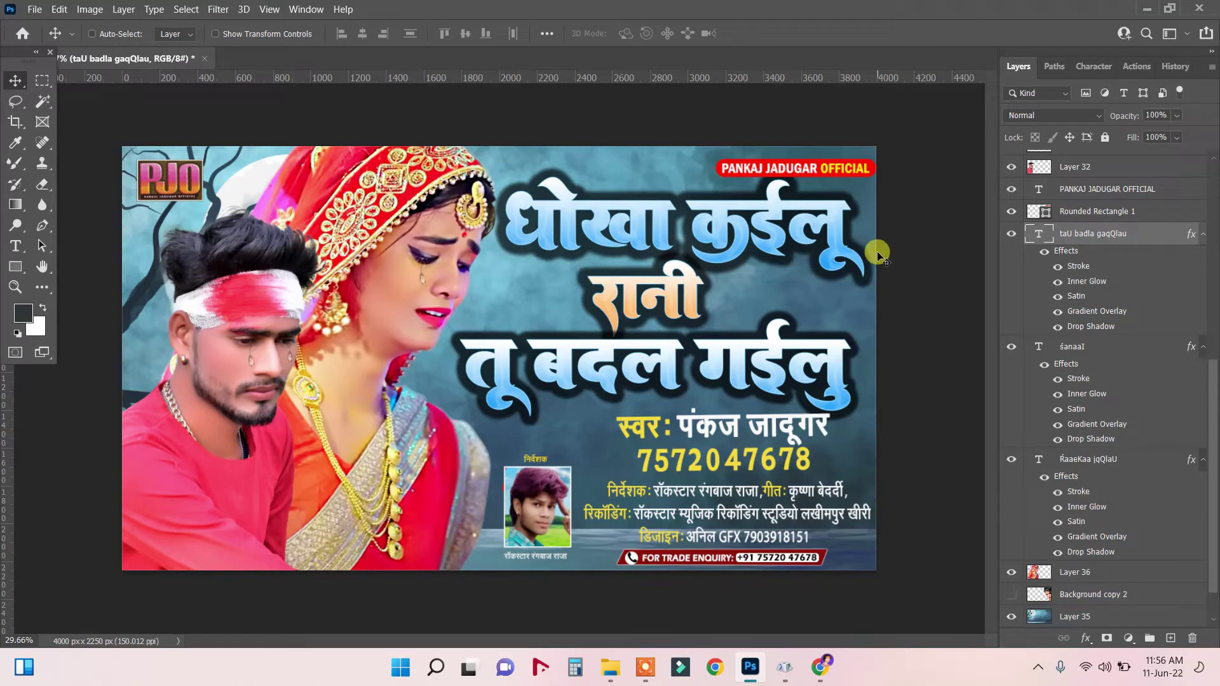
- Set the word कईलू in the first title line to 162 pt
{"action": "left_click", "coordinate": [685, 220], "text": "ctrl"}
{"action": "left_click", "coordinate": [16, 246]}
{"action": "double_click", "coordinate": [695, 220]}
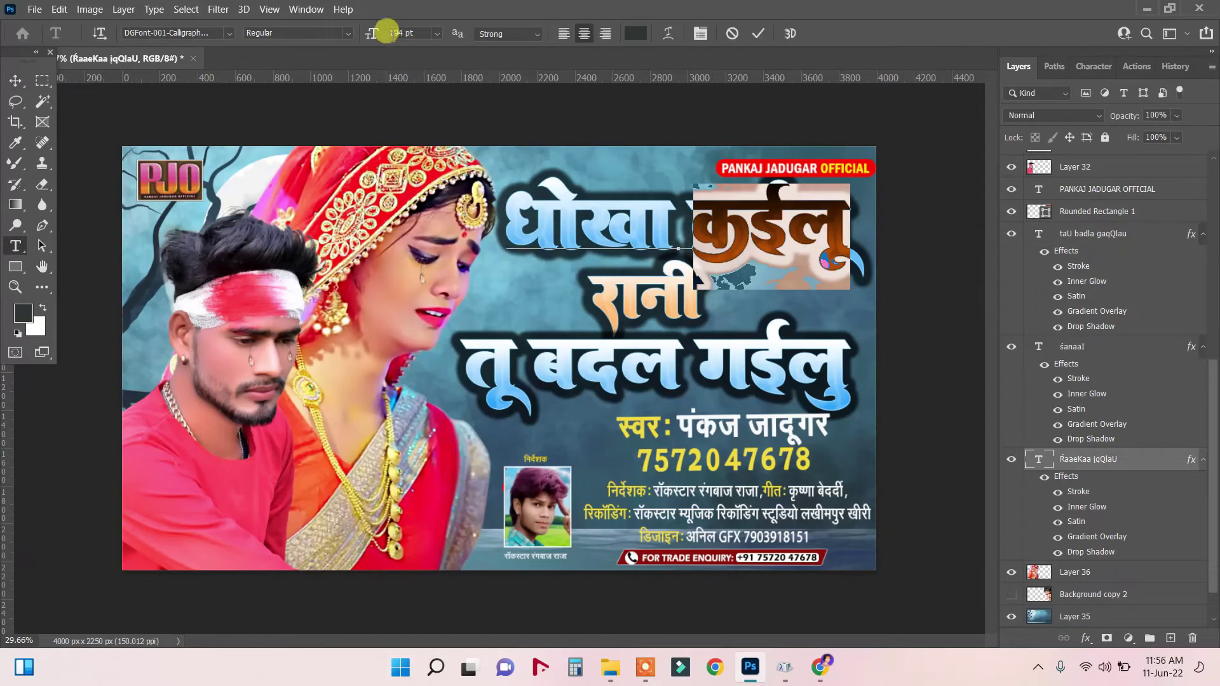
{"action": "left_click", "coordinate": [15, 80]}
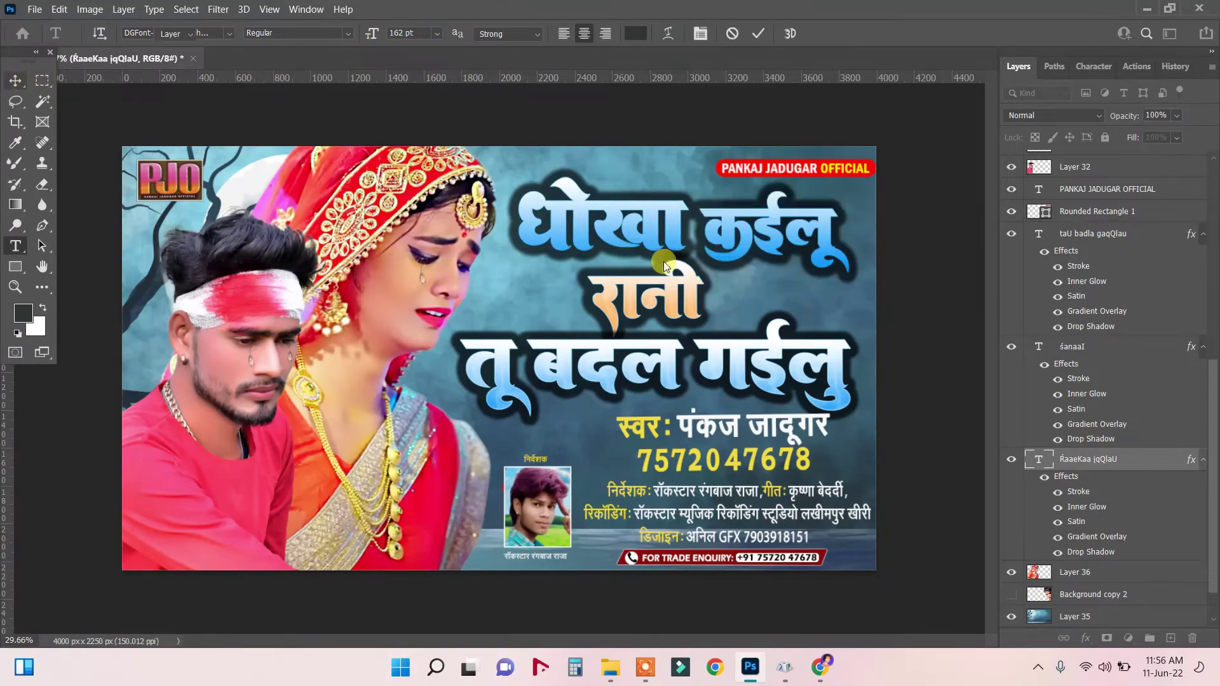
- Move the रानी title line slightly to the right
{"action": "right_click", "coordinate": [687, 296]}
{"action": "left_click", "coordinate": [705, 296]}
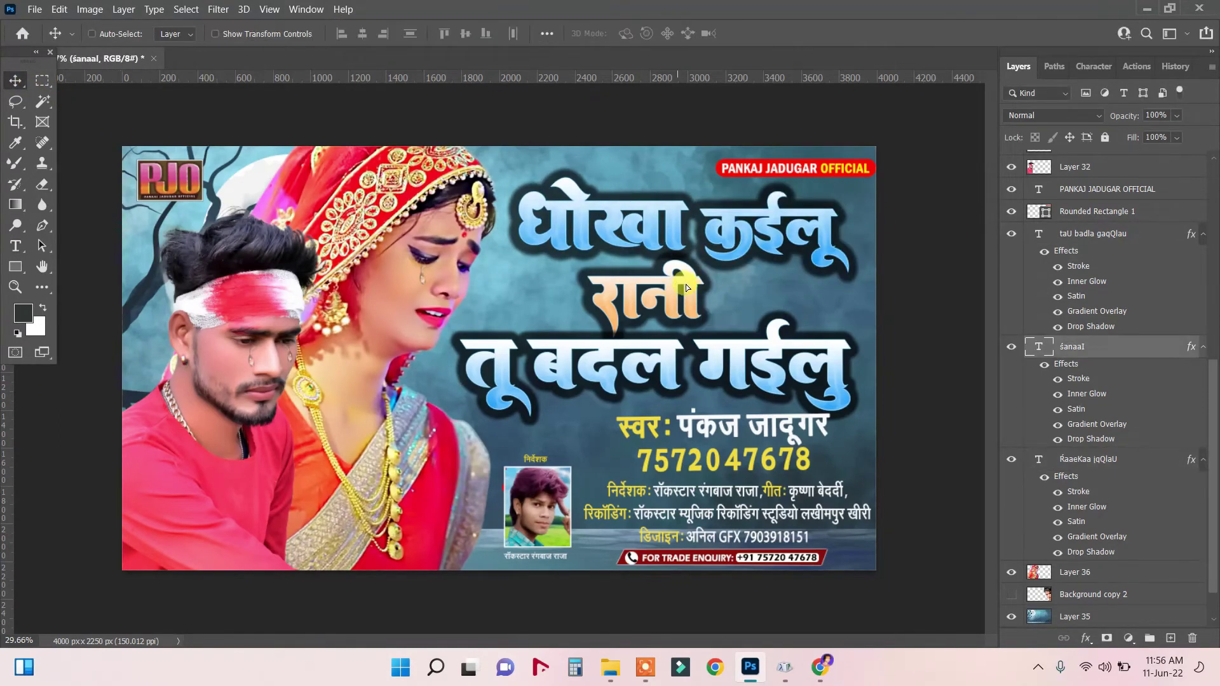
{"action": "left_click_drag", "start_coordinate": [686, 288], "coordinate": [698, 292]}
- Enlarge the word गईलु in the third title line to 230 pt
{"action": "left_click", "coordinate": [15, 246]}
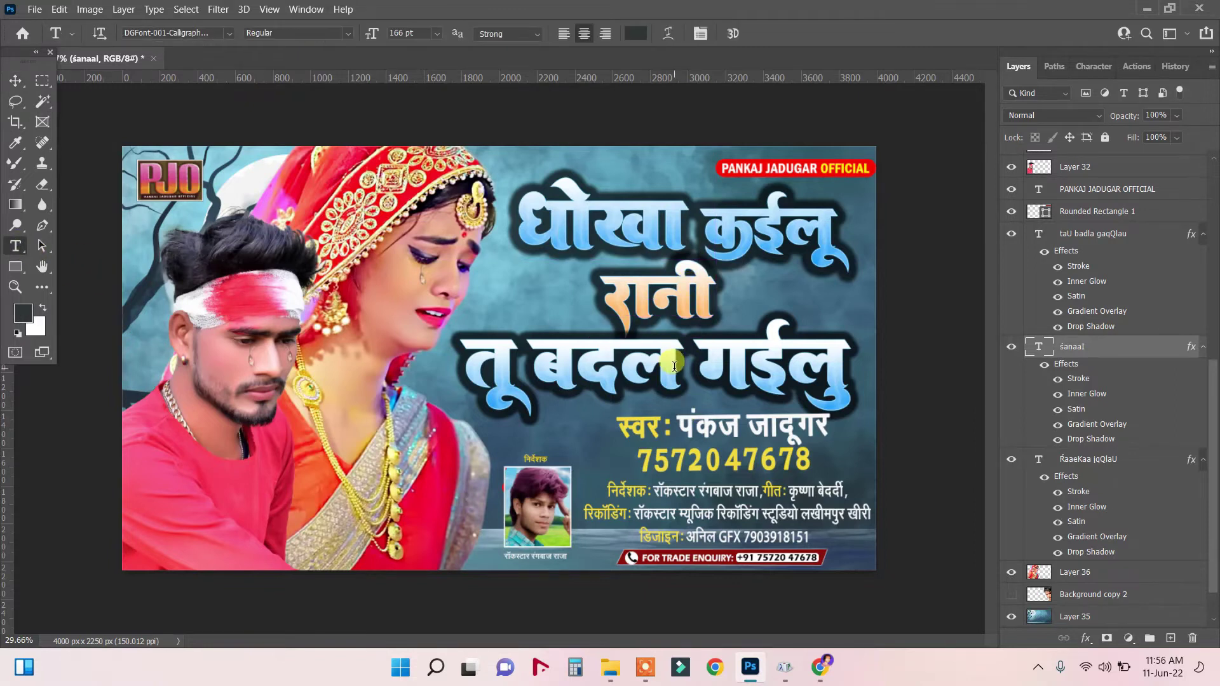
{"action": "double_click", "coordinate": [708, 360]}
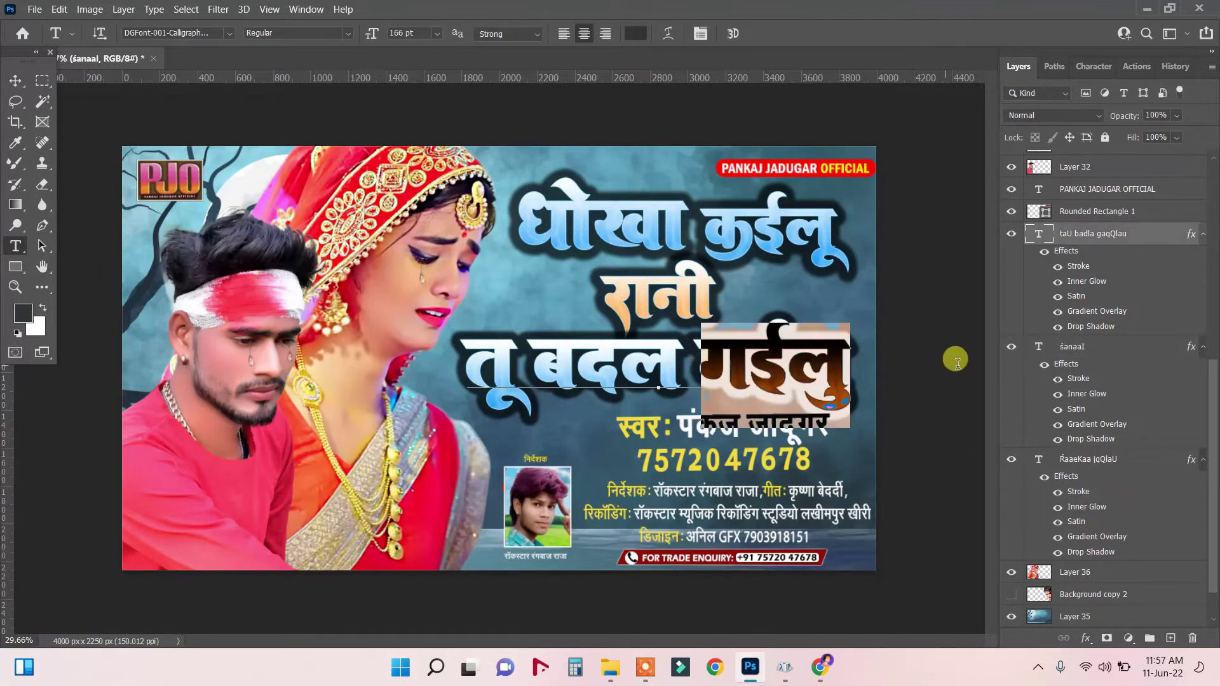
{"action": "left_click", "coordinate": [386, 33]}
{"action": "left_click_drag", "start_coordinate": [386, 33], "coordinate": [394, 33]}
{"action": "left_click", "coordinate": [15, 80]}
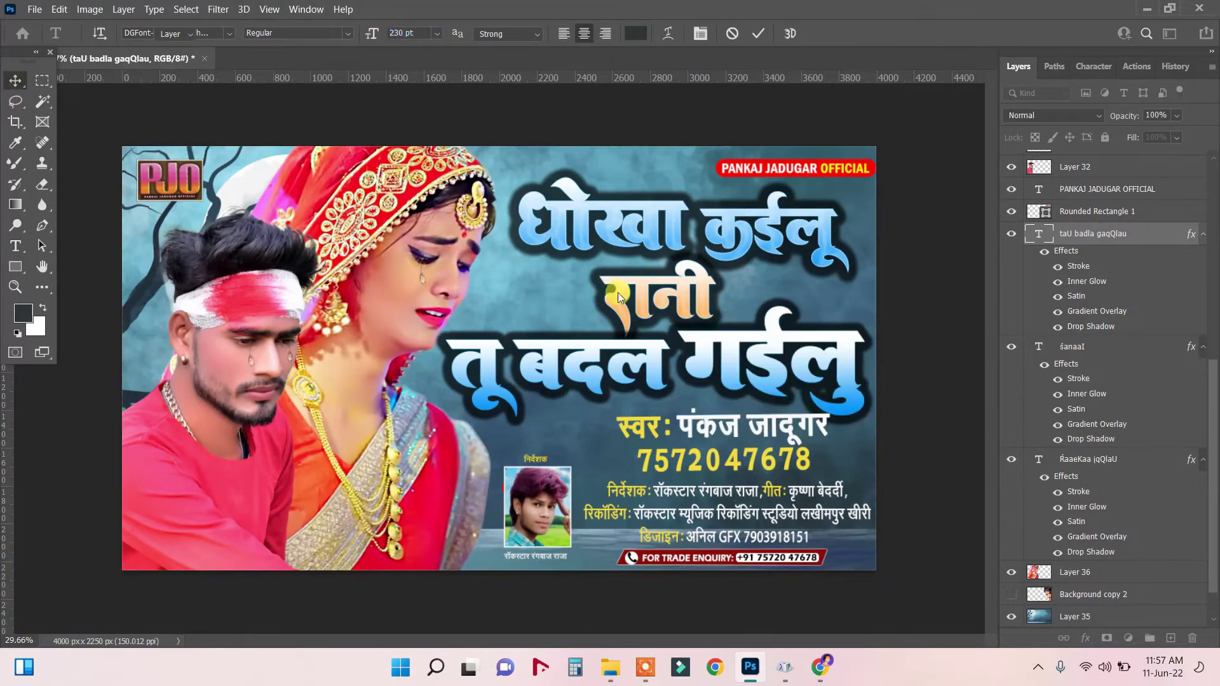
- Move the रानी title line slightly left, over the gap between बदल and गईलु
{"action": "right_click", "coordinate": [664, 298]}
{"action": "left_click", "coordinate": [682, 297]}
{"action": "left_click_drag", "start_coordinate": [671, 296], "coordinate": [659, 296]}
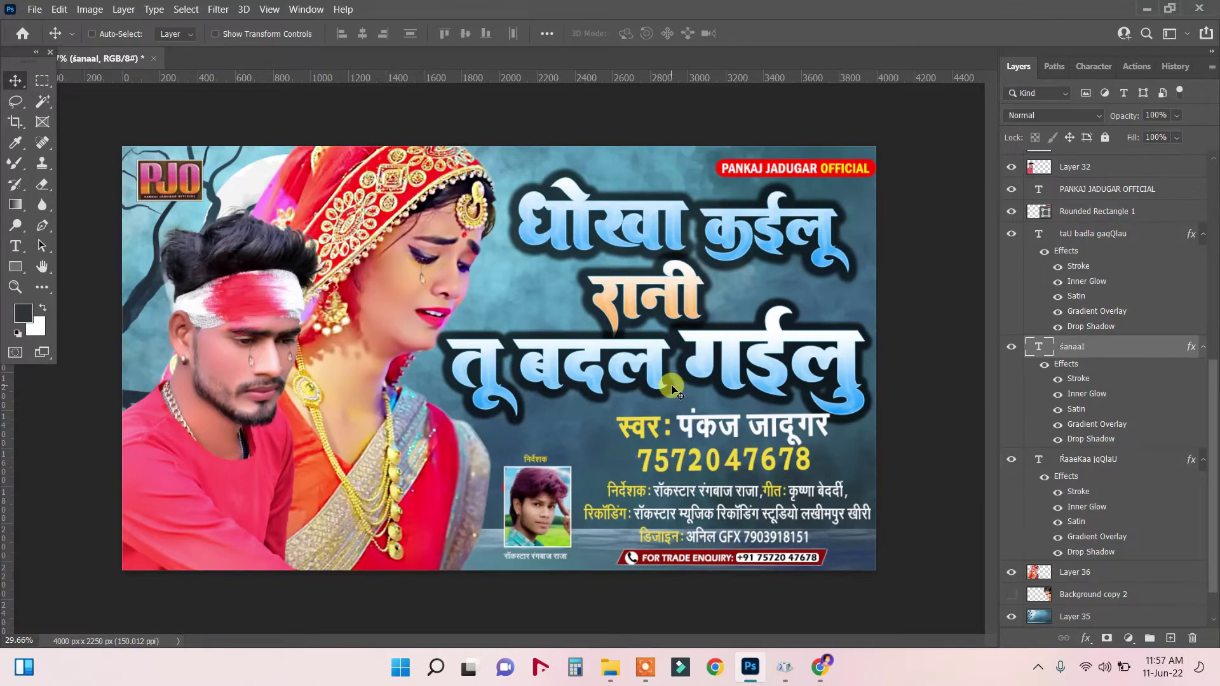
- Raise Layer 31 above the background Layer 35 to check its effect and delete it
{"action": "right_click", "coordinate": [803, 559]}
{"action": "left_click", "coordinate": [851, 554]}
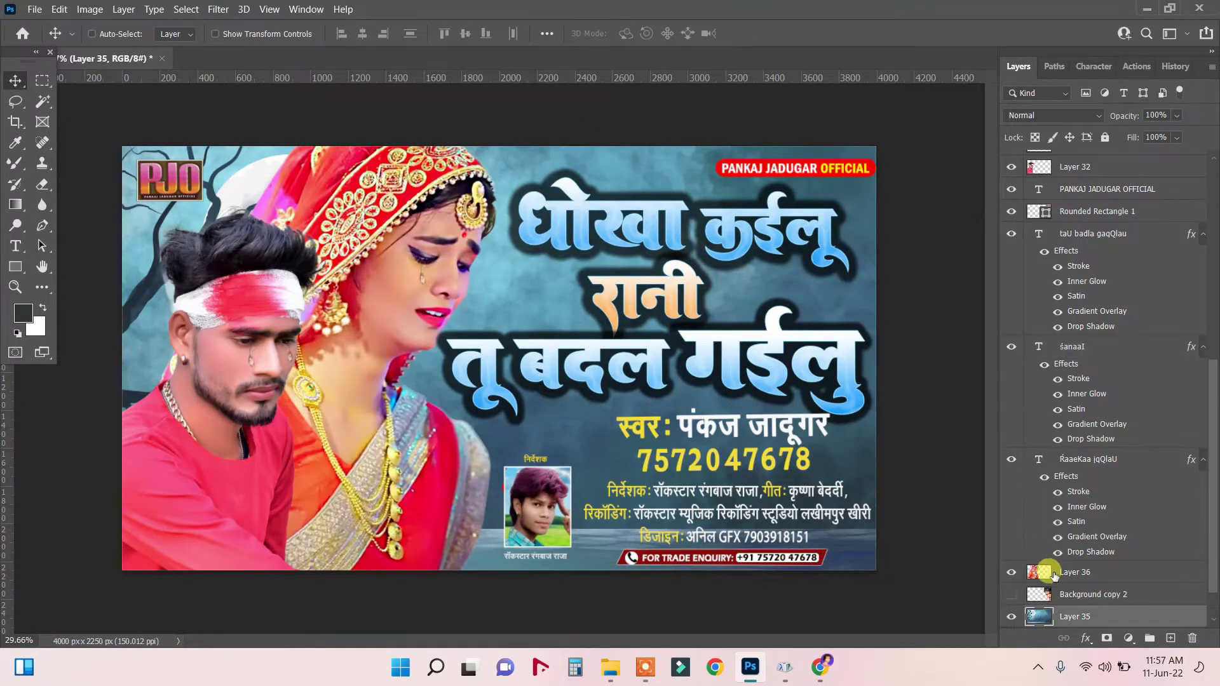
{"action": "scroll", "coordinate": [1054, 576], "scroll_direction": "down", "scroll_amount": 2}
{"action": "left_click", "coordinate": [1068, 594]}
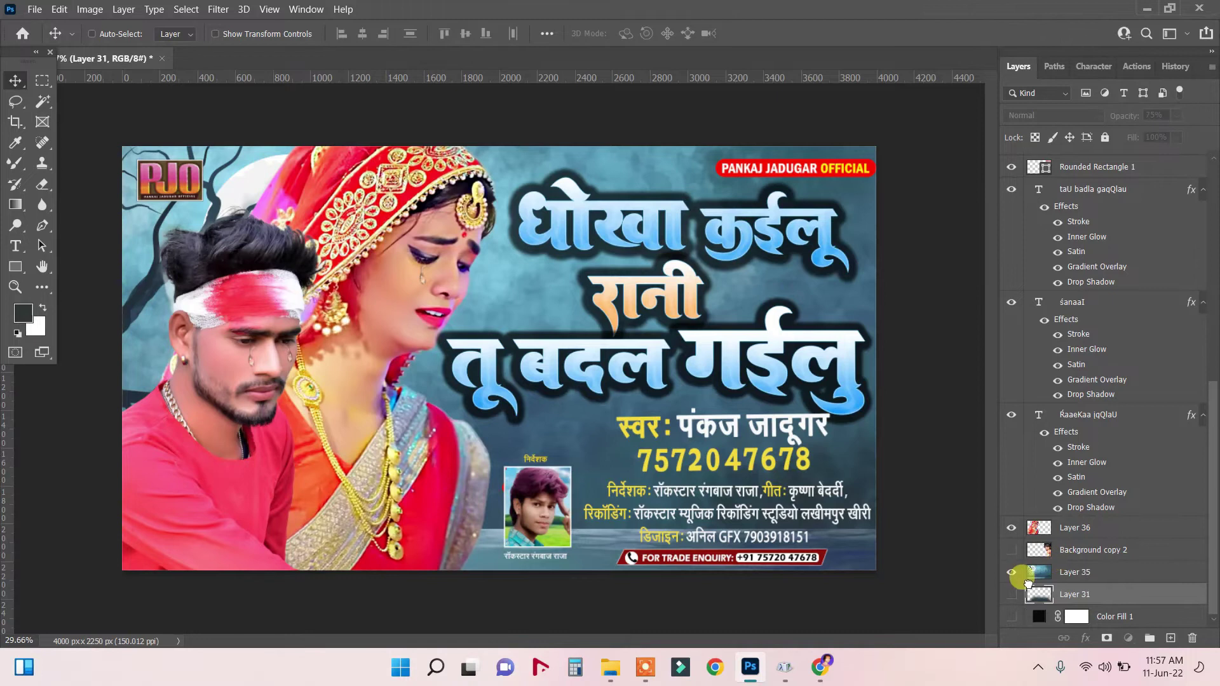
{"action": "left_click_drag", "start_coordinate": [1027, 584], "coordinate": [1024, 574]}
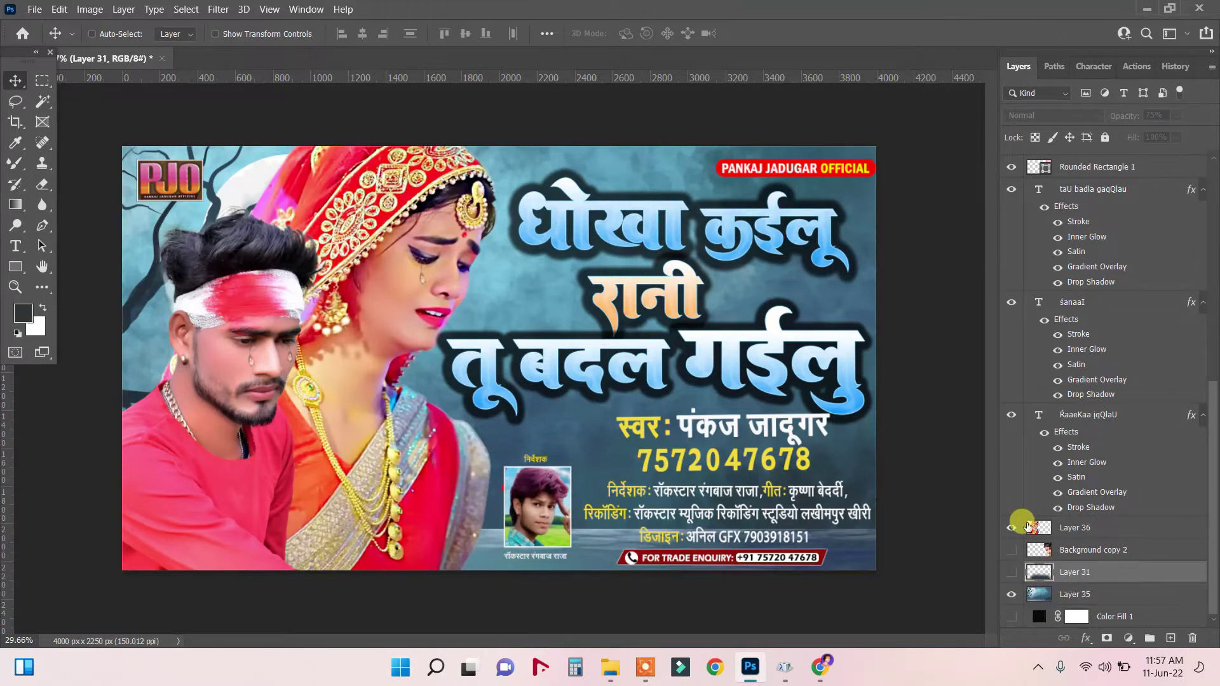
{"action": "left_click", "coordinate": [1011, 573]}
{"action": "left_click", "coordinate": [1193, 638]}
{"action": "key", "text": "Return"}
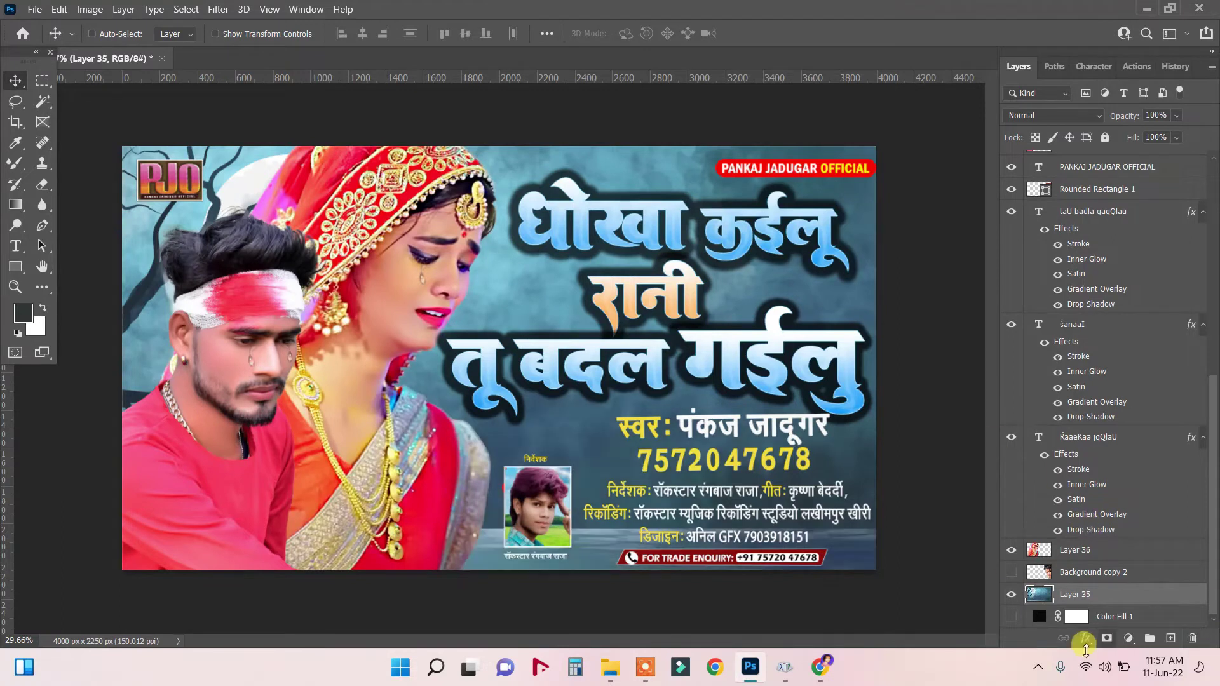
- Add a linear 90° colour-to-transparent gradient fill layer above Layer 35, sampling its start colour from the teal background beside रानी
{"action": "left_click", "coordinate": [1086, 638]}
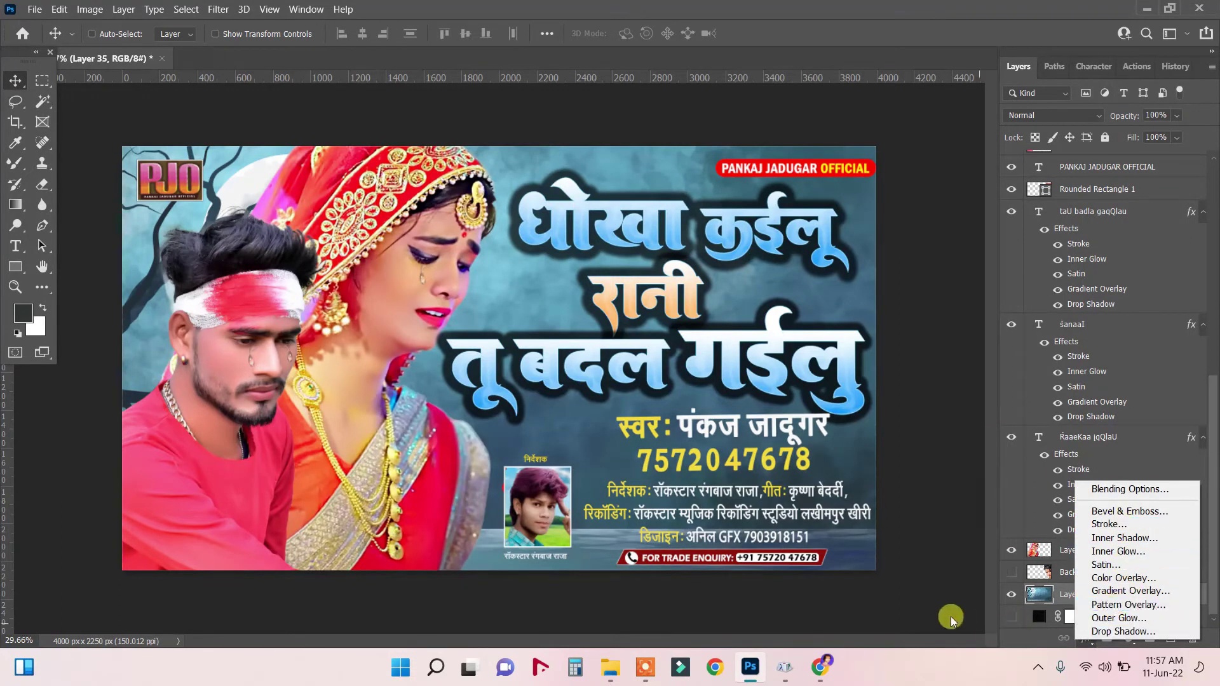
{"action": "left_click", "coordinate": [1128, 638]}
{"action": "left_click", "coordinate": [1122, 379]}
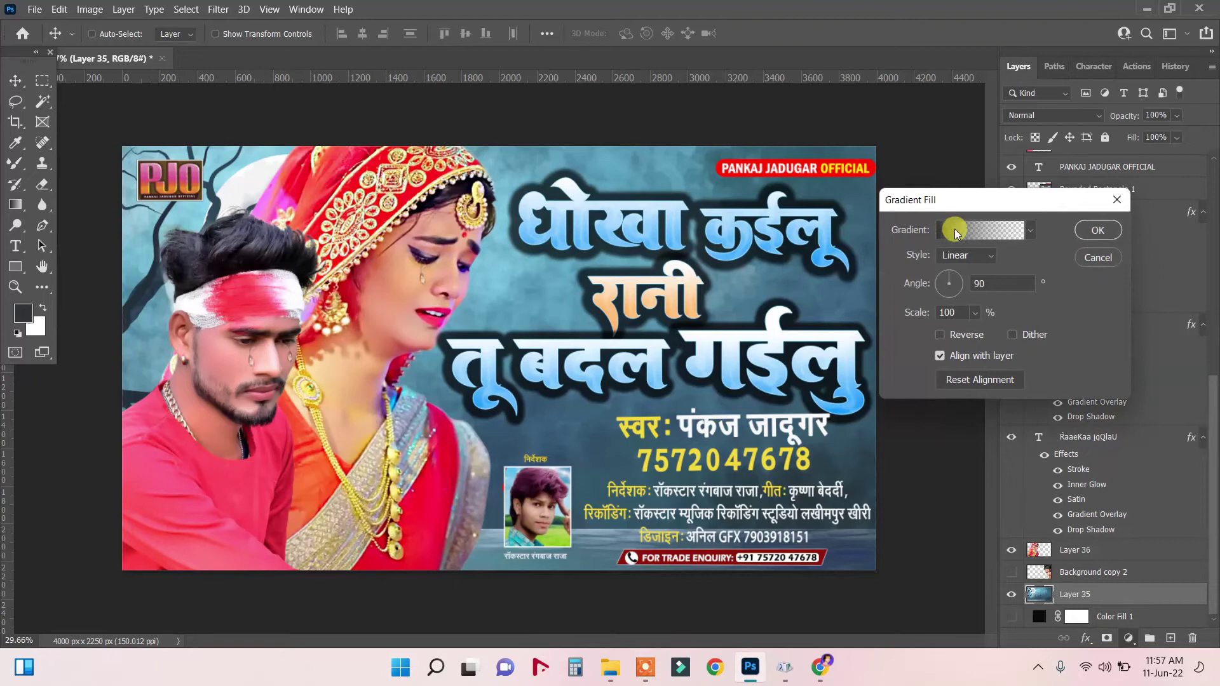
{"action": "left_click", "coordinate": [954, 233]}
{"action": "left_click", "coordinate": [839, 461]}
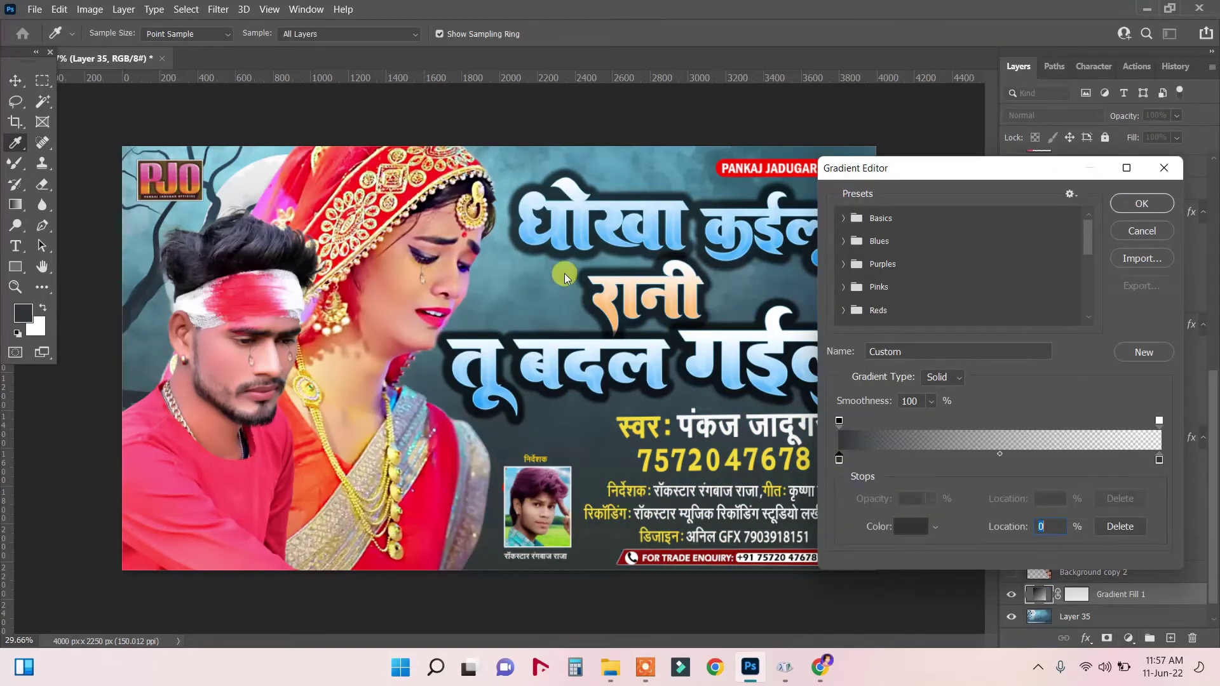
{"action": "left_click", "coordinate": [564, 291]}
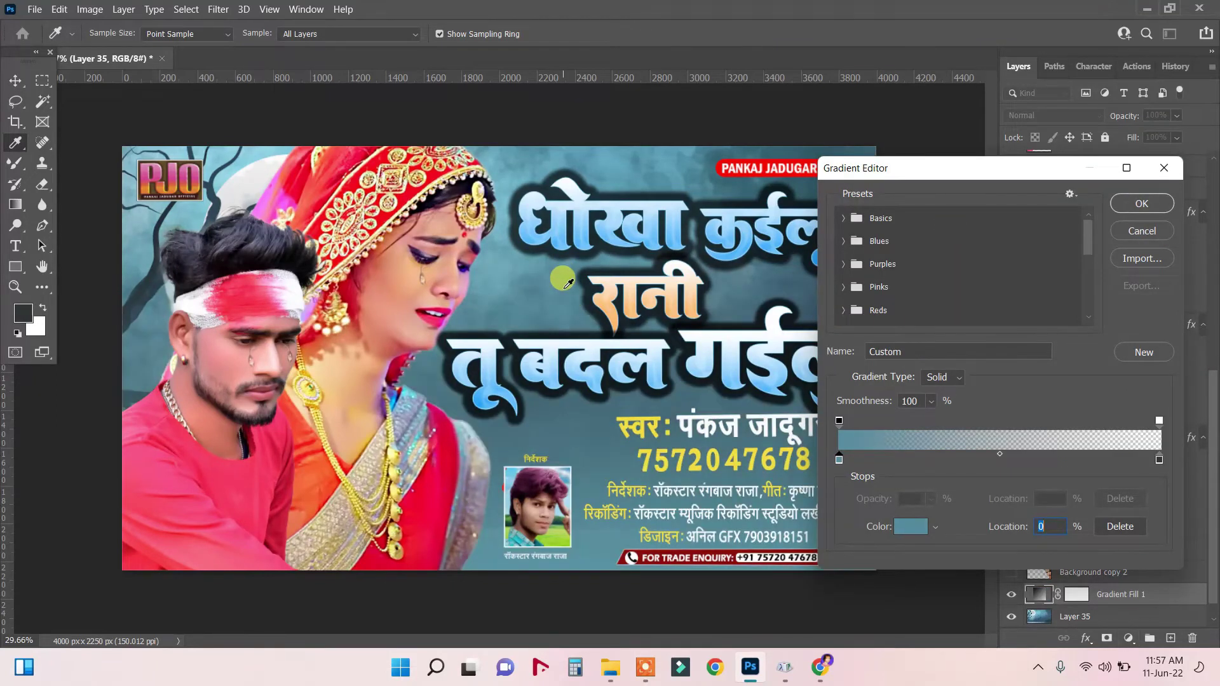
{"action": "left_click", "coordinate": [1142, 203]}
{"action": "left_click", "coordinate": [1103, 219]}
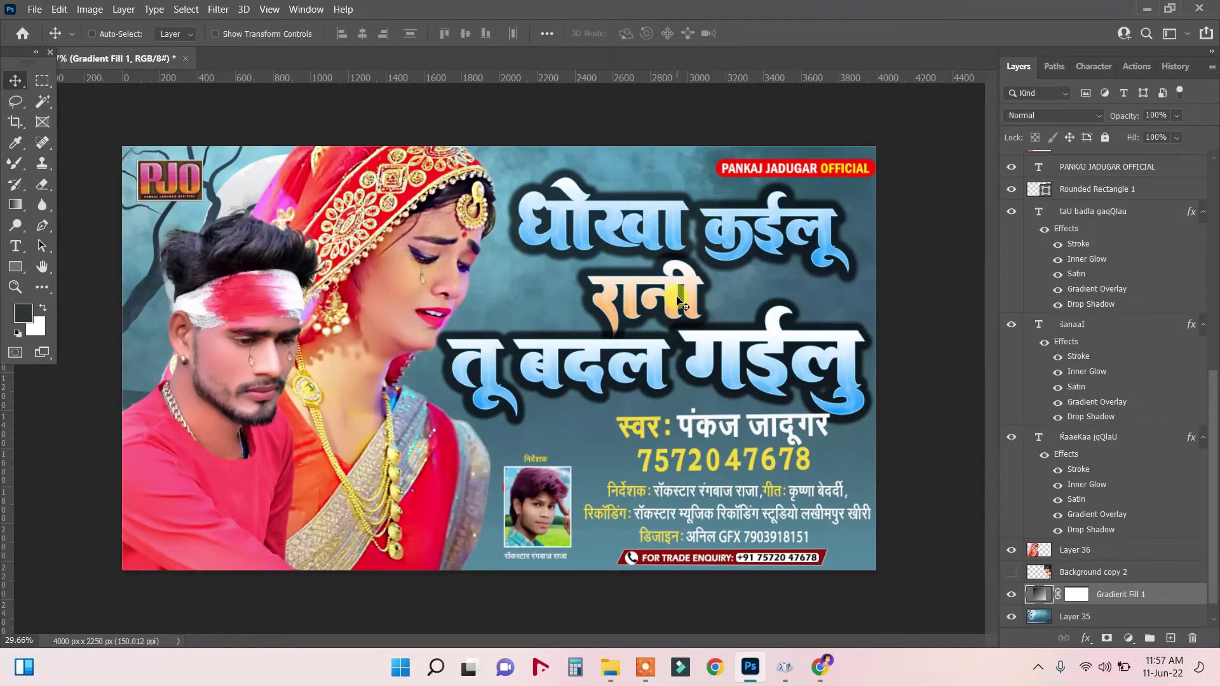
- Recolour the channel badge's red rounded rectangle, Rounded Rectangle 1, to a dark red
{"action": "right_click", "coordinate": [780, 171]}
{"action": "left_click", "coordinate": [832, 182]}
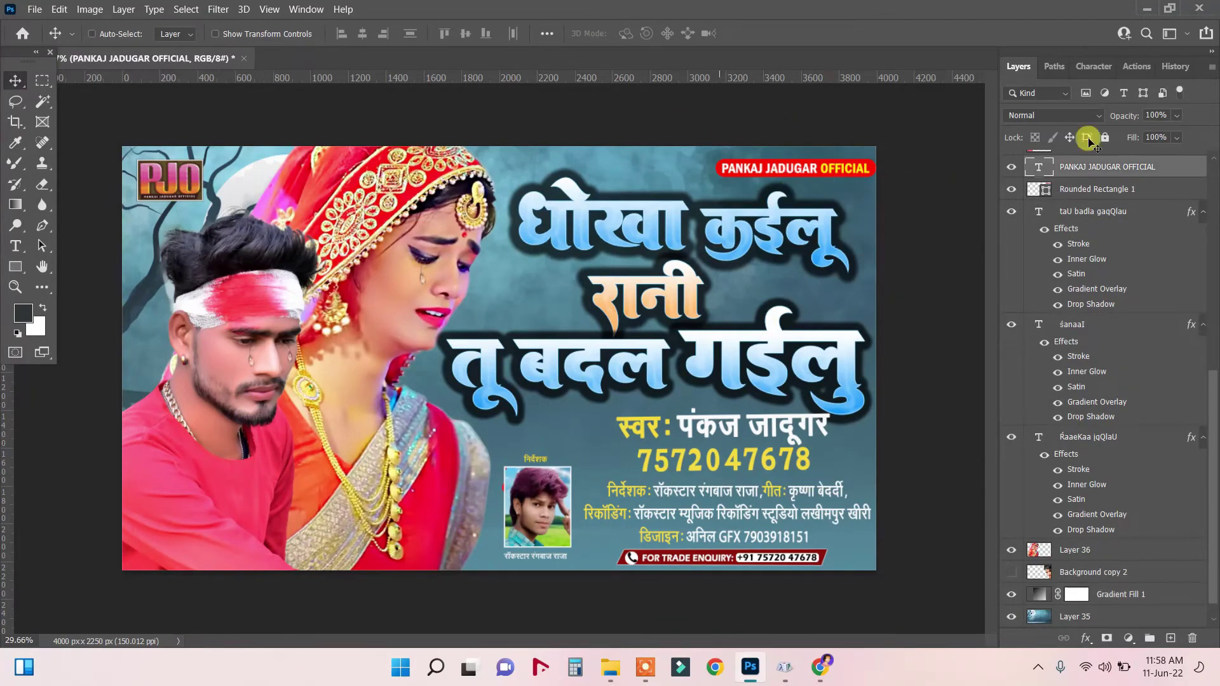
{"action": "double_click", "coordinate": [1040, 189]}
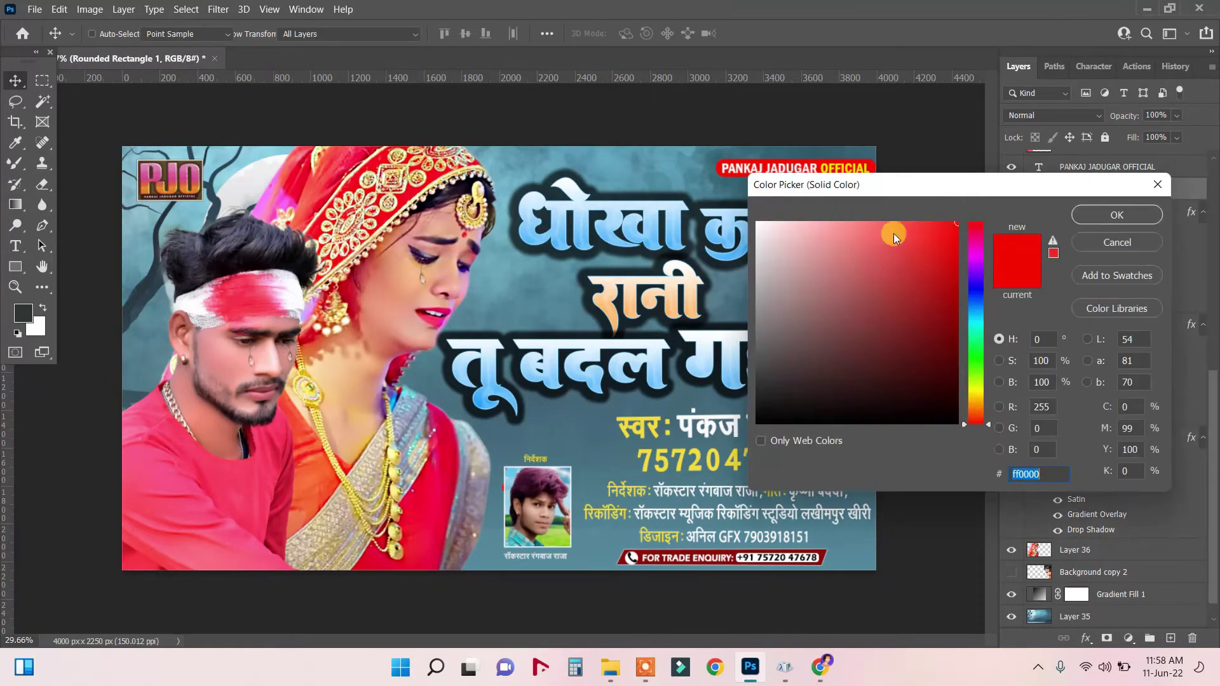
{"action": "left_click_drag", "start_coordinate": [975, 296], "coordinate": [987, 191]}
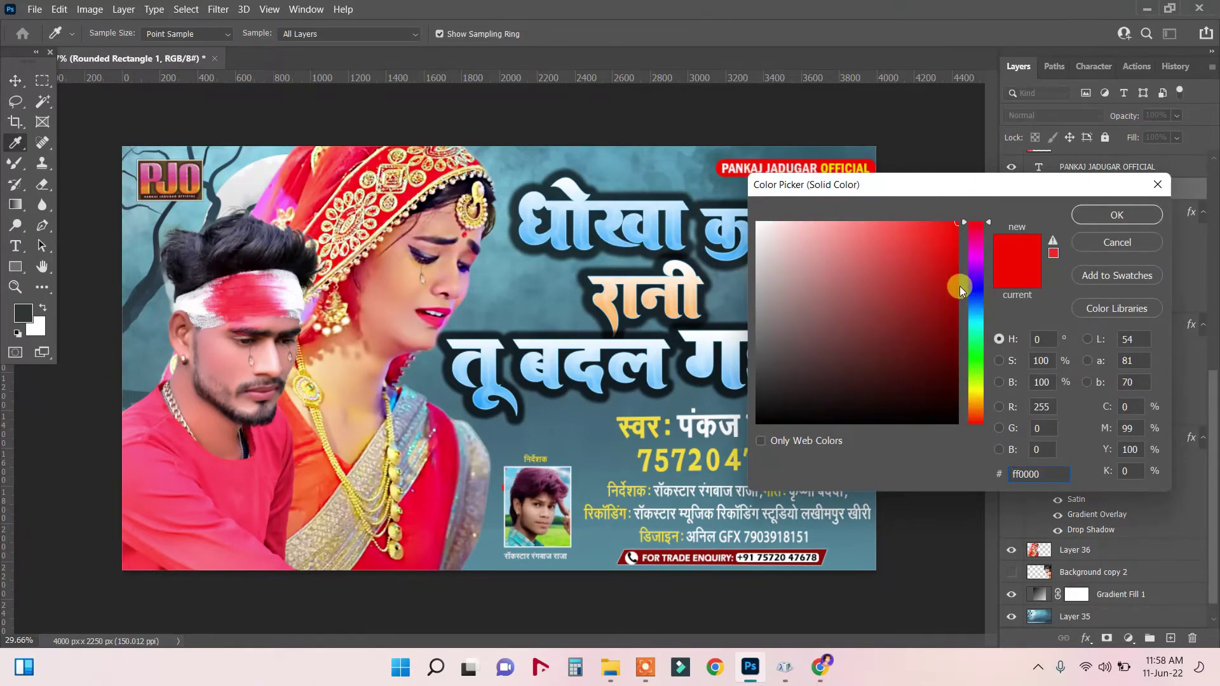
{"action": "left_click_drag", "start_coordinate": [961, 291], "coordinate": [945, 299]}
{"action": "left_click", "coordinate": [1114, 215]}
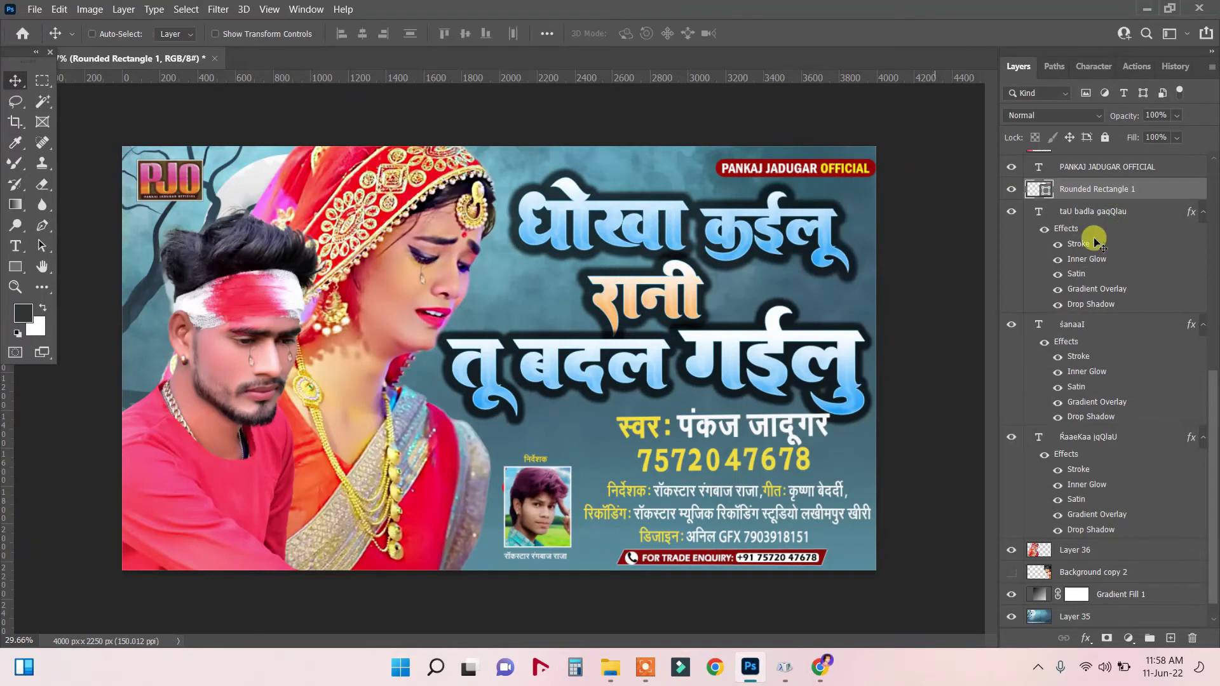
- Enlarge the channel badge's rounded rectangle and text together to about 127% and nudge them slightly left
{"action": "left_click", "coordinate": [1087, 168], "text": "shift"}
{"action": "key", "text": "ctrl+t"}
{"action": "left_click_drag", "start_coordinate": [715, 168], "coordinate": [671, 166]}
{"action": "key", "text": "Left"}
{"action": "key", "text": "Left"}
{"action": "key", "text": "Left"}
{"action": "key", "text": "Left"}
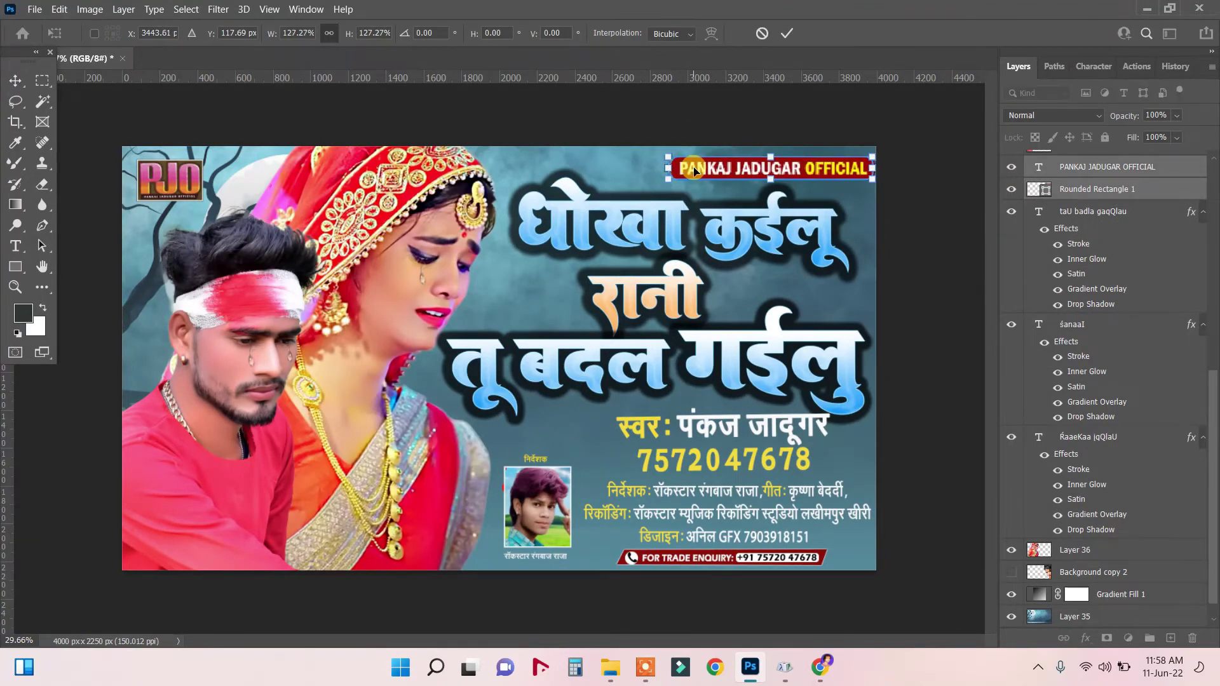
{"action": "key", "text": "Return"}
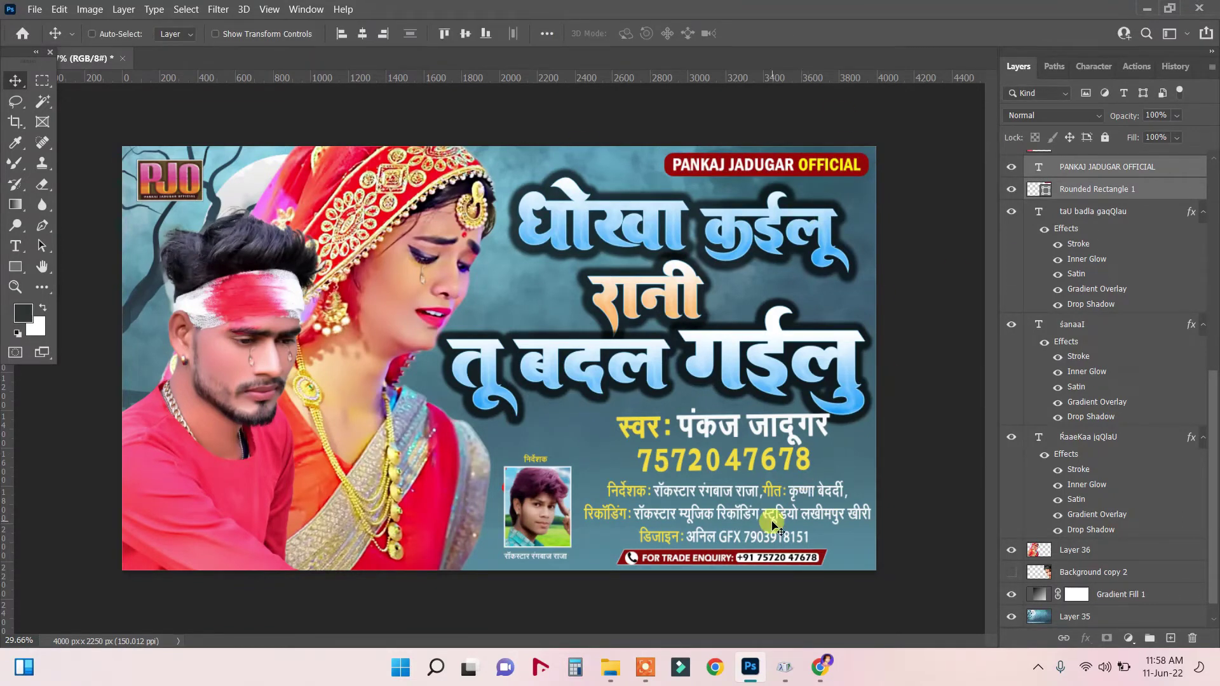
- Delete the trailing comma after the lyricist's name in the credits text
{"action": "left_click", "coordinate": [15, 246]}
{"action": "left_click", "coordinate": [849, 496]}
{"action": "key", "text": "BackSpace"}
{"action": "left_click", "coordinate": [15, 80]}
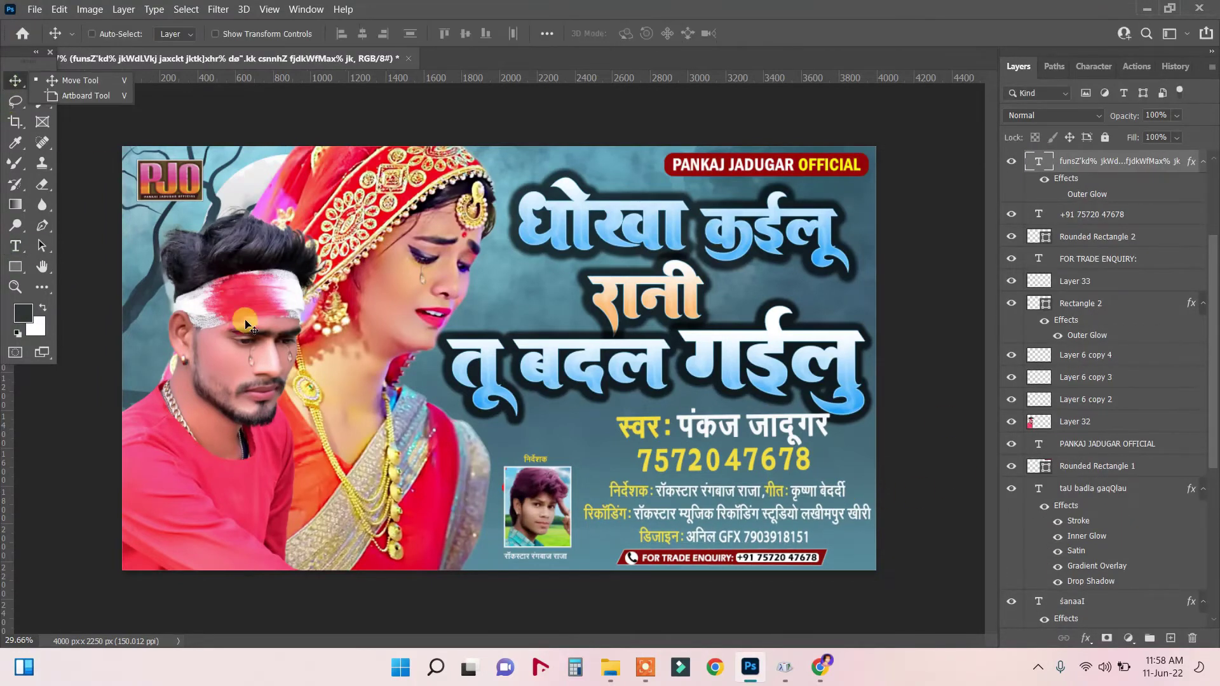
- Apply the Beige Tones 1 action to the singer's layer, Layer 32
{"action": "right_click", "coordinate": [228, 302]}
{"action": "left_click", "coordinate": [255, 318]}
{"action": "left_click", "coordinate": [1135, 66]}
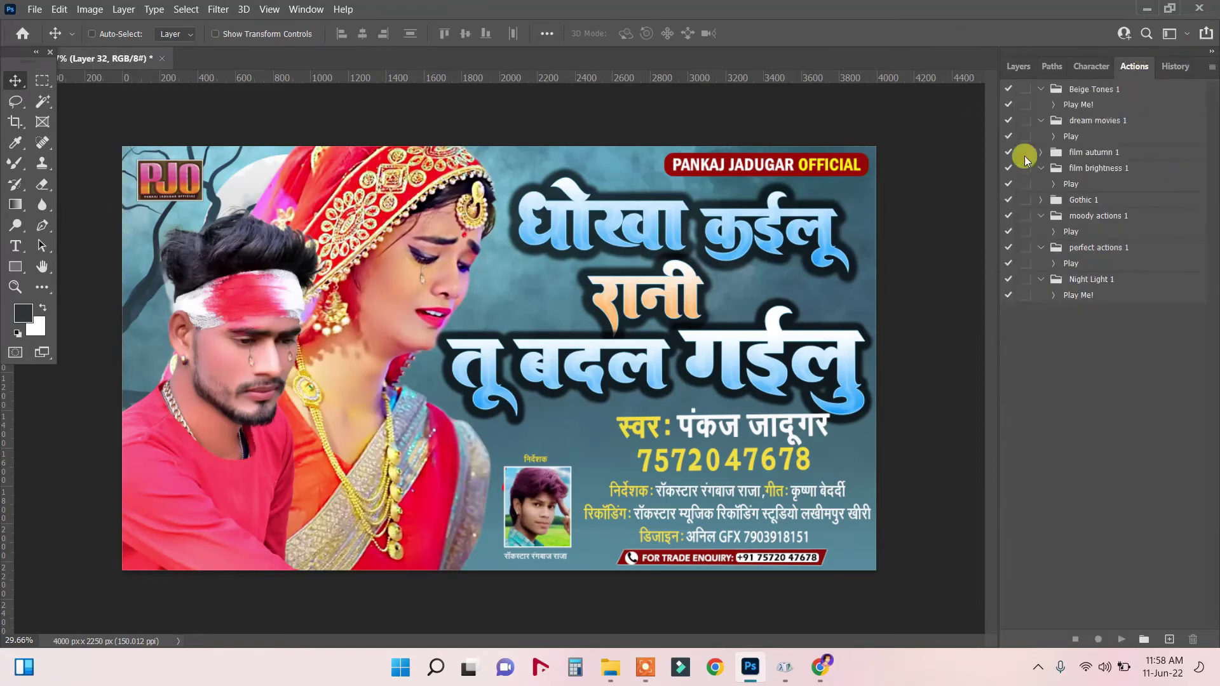
{"action": "left_click", "coordinate": [1080, 104]}
{"action": "left_click", "coordinate": [1120, 640]}
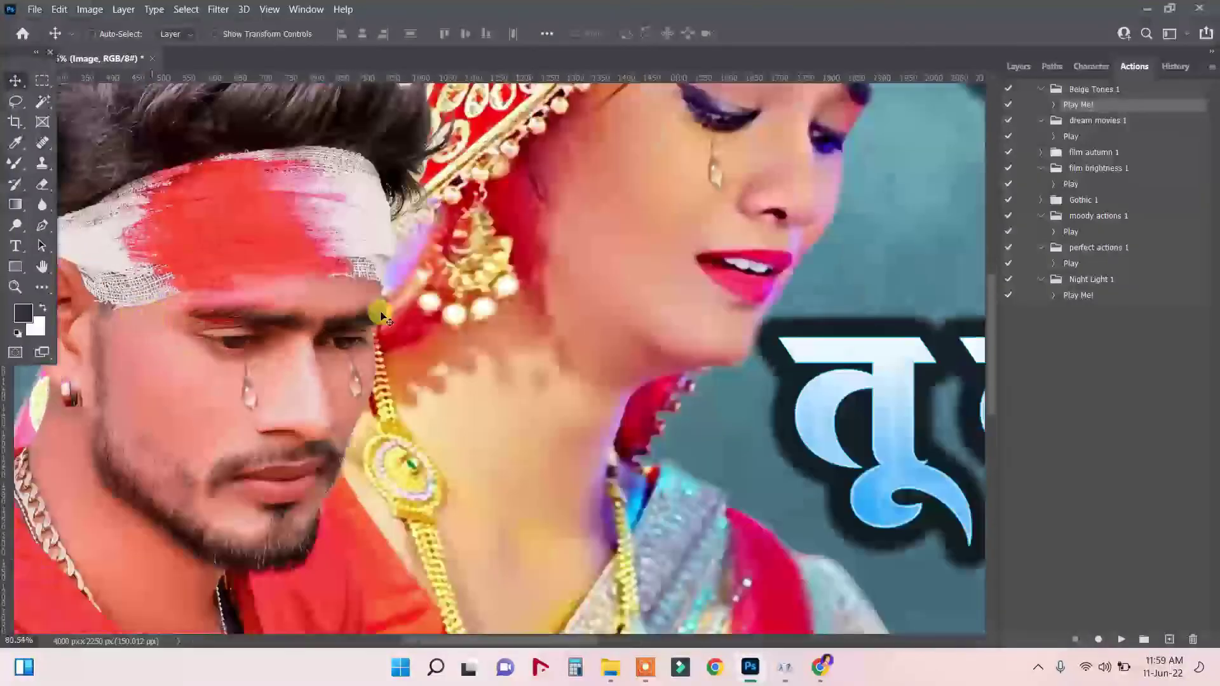
{"action": "left_click", "coordinate": [1017, 64]}
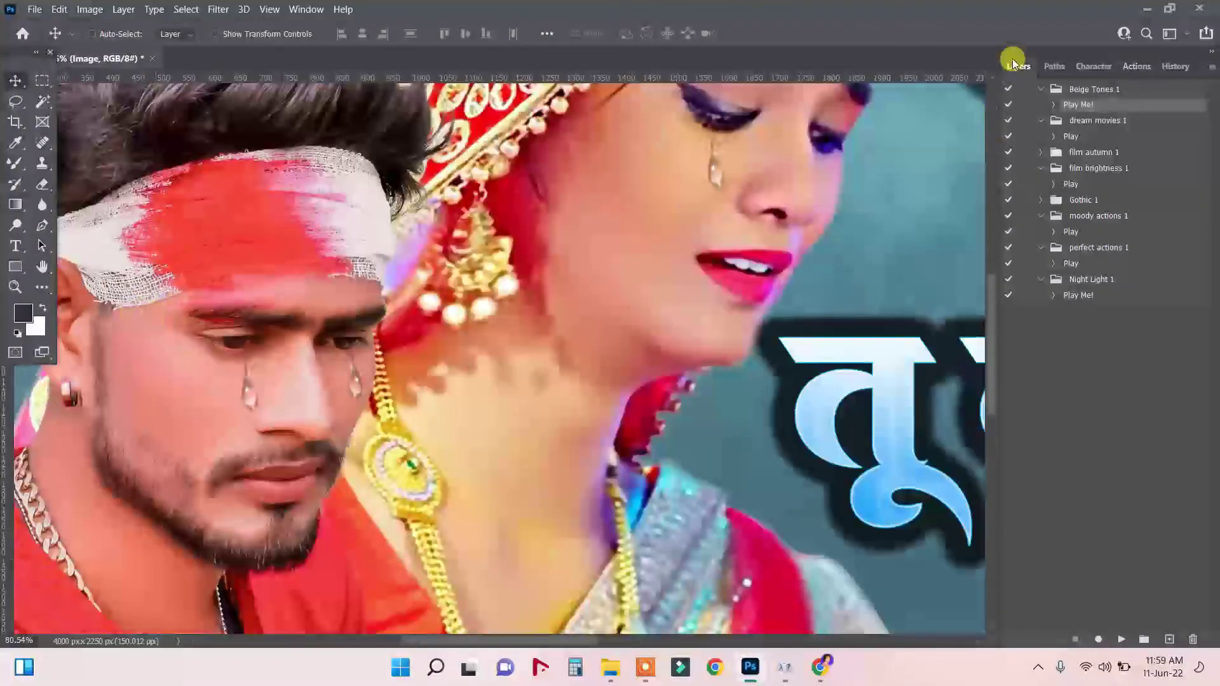
{"action": "scroll", "coordinate": [1055, 505], "scroll_direction": "down", "scroll_amount": 1}
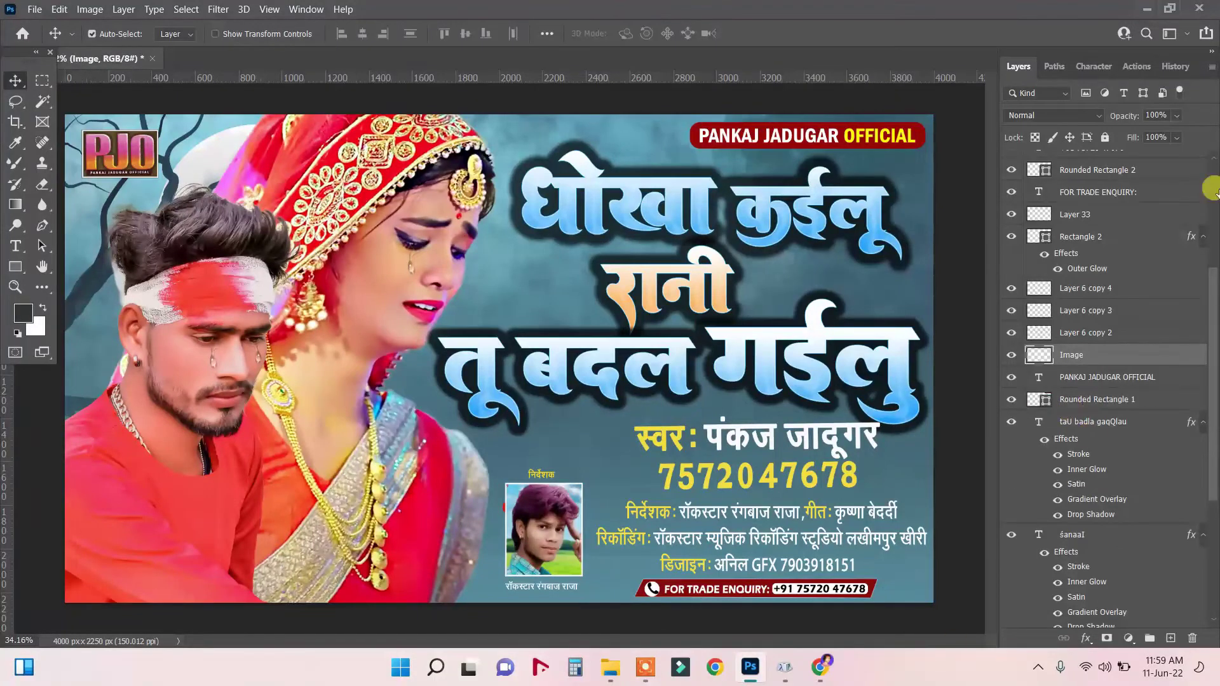
- Apply the Night Light 1 action to the singer at 32% opacity and merge the result with the singer's Image layer
{"action": "left_click", "coordinate": [1135, 66]}
{"action": "left_click", "coordinate": [1080, 263]}
{"action": "left_click", "coordinate": [1079, 296]}
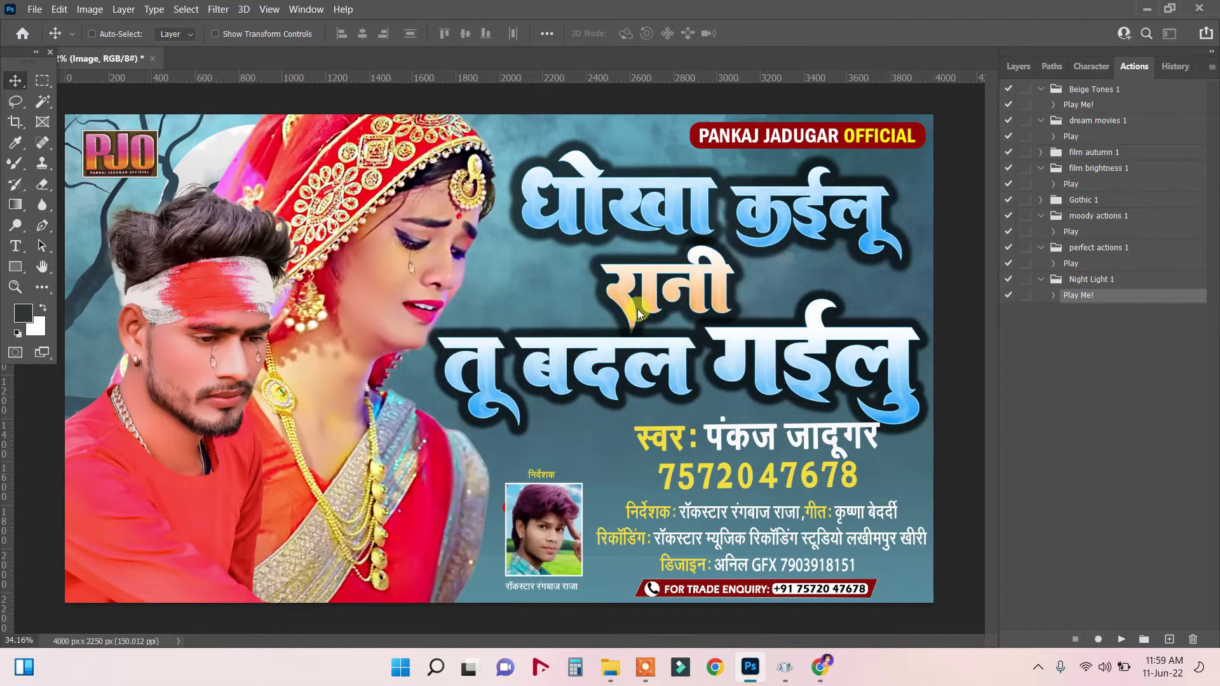
{"action": "left_click", "coordinate": [1016, 67]}
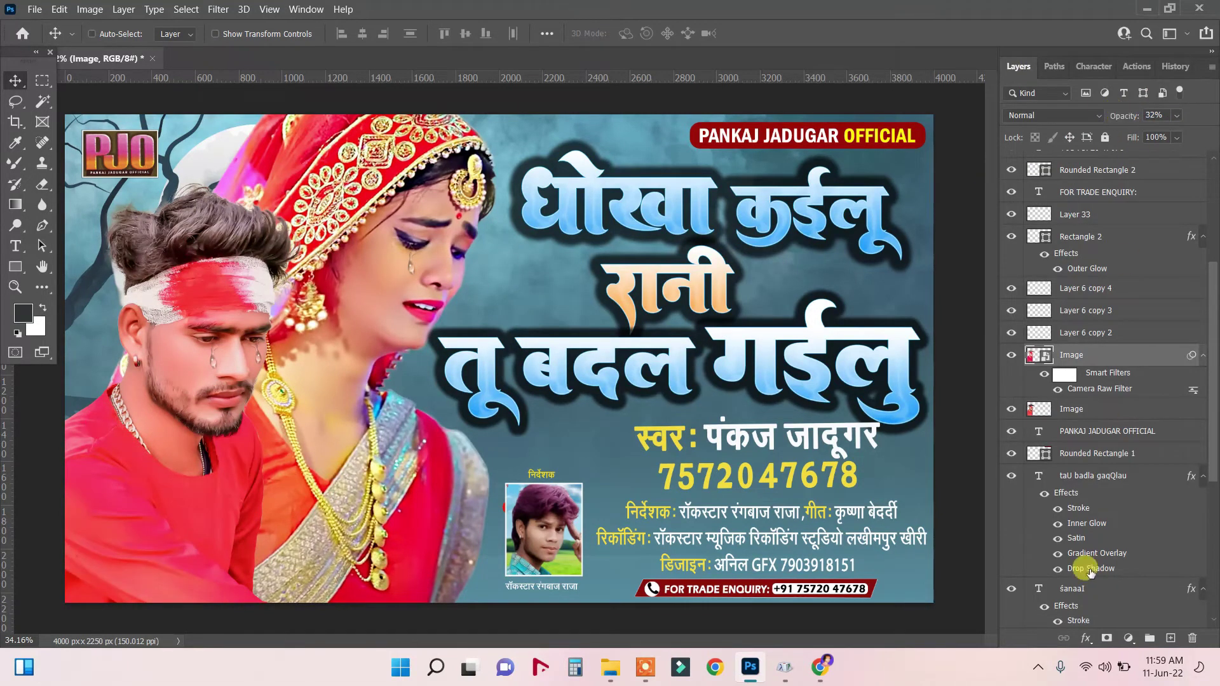
{"action": "scroll", "coordinate": [1080, 559], "scroll_direction": "down", "scroll_amount": 5}
{"action": "left_click", "coordinate": [1088, 301], "text": "ctrl"}
{"action": "key", "text": "ctrl+e"}
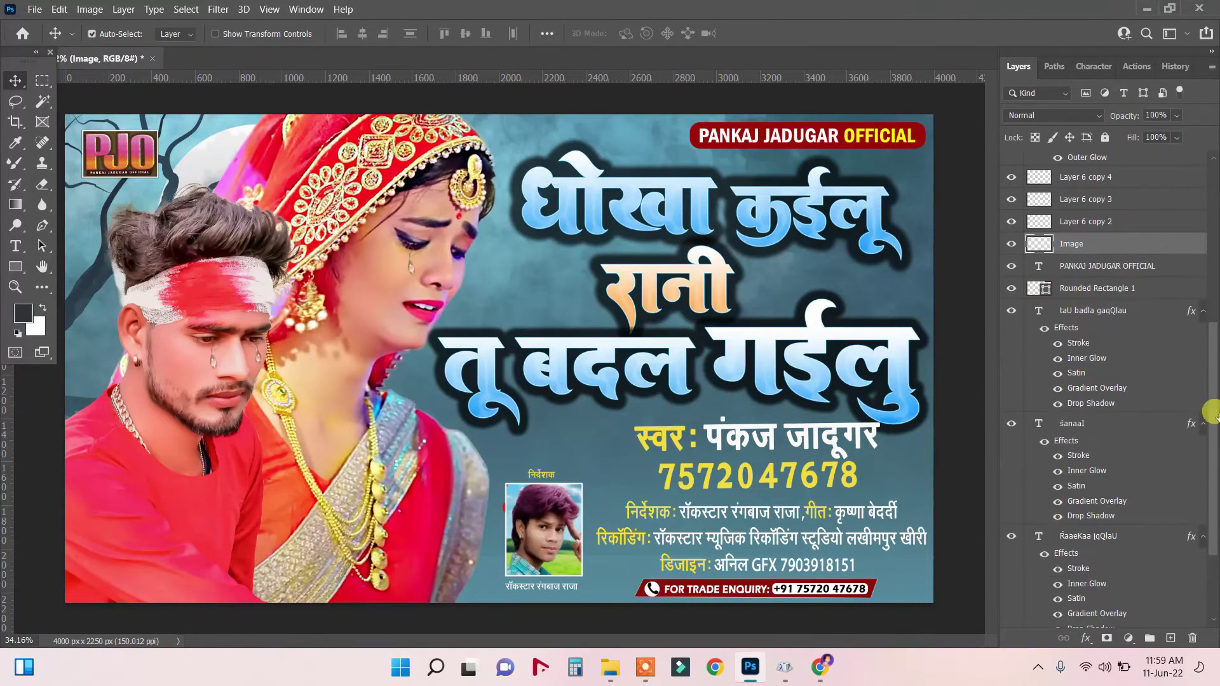
- Set the bride's Camera Raw-filtered Image layer to 59% opacity and merge it with Layer 36
{"action": "key", "text": "ctrl+shift+alt+e"}
{"action": "left_click", "coordinate": [1134, 66]}
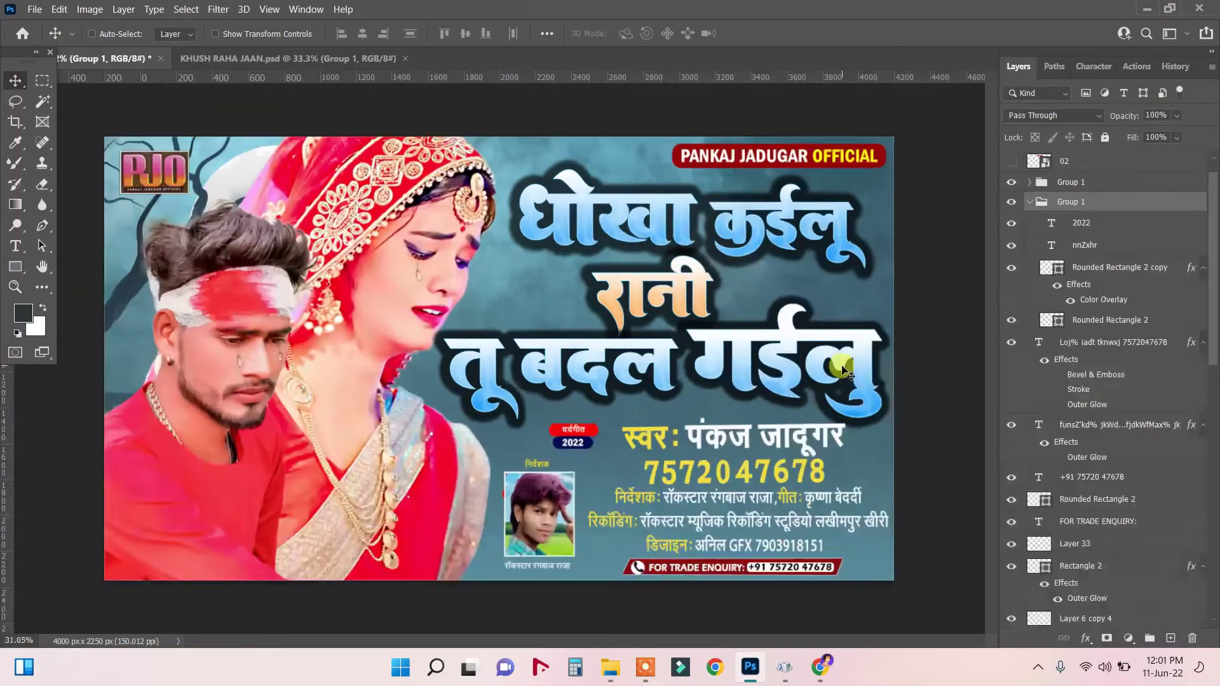
{"action": "scroll", "coordinate": [844, 371], "scroll_direction": "down", "scroll_amount": 2}
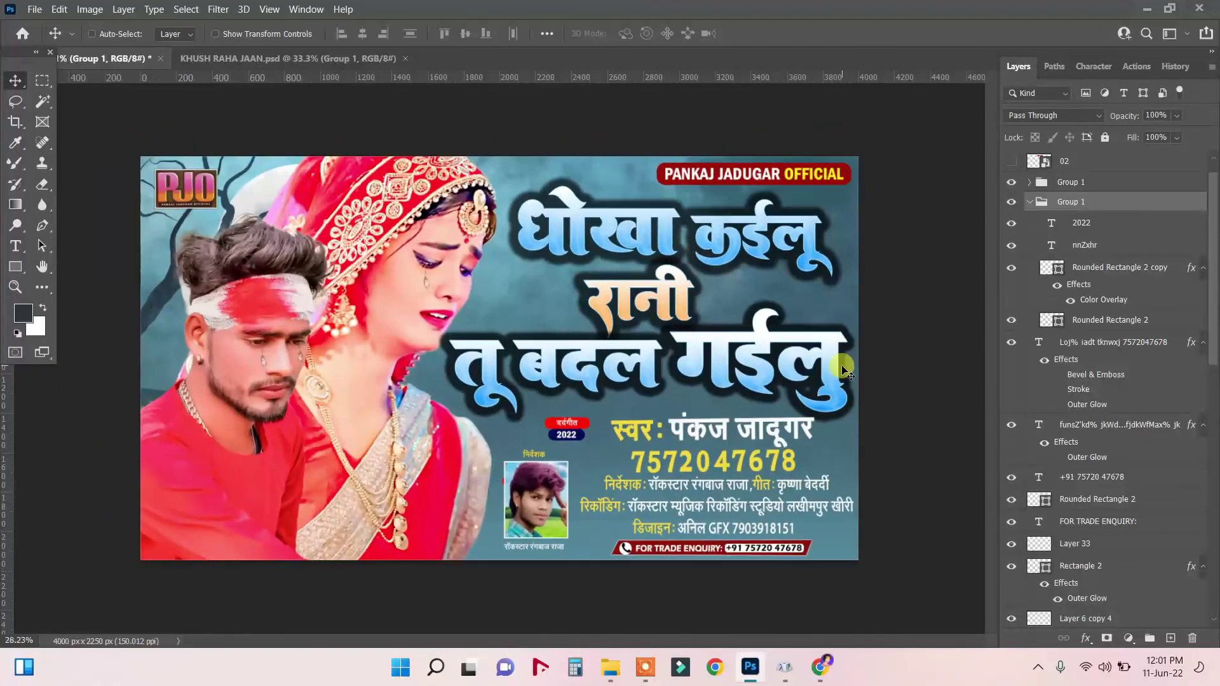
{"action": "right_click", "coordinate": [418, 223]}
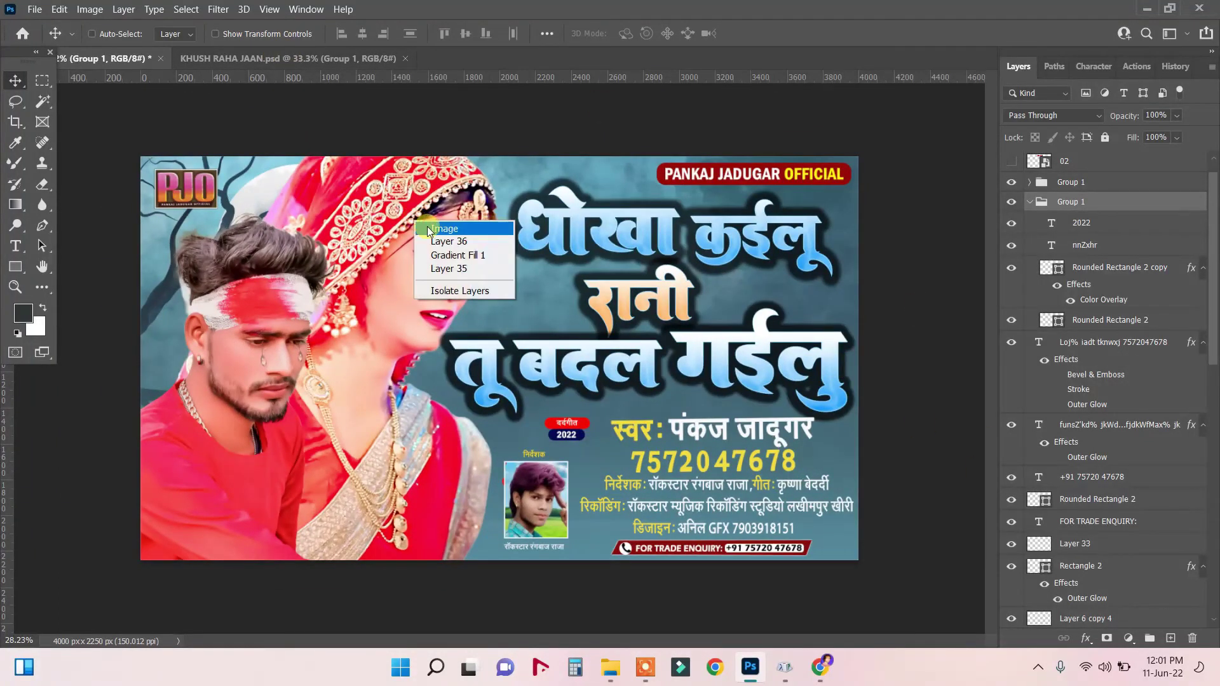
{"action": "left_click", "coordinate": [444, 277]}
{"action": "left_click_drag", "start_coordinate": [1128, 117], "coordinate": [1135, 120]}
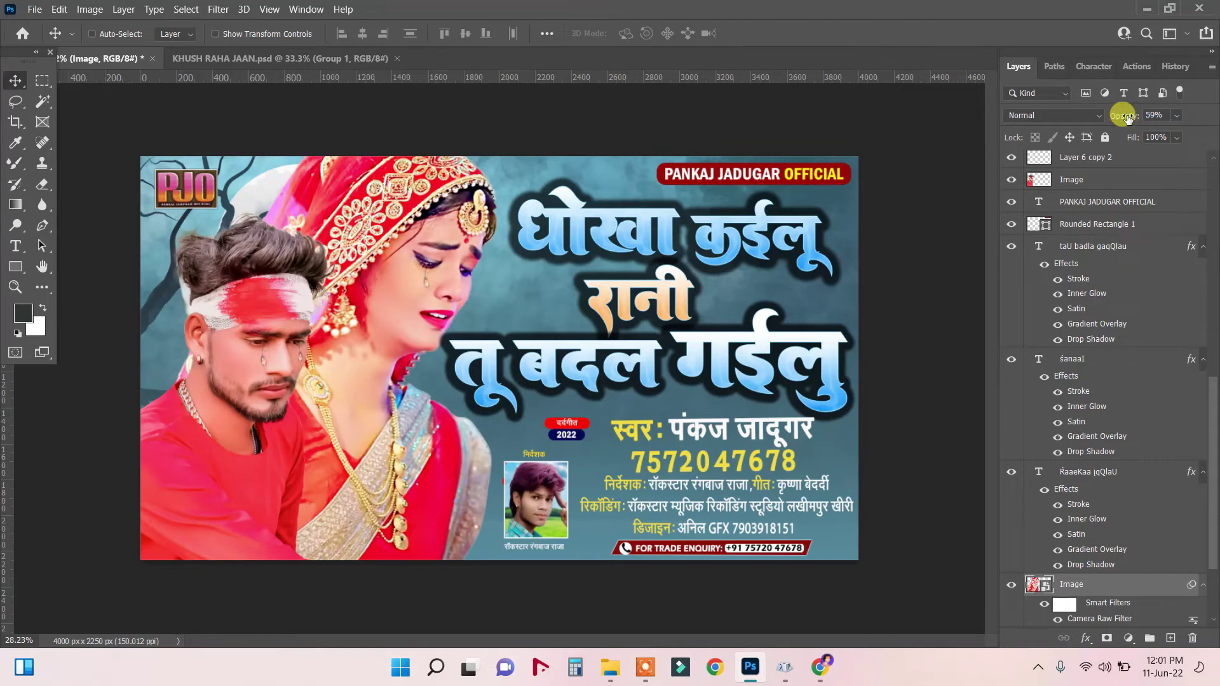
{"action": "scroll", "coordinate": [1124, 570], "scroll_direction": "down", "scroll_amount": 5}
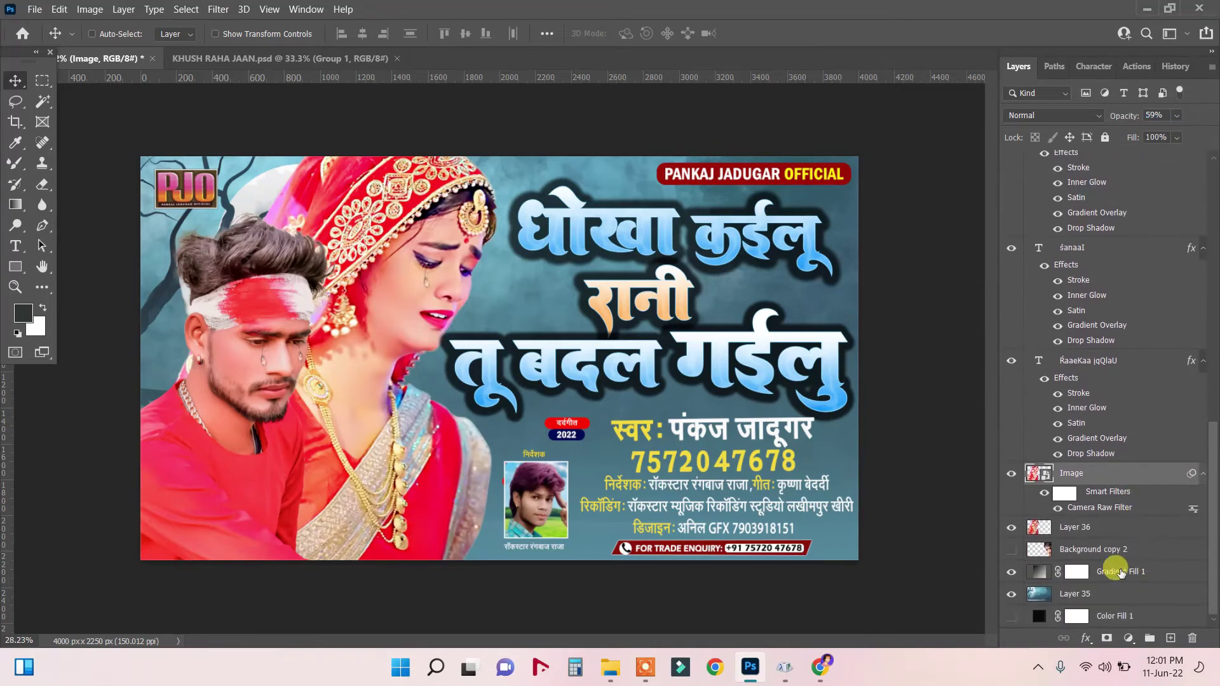
{"action": "left_click", "coordinate": [1090, 530], "text": "shift"}
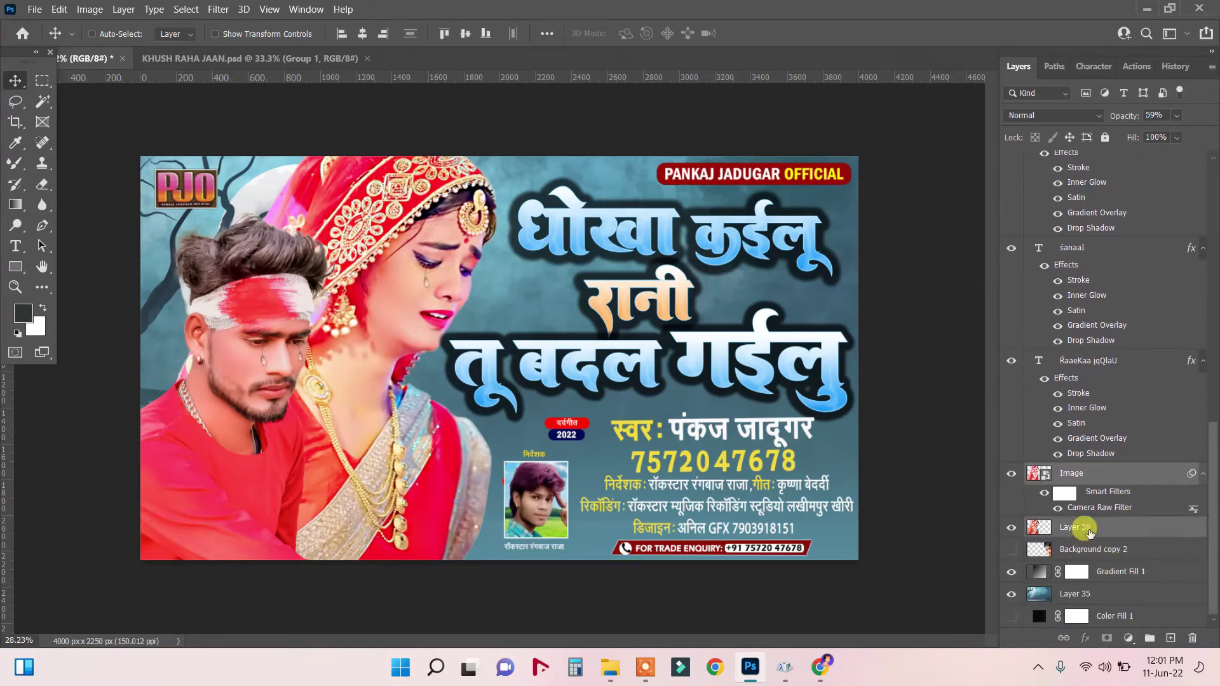
{"action": "key", "text": "ctrl+e"}
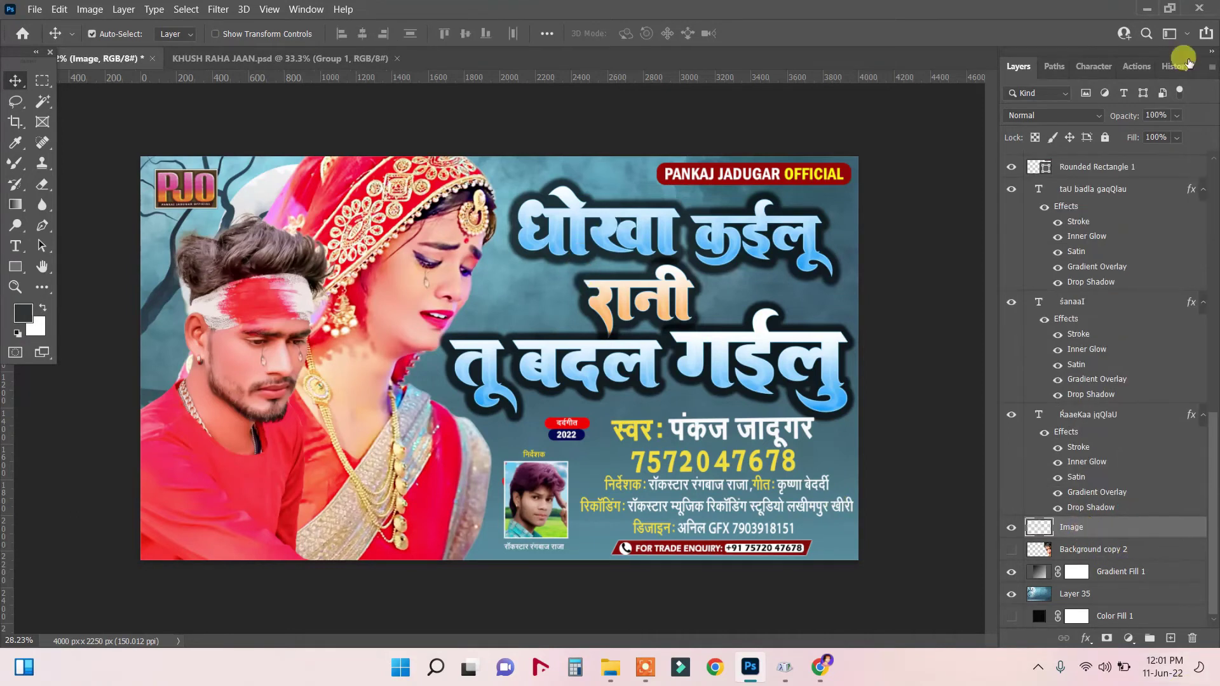
- Apply the Beige Tones 1 action to the bride at 83% opacity and merge the result with her Image layer
{"action": "left_click", "coordinate": [1141, 70]}
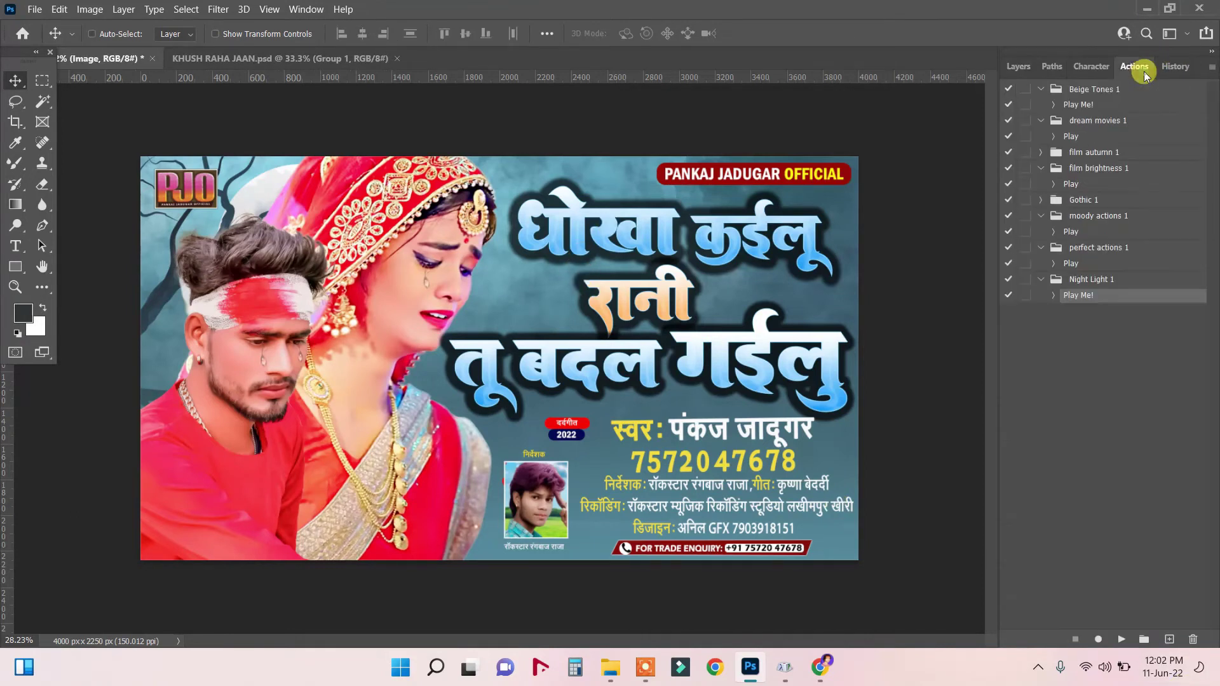
{"action": "left_click", "coordinate": [1079, 104]}
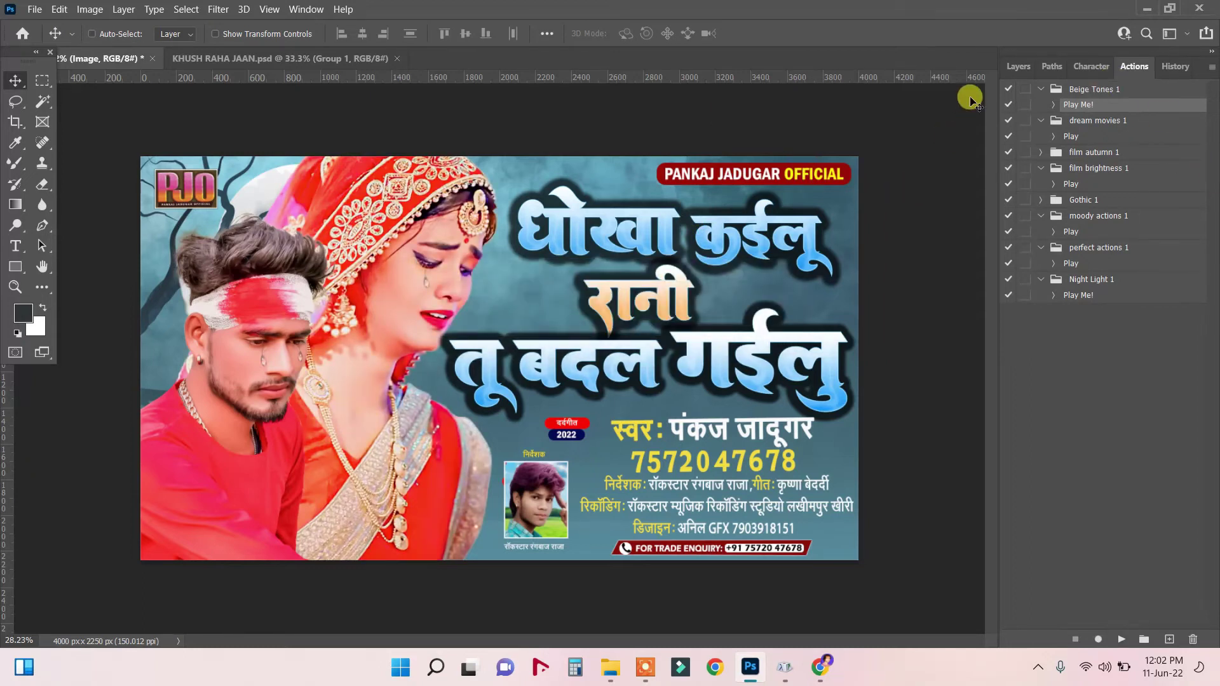
{"action": "left_click", "coordinate": [1018, 66]}
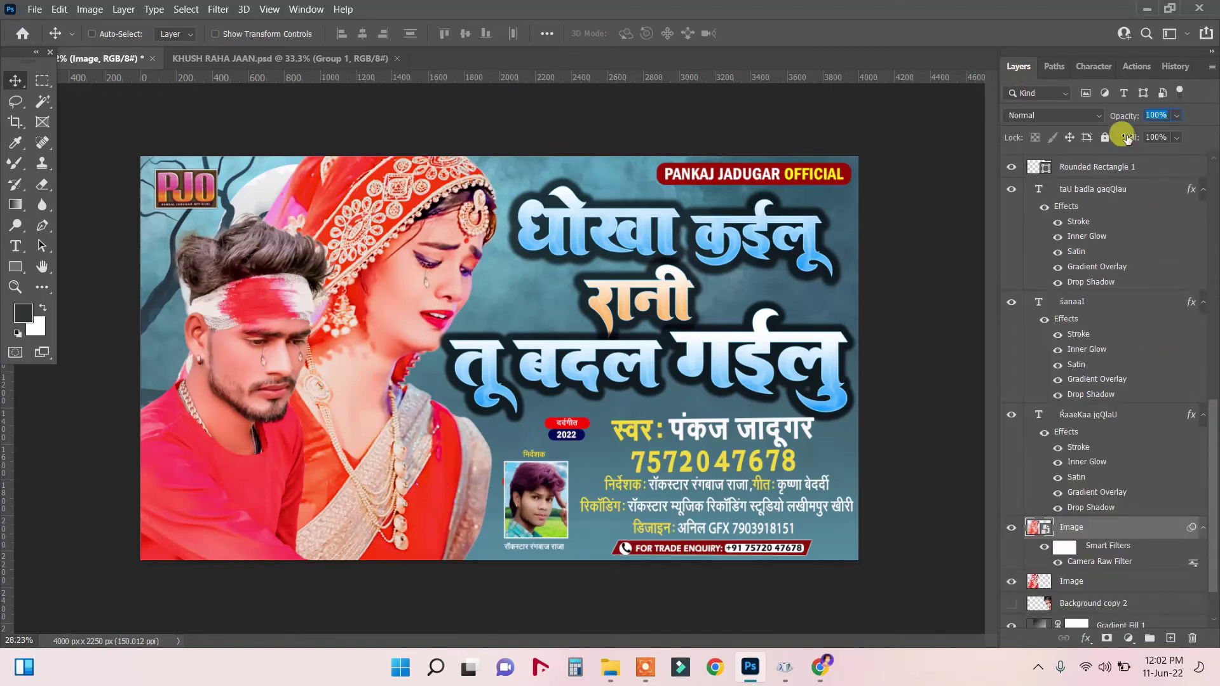
{"action": "left_click_drag", "start_coordinate": [1126, 114], "coordinate": [1117, 113]}
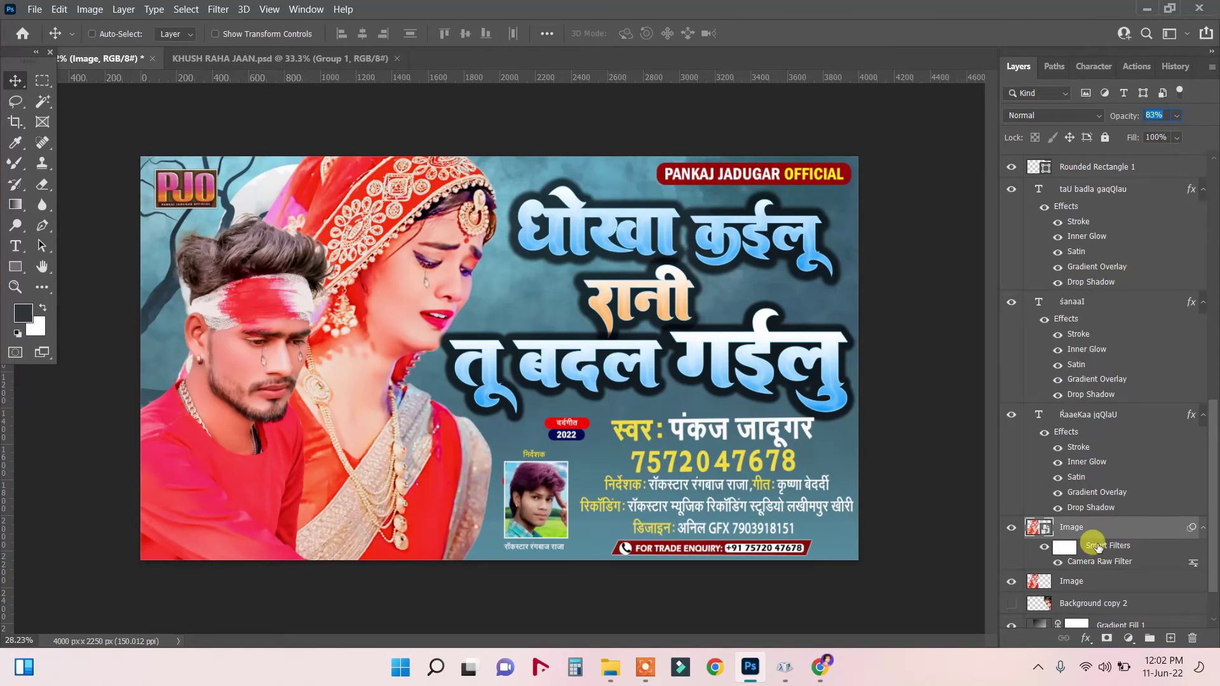
{"action": "left_click", "coordinate": [1082, 583]}
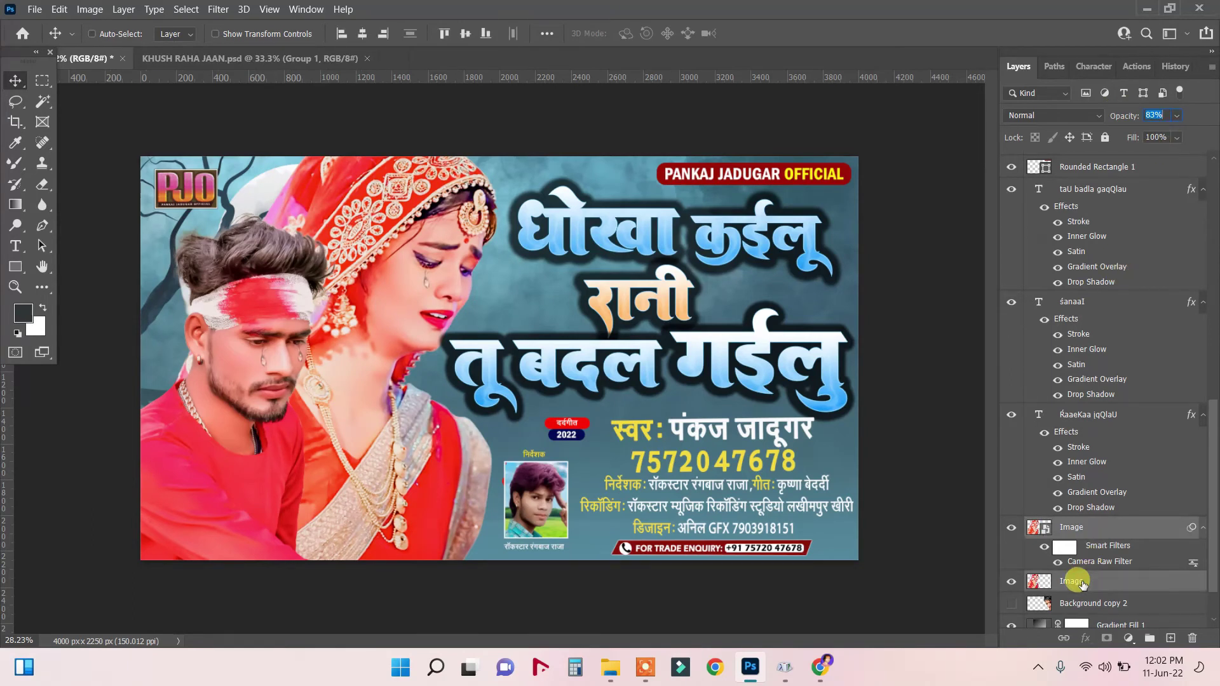
{"action": "key", "text": "ctrl+e"}
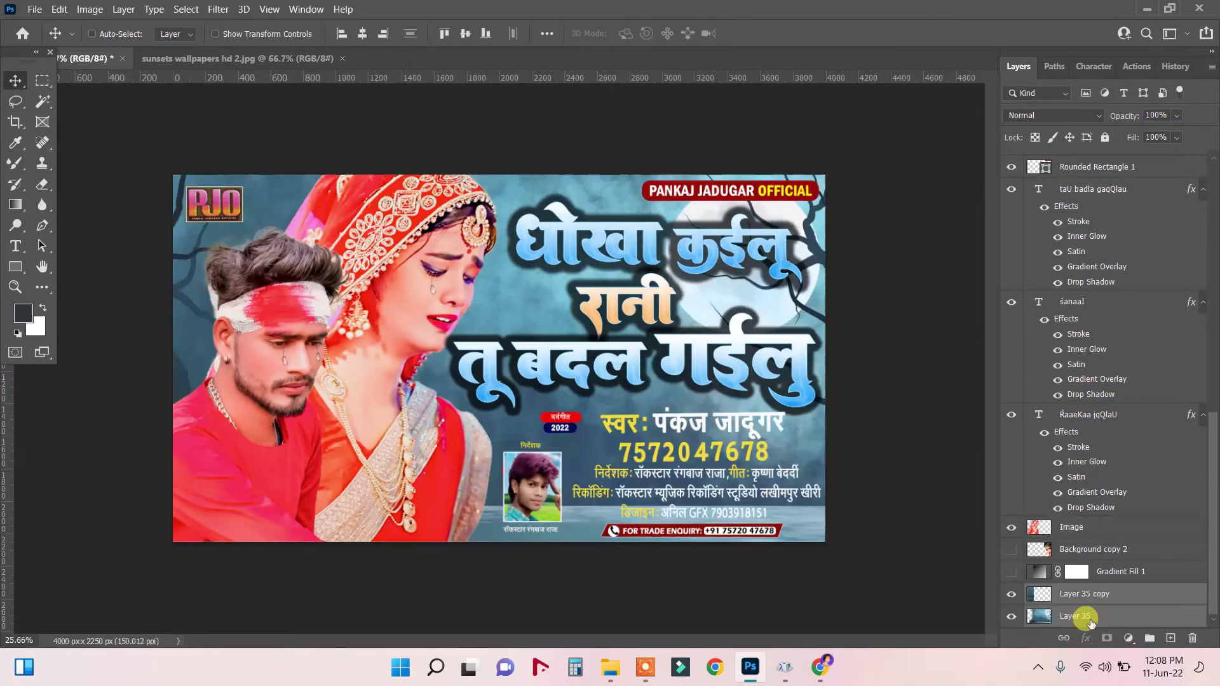
- Delete the teal background layers Layer 35 and Layer 35 copy and bring in sunsets wallpapers hd 2.jpg as the new background
{"action": "left_click", "coordinate": [1192, 638]}
{"action": "left_click", "coordinate": [577, 264]}
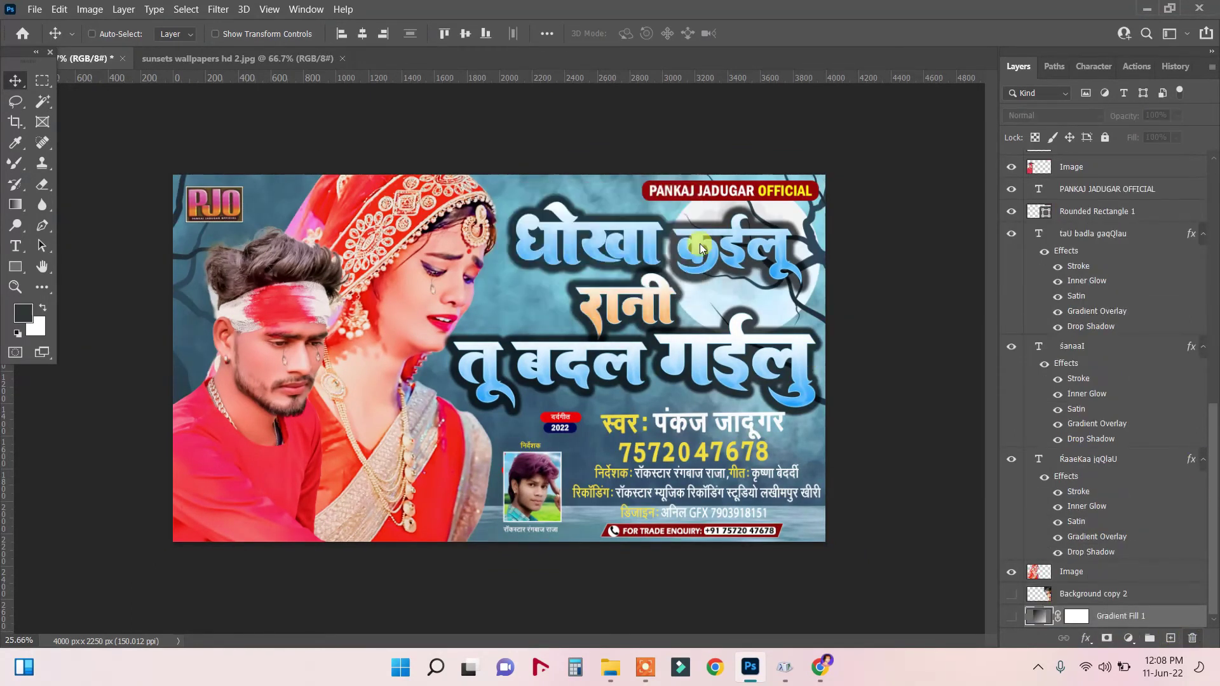
{"action": "left_click", "coordinate": [304, 58]}
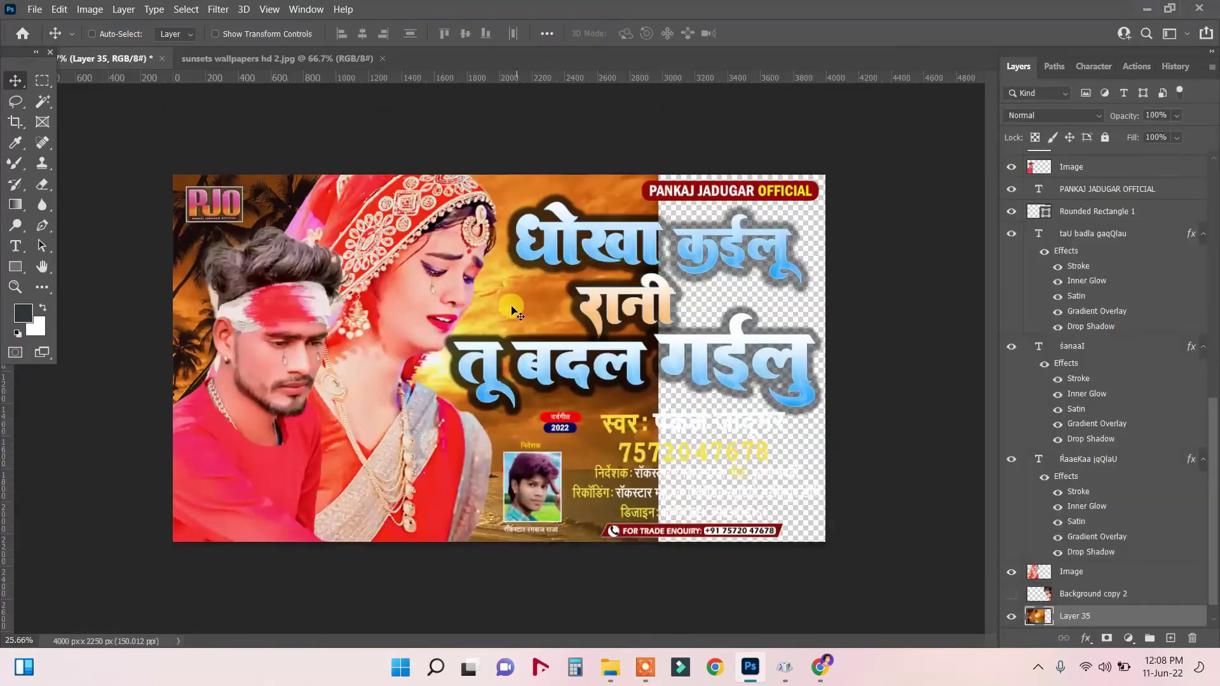
- Duplicate the sunset background, flip the copy horizontally and position it to cover the empty area behind the title and credits
{"action": "left_click_drag", "start_coordinate": [513, 311], "coordinate": [714, 313]}
{"action": "key", "text": "ctrl+j"}
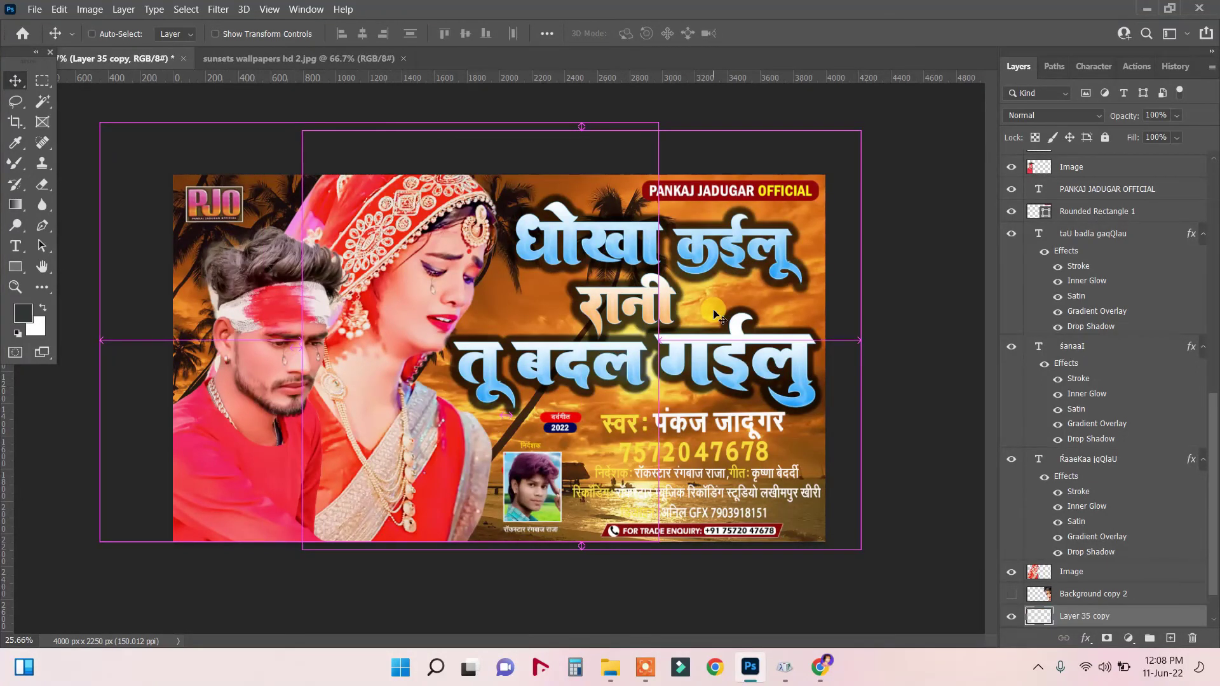
{"action": "key", "text": "ctrl+t"}
{"action": "right_click", "coordinate": [714, 312]}
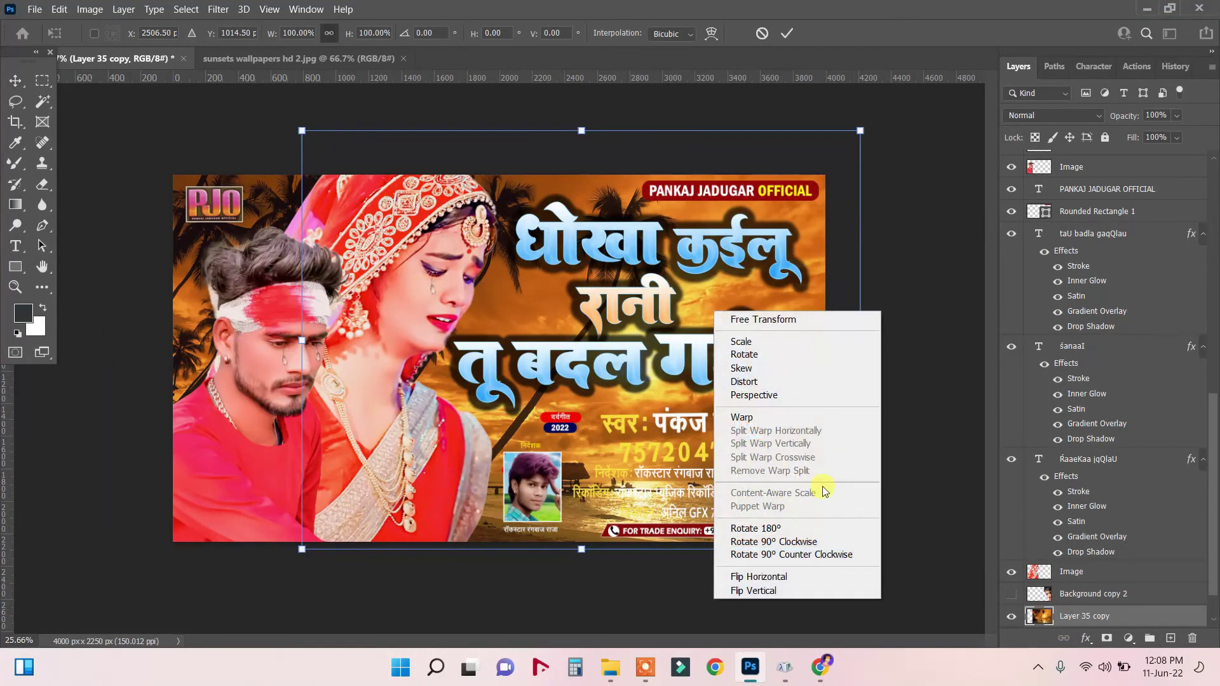
{"action": "left_click", "coordinate": [795, 574]}
{"action": "left_click_drag", "start_coordinate": [753, 294], "coordinate": [978, 295]}
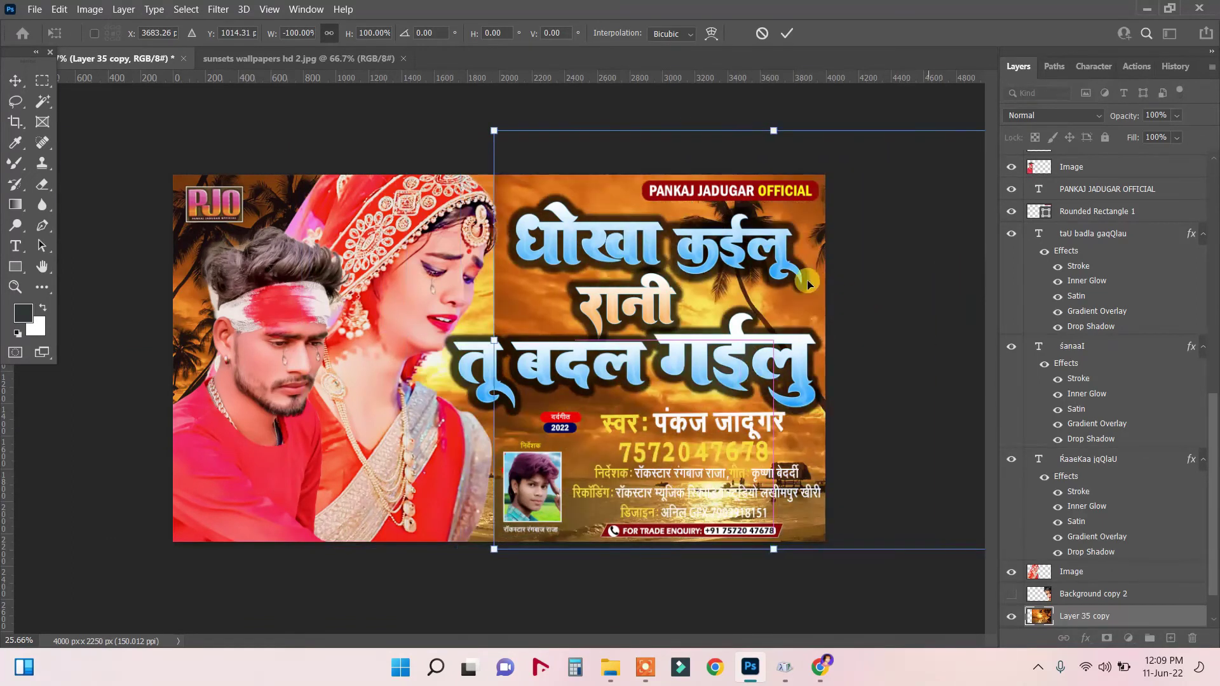
{"action": "left_click_drag", "start_coordinate": [837, 291], "coordinate": [889, 292]}
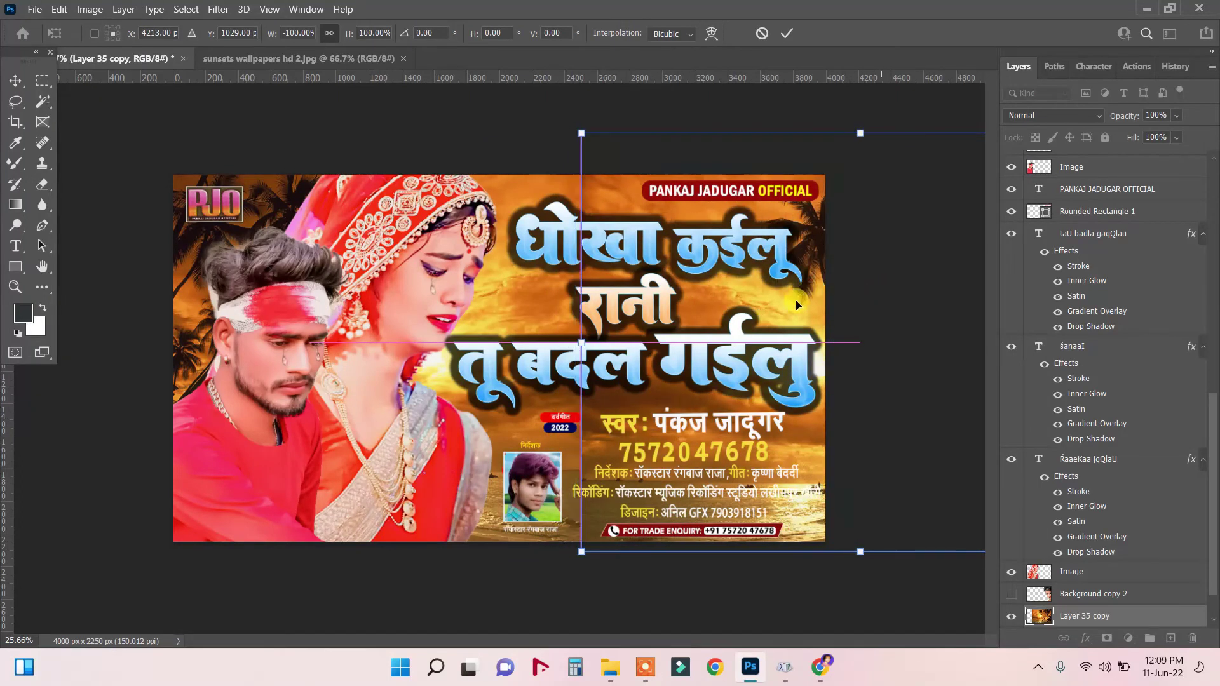
{"action": "left_click_drag", "start_coordinate": [812, 305], "coordinate": [782, 300]}
{"action": "key", "text": "Return"}
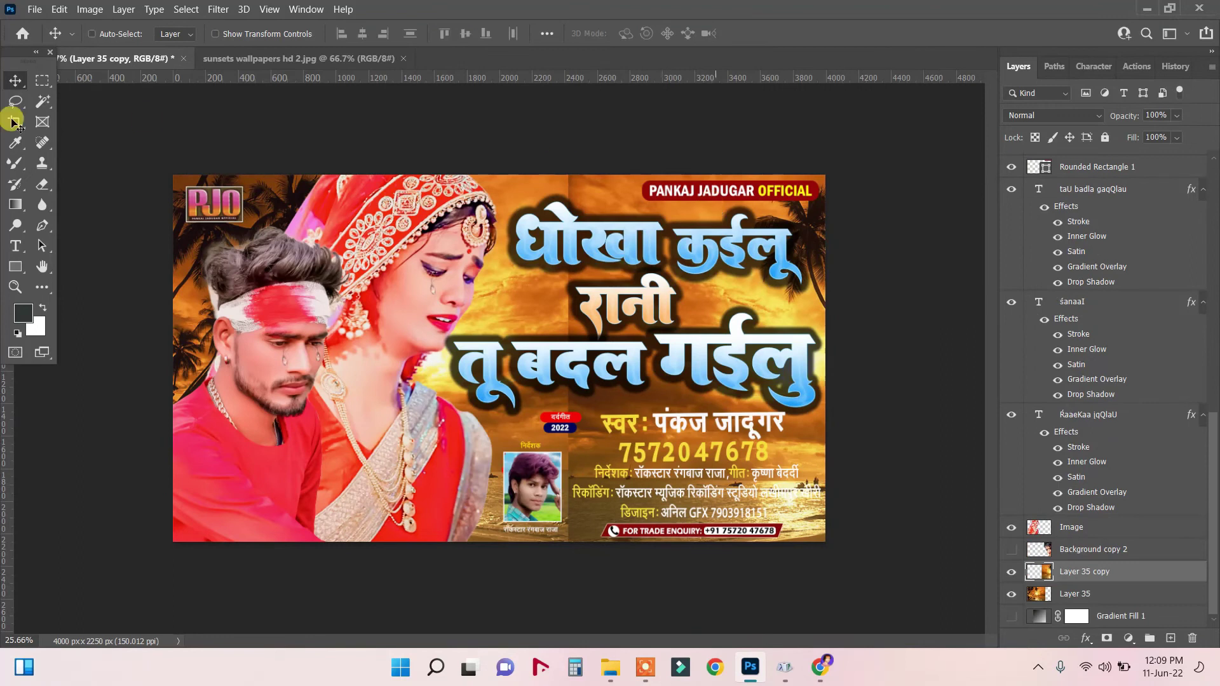
- Soften the seam of the mirrored sunset copy with the Eraser at 84% opacity, and show Gradient Fill 1 above Layer 35 copy
{"action": "left_click", "coordinate": [42, 185]}
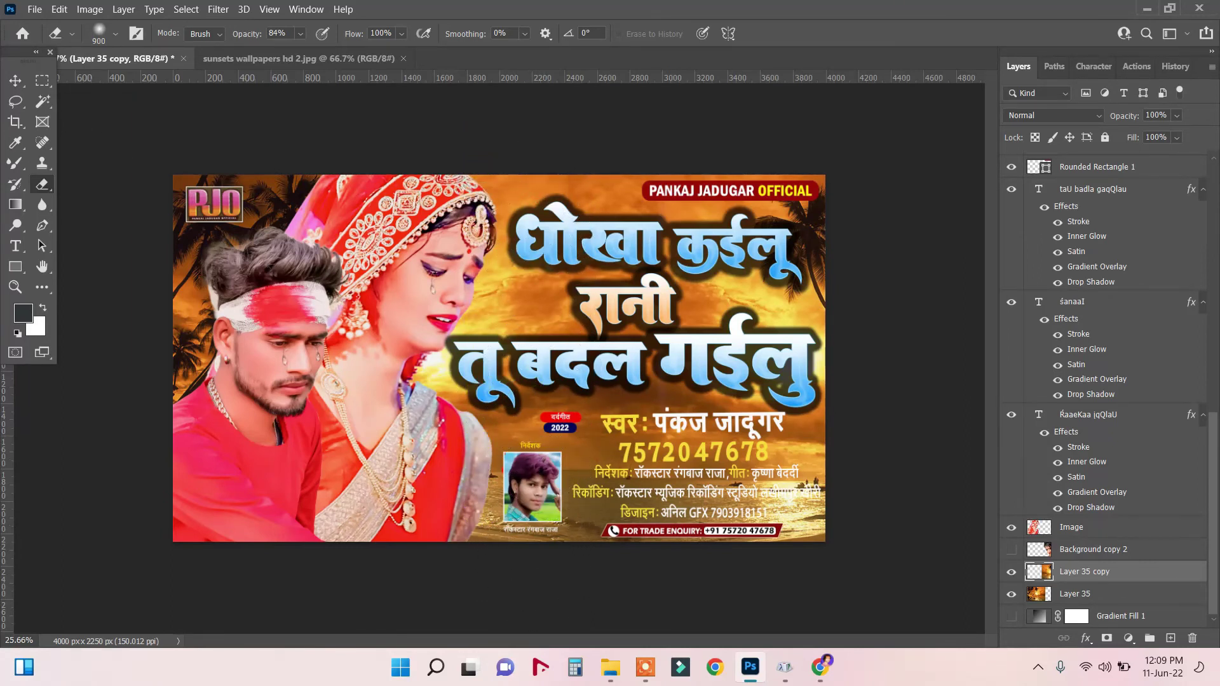
{"action": "left_click", "coordinate": [11, 79]}
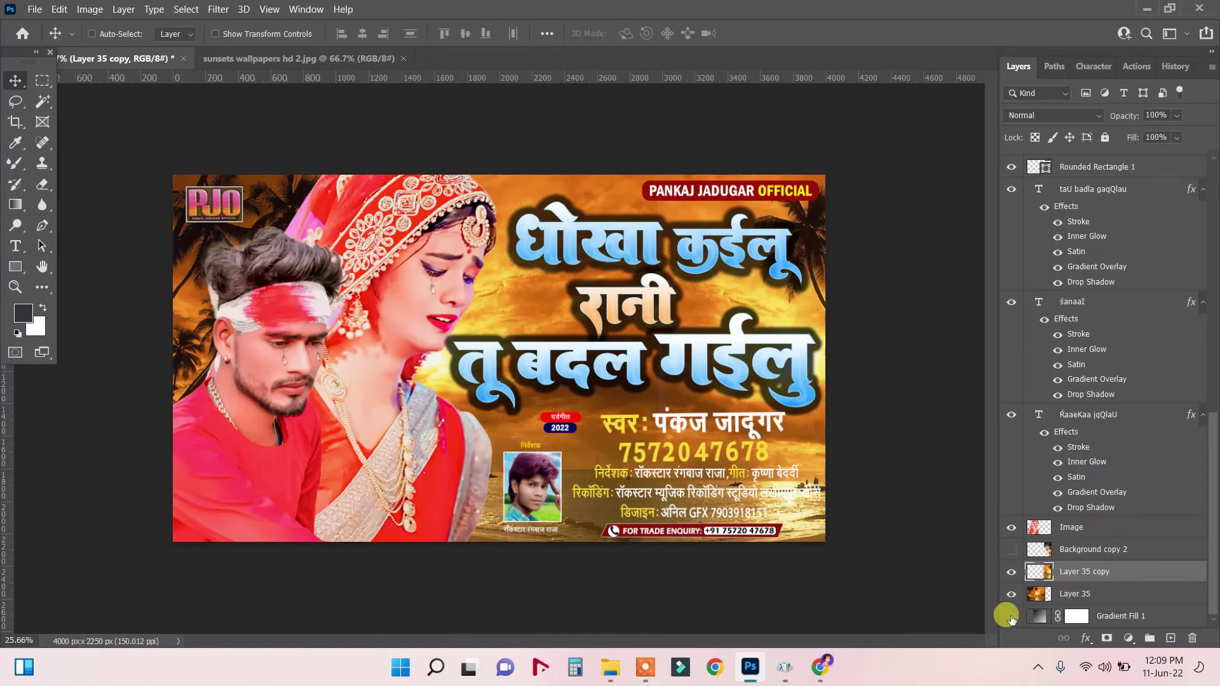
{"action": "left_click_drag", "start_coordinate": [1122, 626], "coordinate": [1091, 562]}
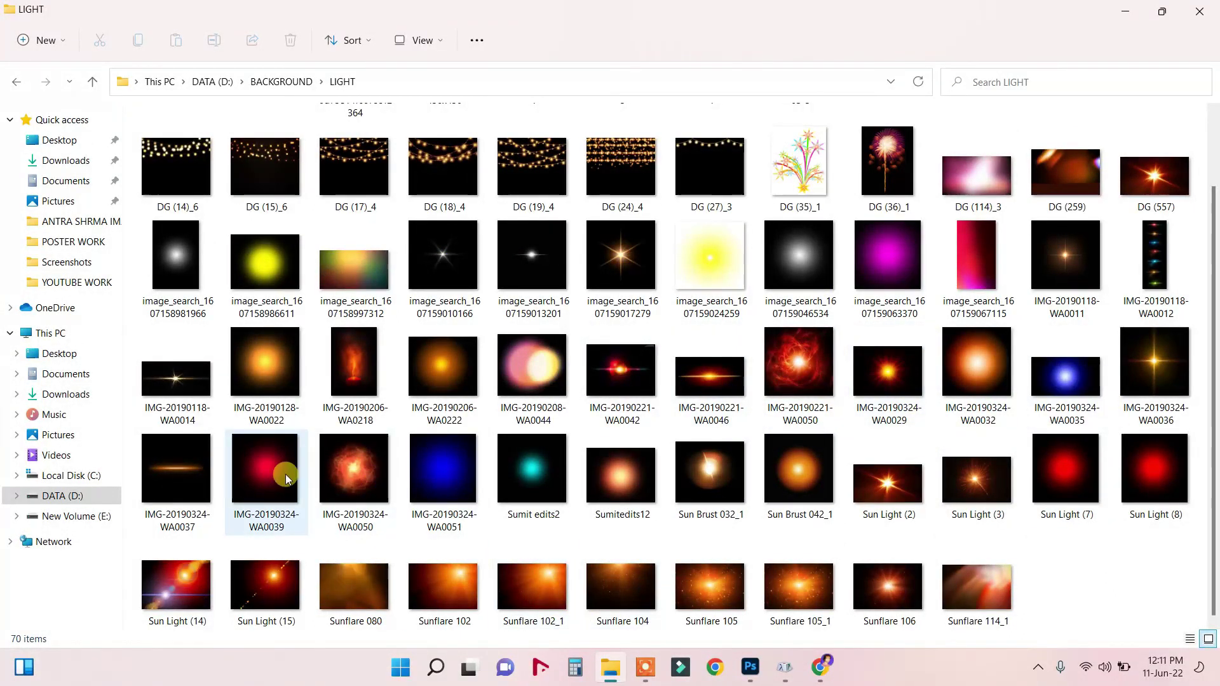
- Open the red glow IMG-20190324-WA0039.jpg, bring it into the poster, enlarge it and place it over the singer's head in the upper-left corner
{"action": "right_click", "coordinate": [265, 464]}
{"action": "mouse_move", "coordinate": [496, 265]}
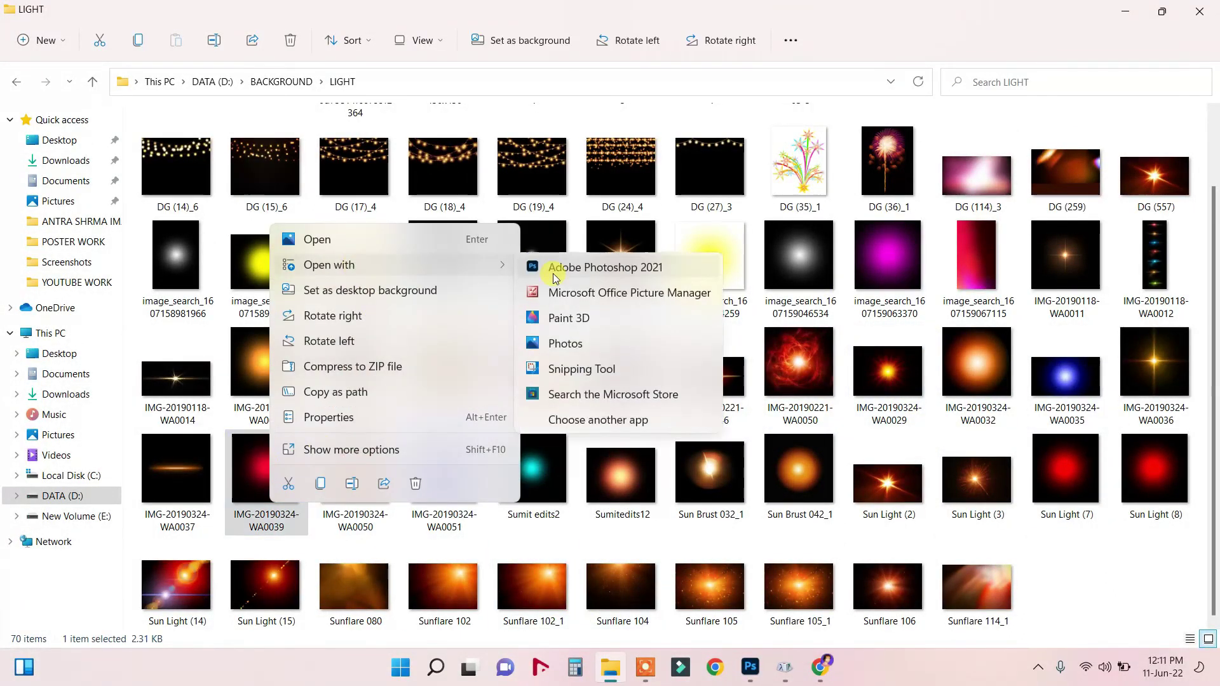
{"action": "left_click", "coordinate": [552, 267]}
{"action": "scroll", "coordinate": [548, 317], "scroll_direction": "up", "scroll_amount": 5}
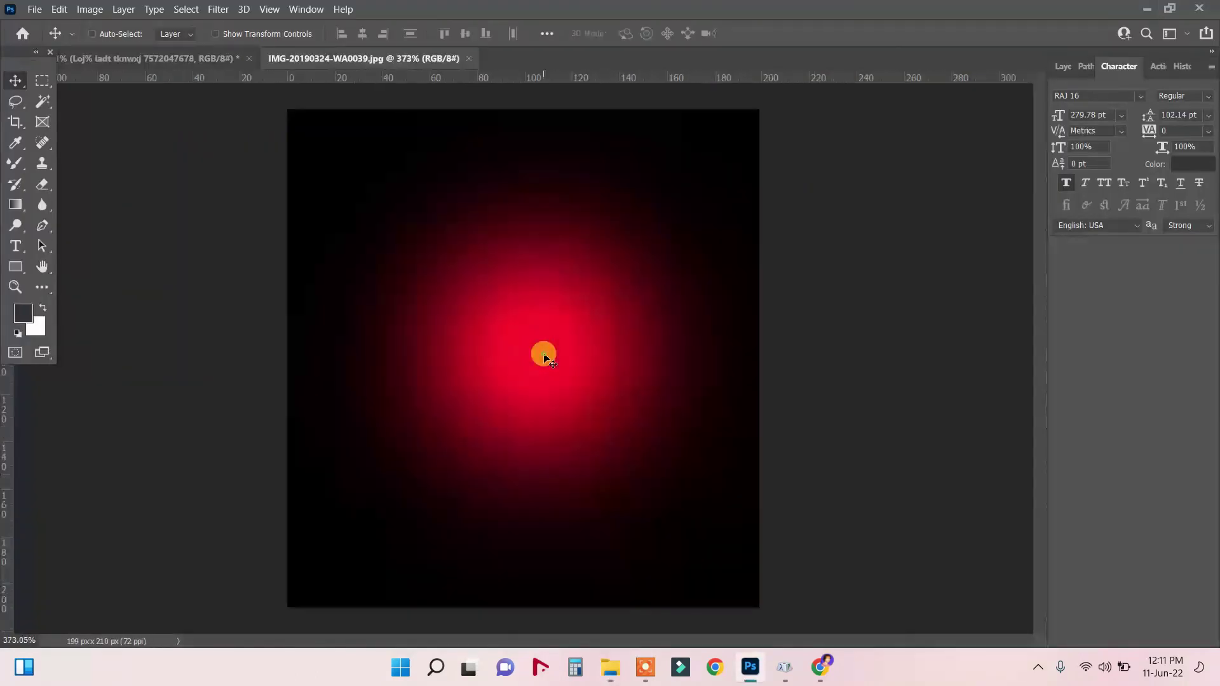
{"action": "left_click", "coordinate": [196, 58]}
{"action": "left_click_drag", "start_coordinate": [248, 274], "coordinate": [673, 362]}
{"action": "key", "text": "ctrl+t"}
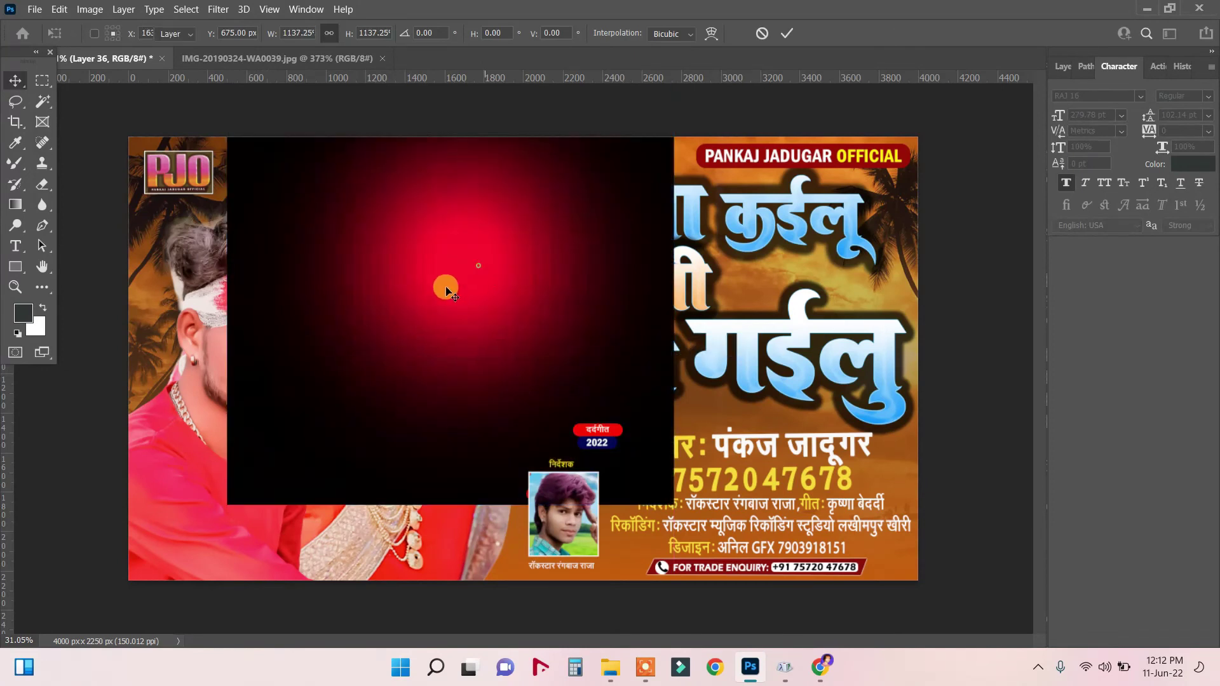
{"action": "left_click_drag", "start_coordinate": [446, 285], "coordinate": [324, 273]}
{"action": "key", "text": "Return"}
- Blend the red glow layer in Screen mode at 79% opacity, adjust its position around the singer's head and close the glow image
{"action": "left_click", "coordinate": [1060, 67]}
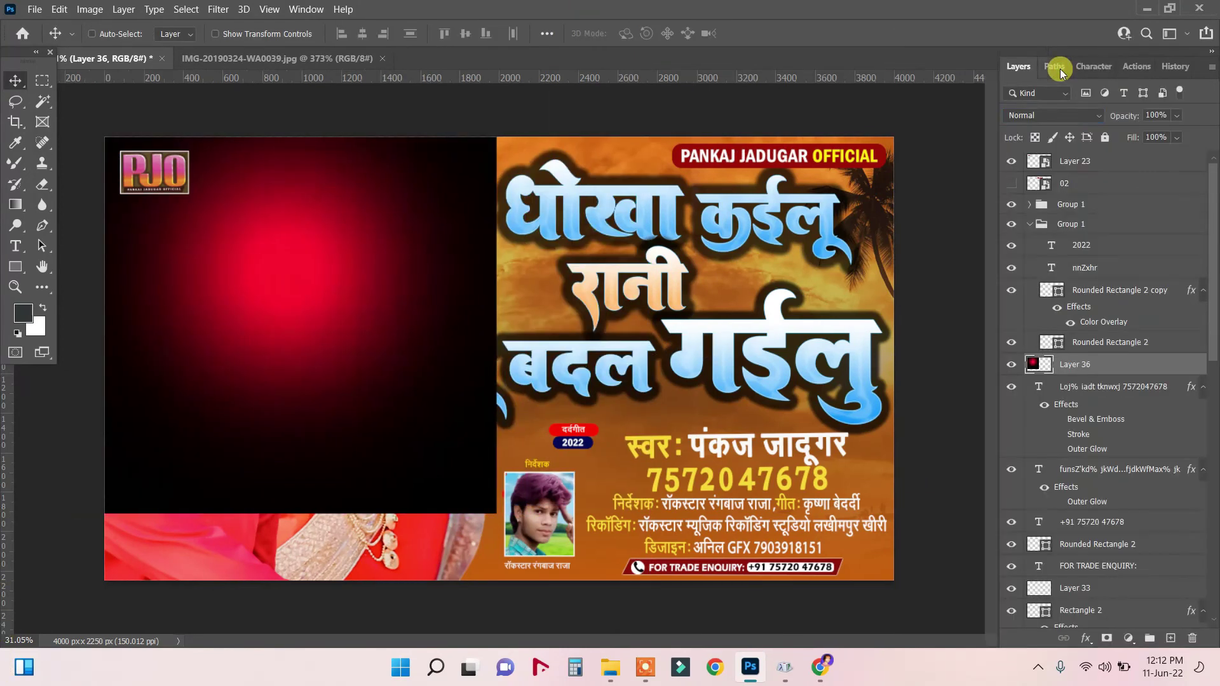
{"action": "left_click", "coordinate": [1052, 115]}
{"action": "left_click", "coordinate": [1035, 248]}
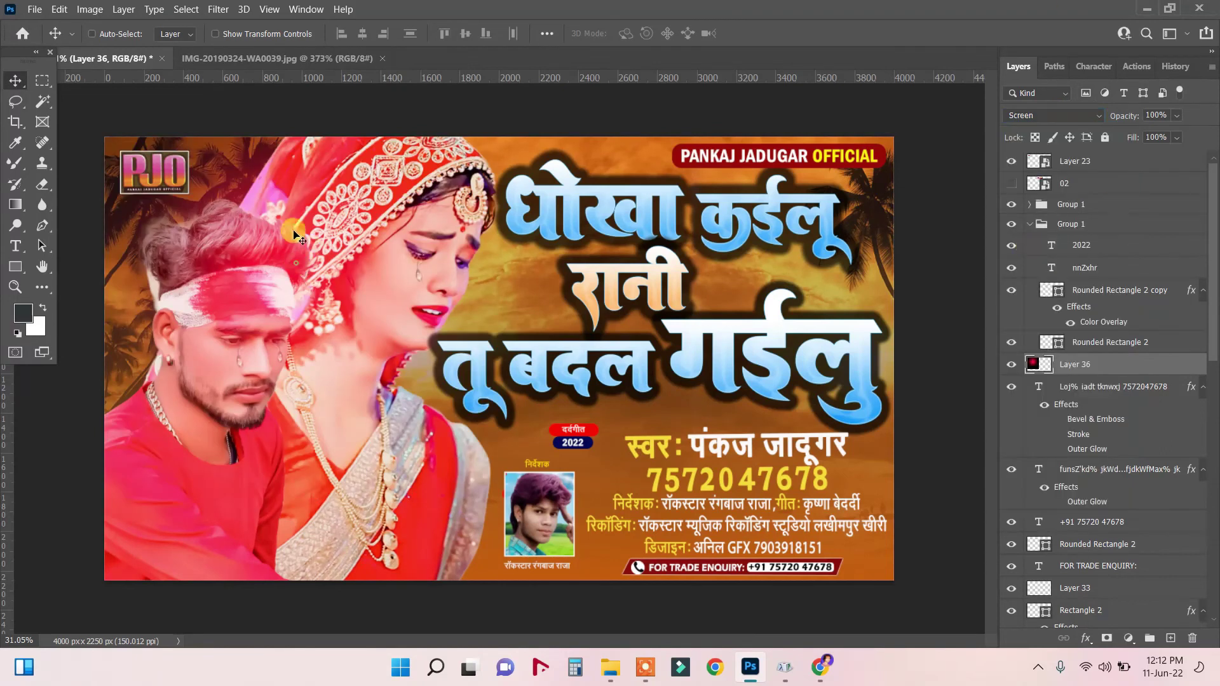
{"action": "left_click_drag", "start_coordinate": [1142, 108], "coordinate": [1143, 118]}
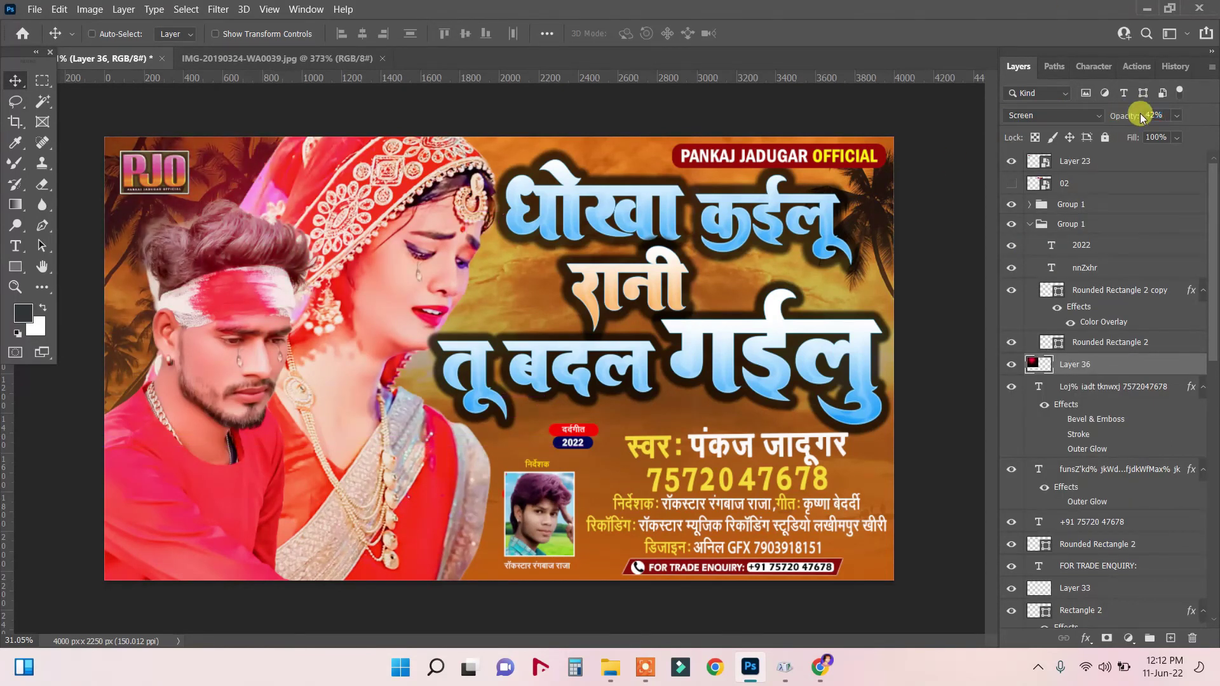
{"action": "left_click", "coordinate": [451, 193]}
{"action": "left_click_drag", "start_coordinate": [333, 194], "coordinate": [212, 198]}
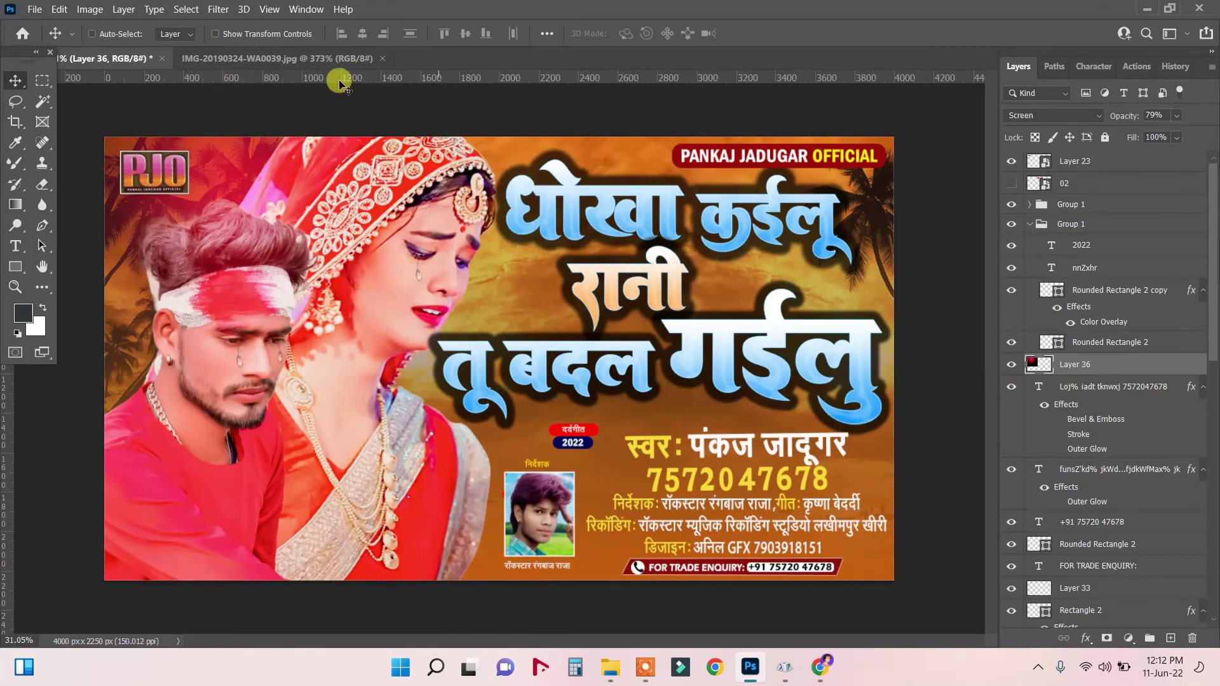
{"action": "left_click", "coordinate": [336, 58]}
{"action": "left_click", "coordinate": [382, 58]}
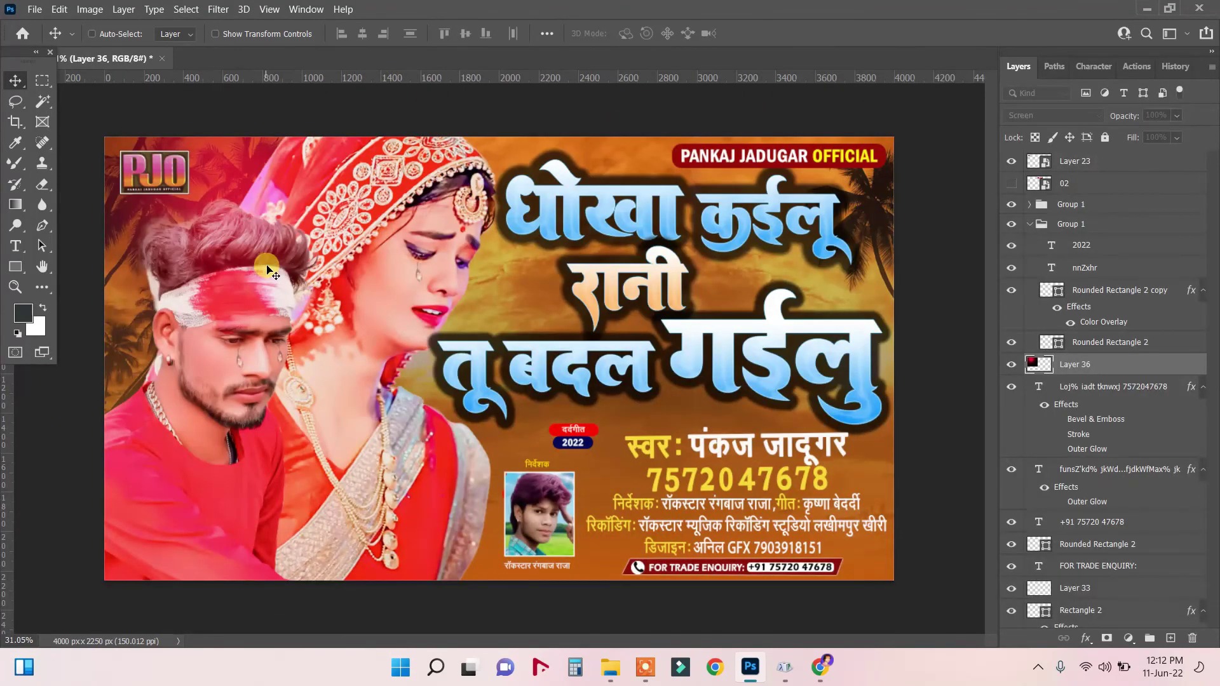
- Open the orange lens flare IMG-20190221-WA0046.jpg from the LIGHT folder and copy the whole image
{"action": "left_click", "coordinate": [610, 667]}
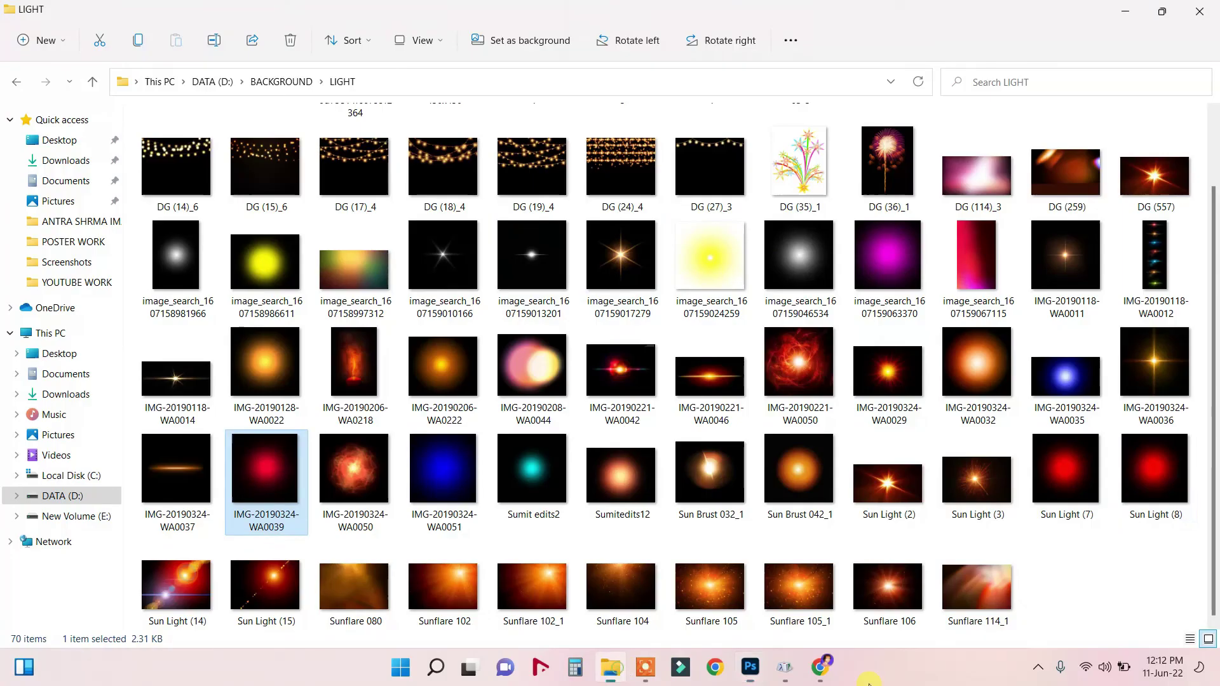
{"action": "left_click", "coordinate": [726, 380]}
{"action": "right_click", "coordinate": [699, 381]}
{"action": "mouse_move", "coordinate": [702, 181]}
{"action": "left_click", "coordinate": [915, 168]}
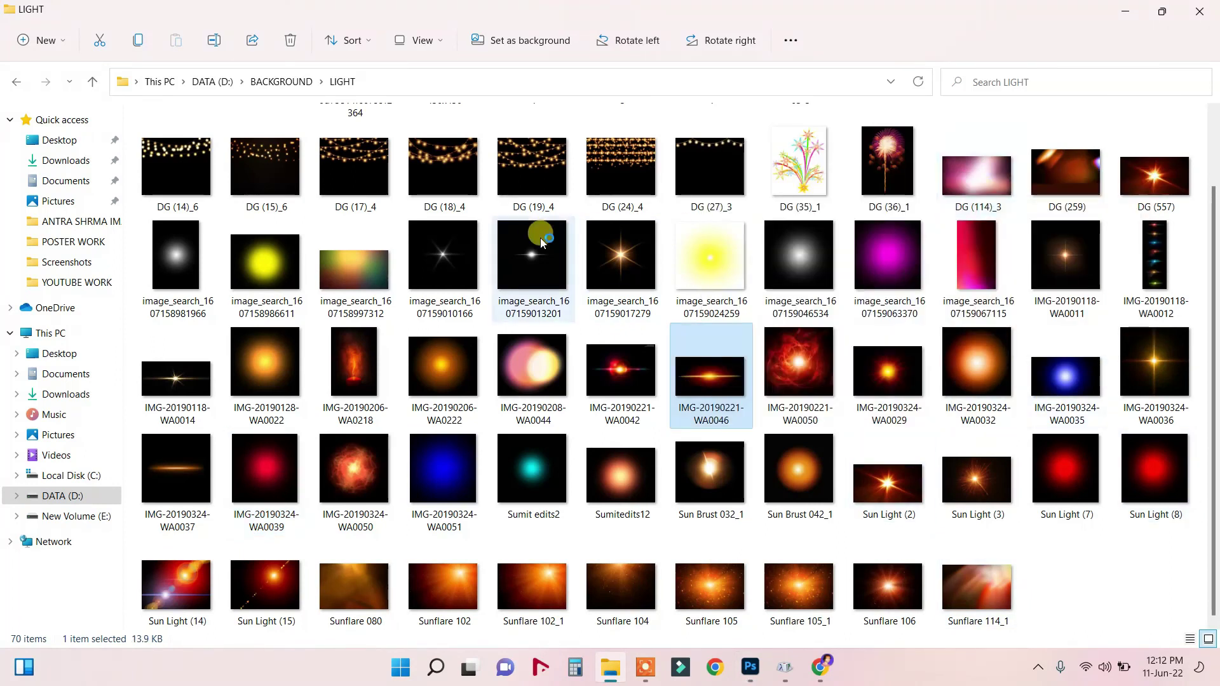
{"action": "key", "text": "ctrl+a"}
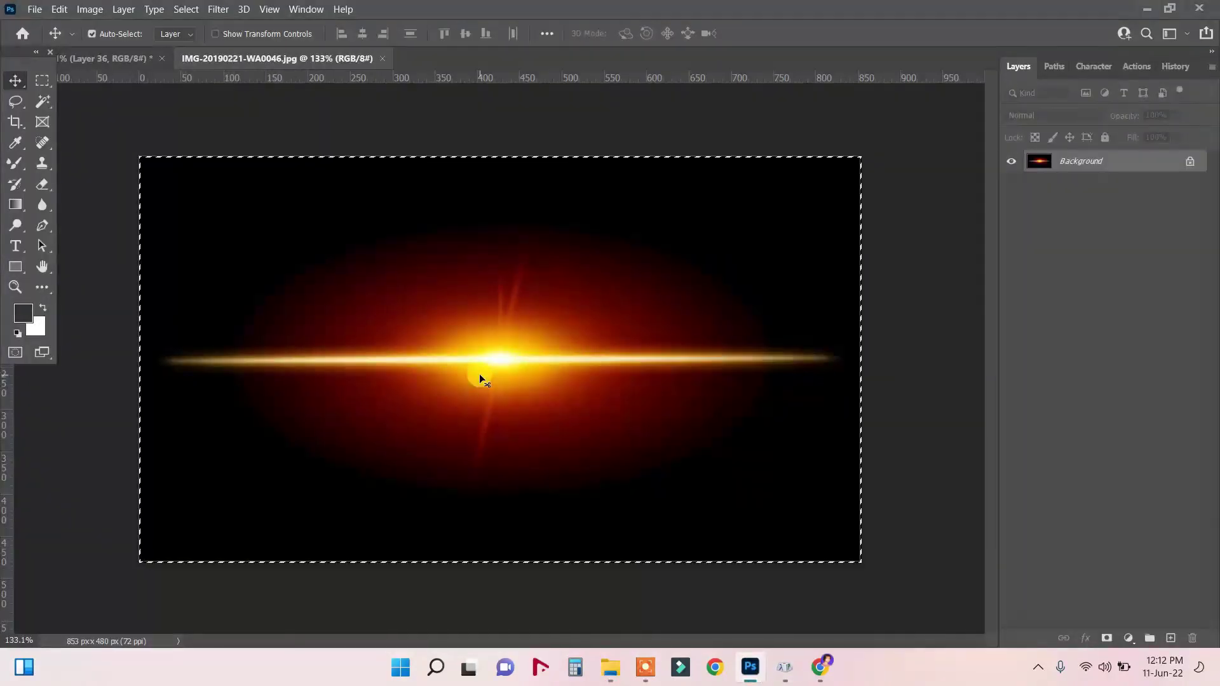
{"action": "key", "text": "ctrl+c"}
- Paste the orange flare into the poster on a new layer above Layer 35 copy, enlarge it and place it behind the title
{"action": "left_click", "coordinate": [108, 58]}
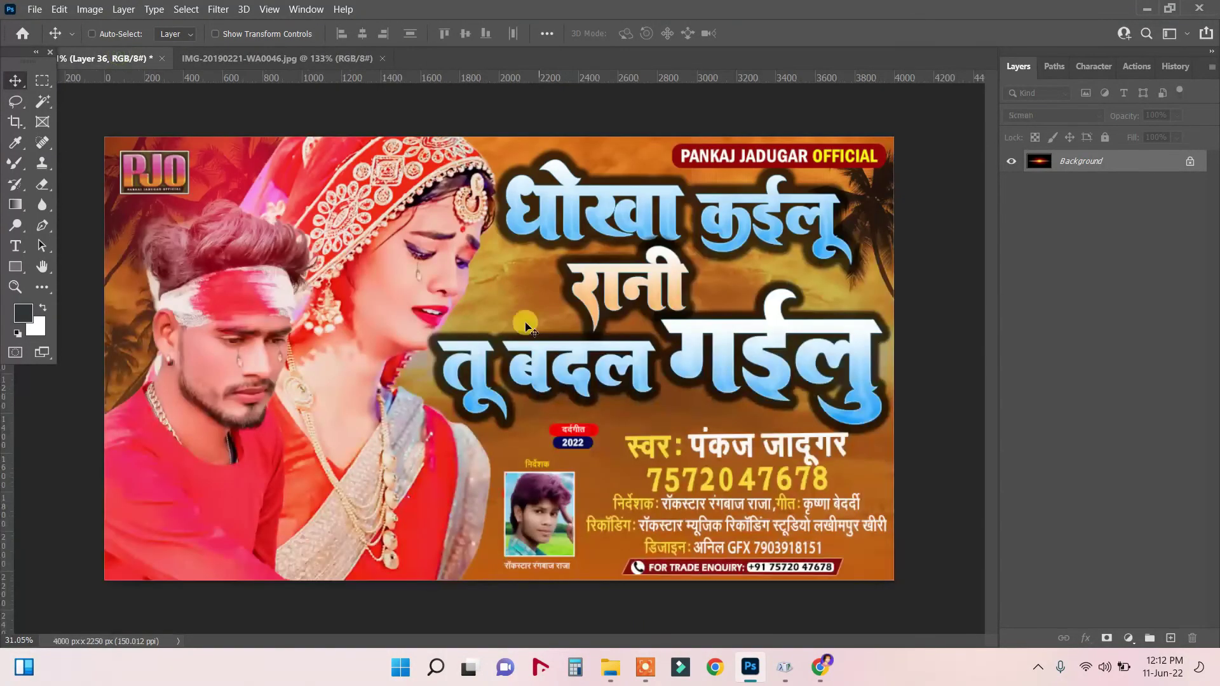
{"action": "scroll", "coordinate": [1124, 533], "scroll_direction": "down", "scroll_amount": 15}
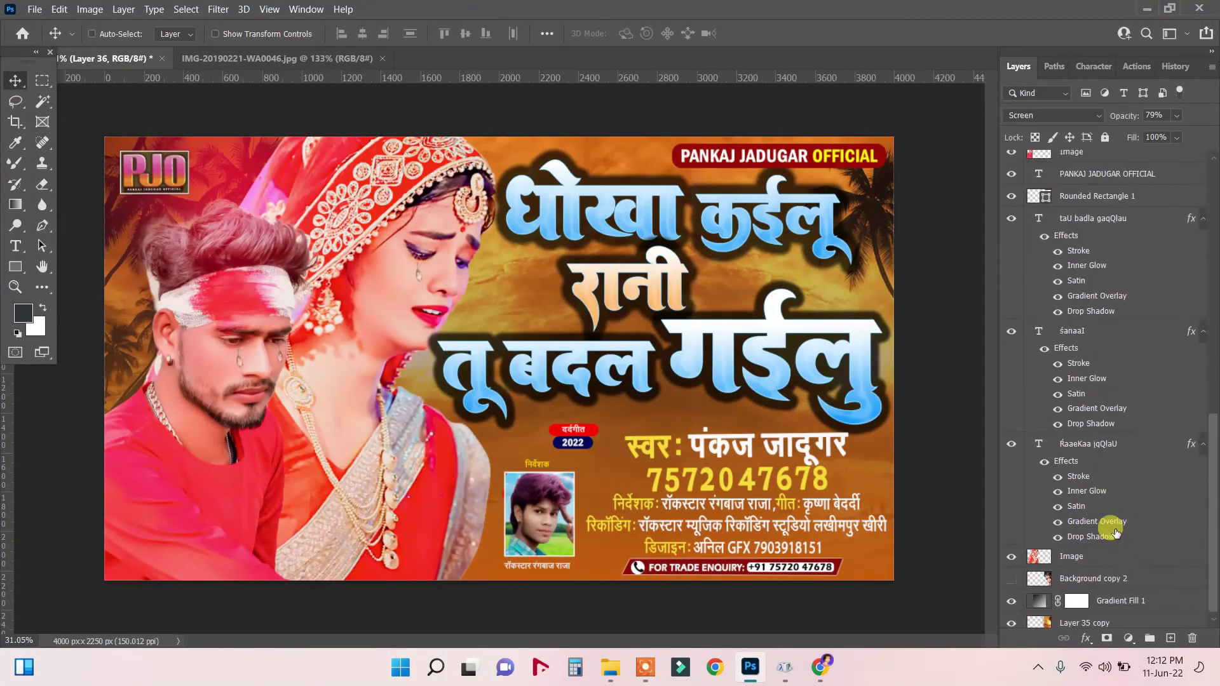
{"action": "left_click", "coordinate": [1073, 594]}
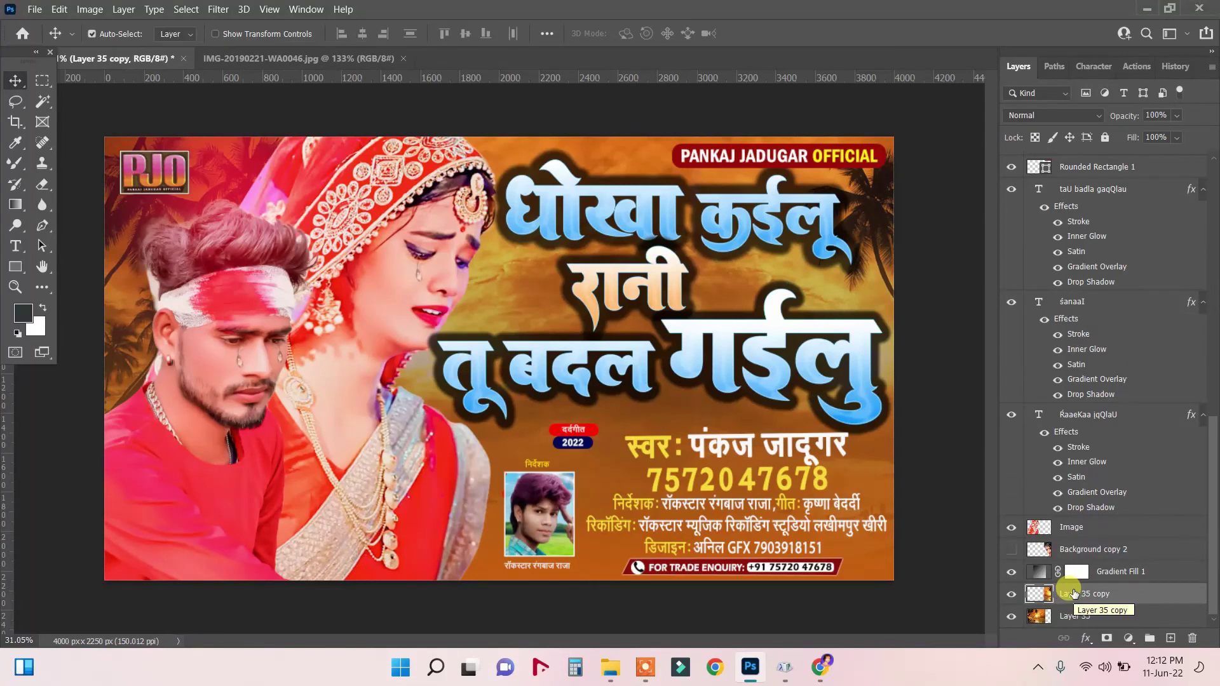
{"action": "key", "text": "ctrl+b"}
{"action": "left_click", "coordinate": [961, 293]}
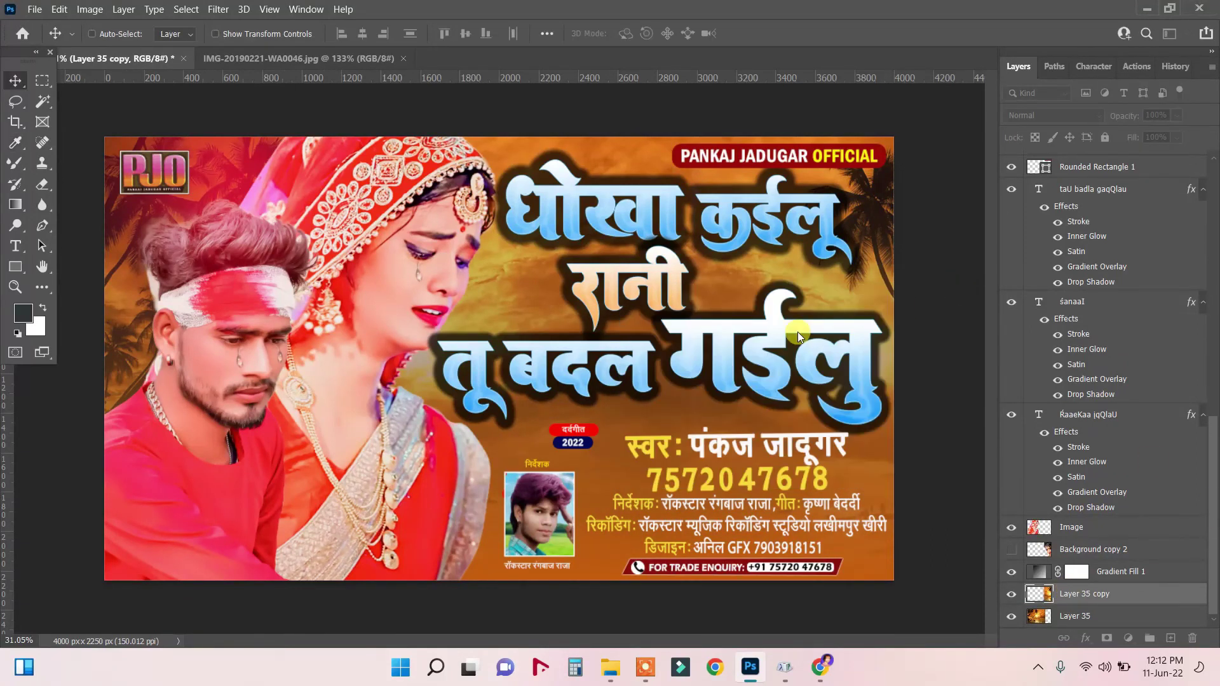
{"action": "key", "text": "ctrl+shift+alt+n"}
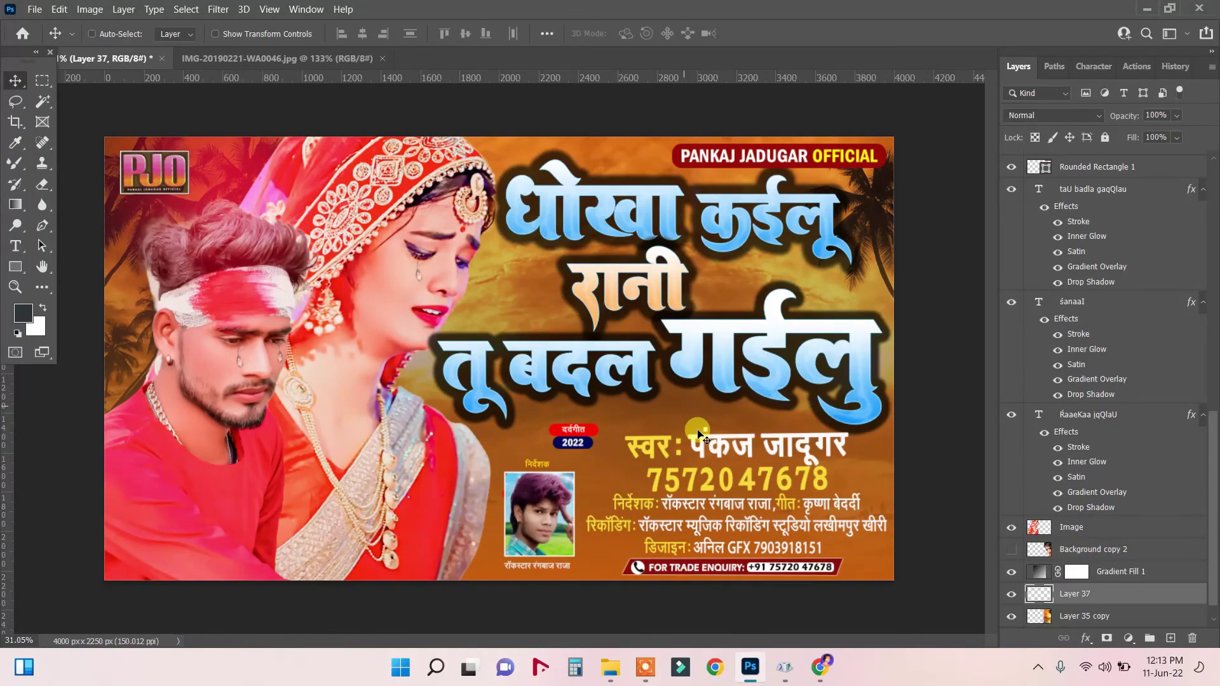
{"action": "key", "text": "ctrl+v"}
{"action": "key", "text": "ctrl+t"}
{"action": "left_click_drag", "start_coordinate": [583, 312], "coordinate": [839, 275]}
{"action": "key", "text": "Return"}
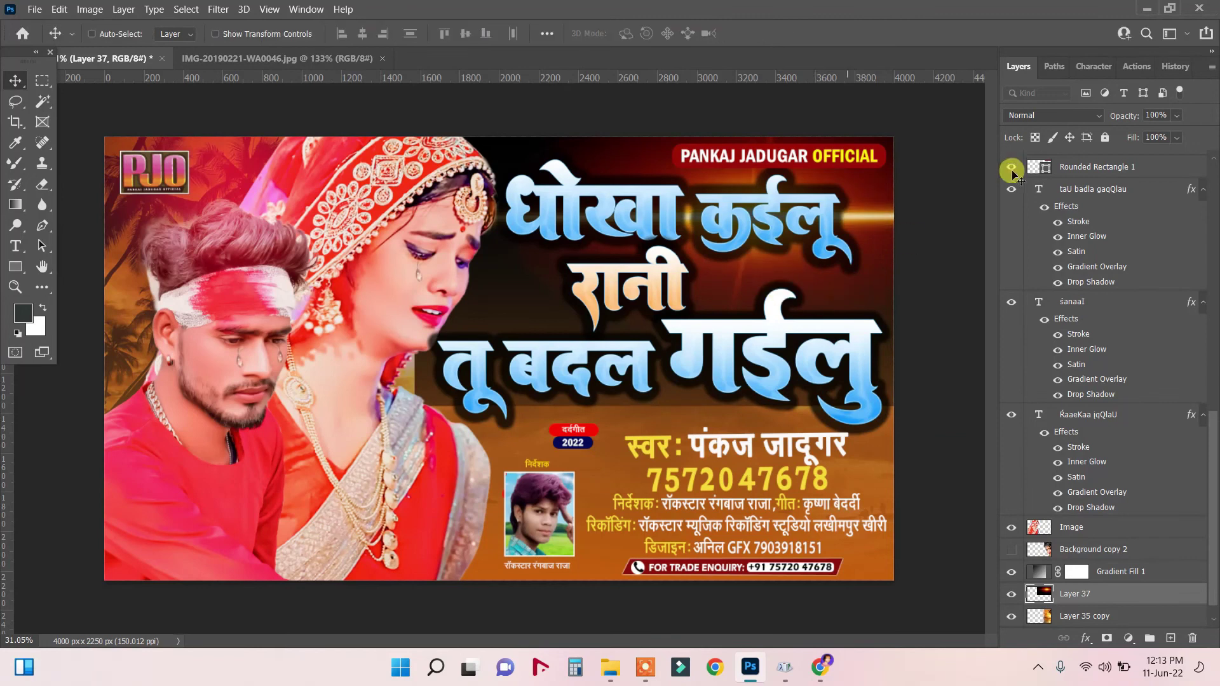
- Set the orange flare layer to Screen mode and move it so its light streak runs behind the title's middle line
{"action": "left_click", "coordinate": [1024, 116]}
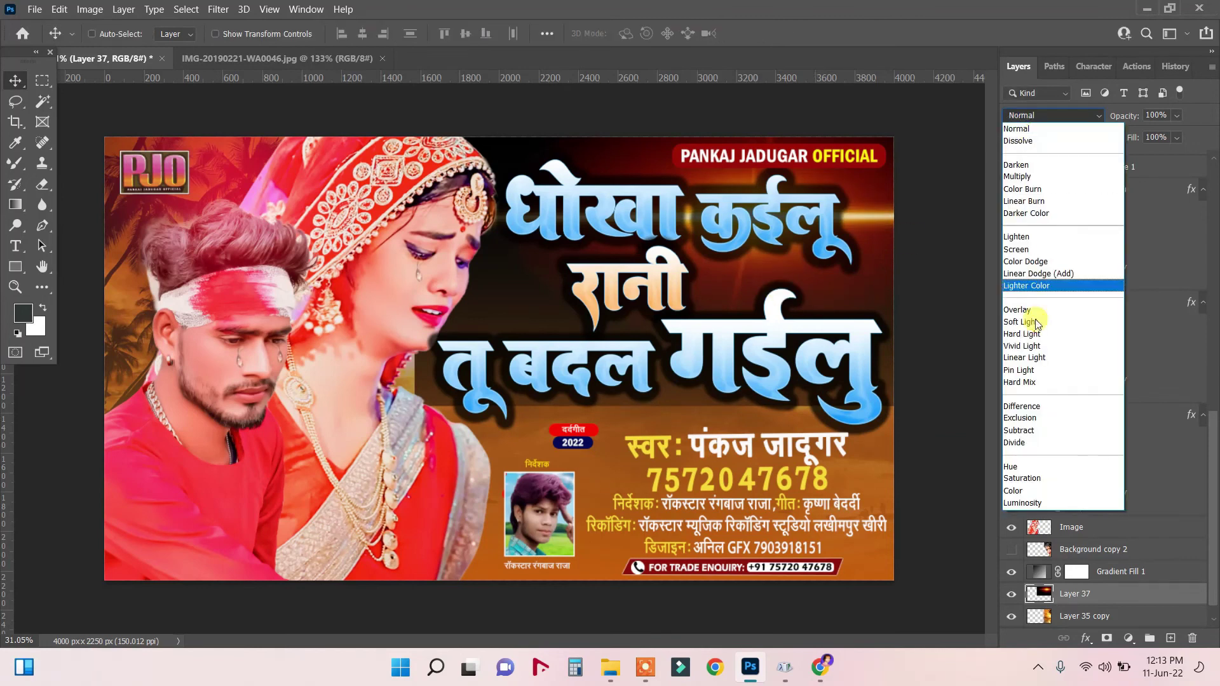
{"action": "left_click", "coordinate": [1017, 250]}
{"action": "mouse_move", "coordinate": [881, 222]}
{"action": "left_mouse_down"}
{"action": "mouse_move", "coordinate": [812, 222]}
{"action": "mouse_move", "coordinate": [762, 185]}
{"action": "mouse_move", "coordinate": [756, 152]}
{"action": "mouse_move", "coordinate": [758, 287]}
{"action": "left_mouse_up"}
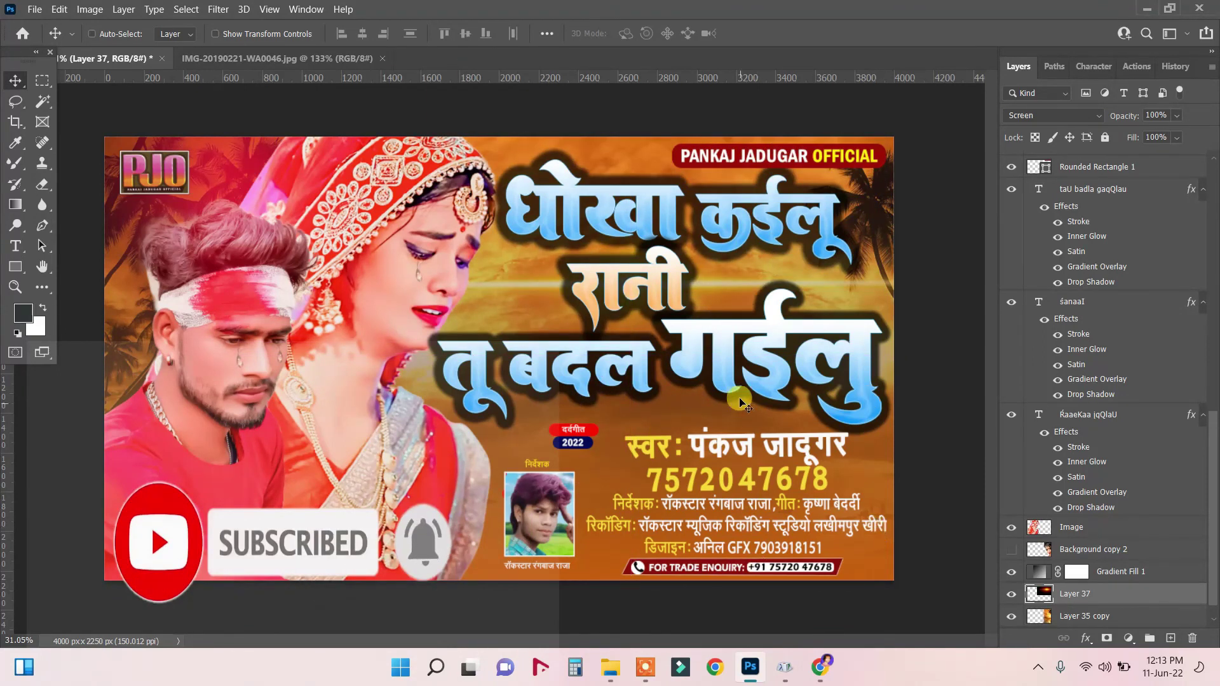
{"action": "scroll", "coordinate": [740, 399], "scroll_direction": "down", "scroll_amount": 1}
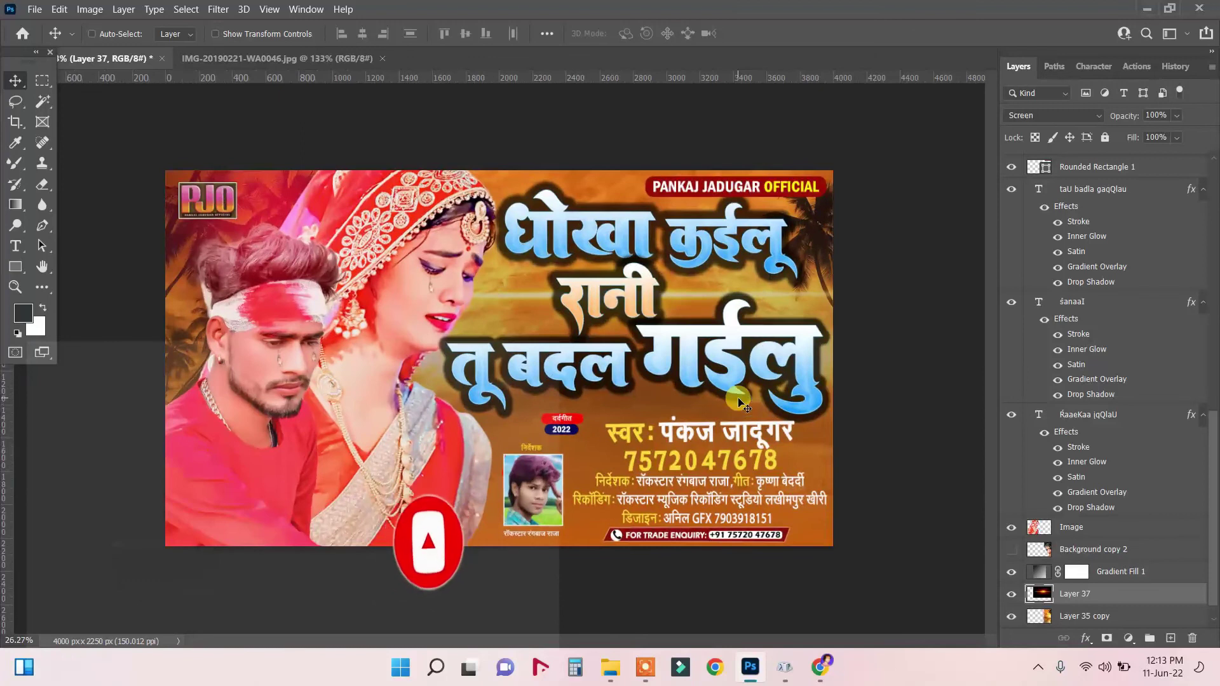